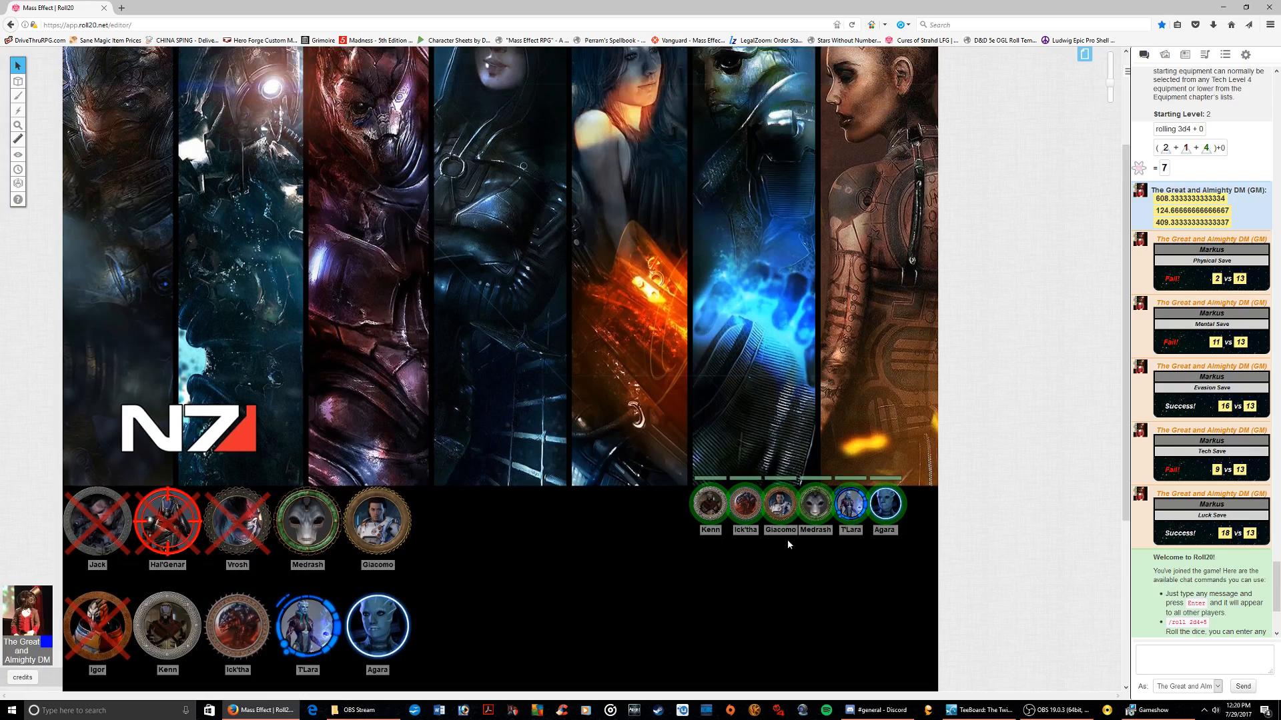
scroll(787, 544, "up", 1)
scroll(658, 590, "down", 2)
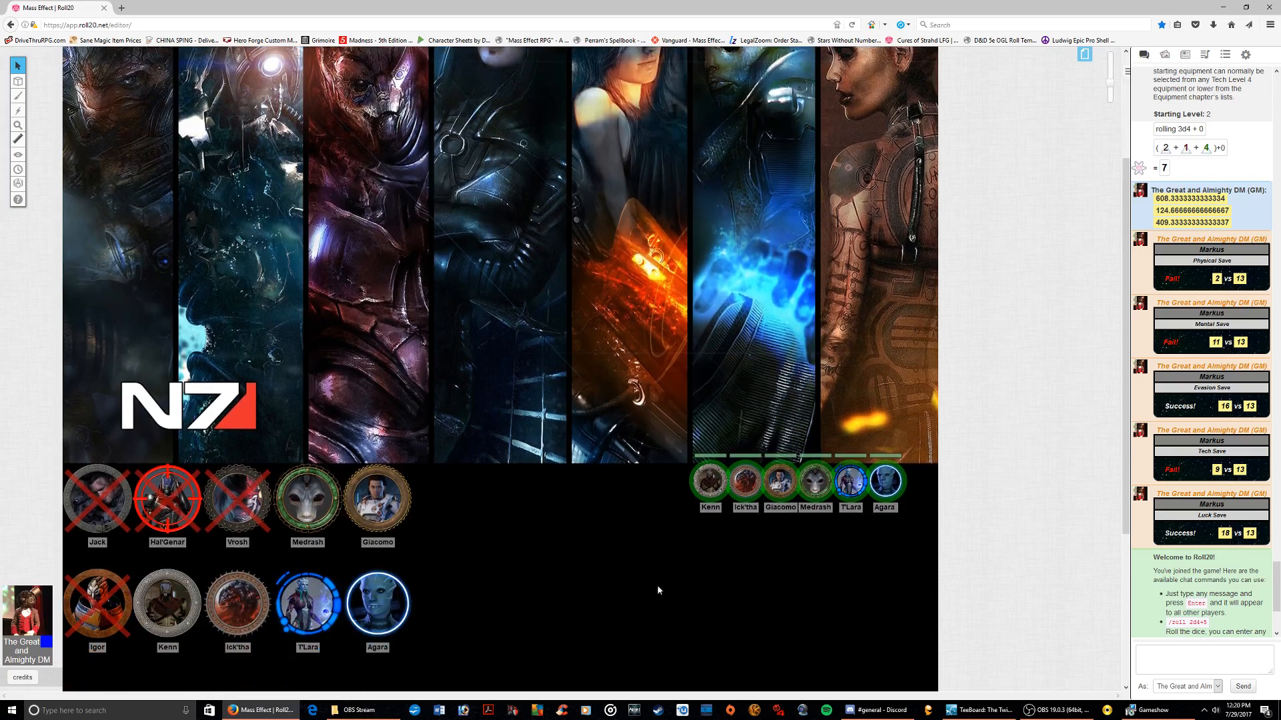
scroll(658, 589, "down", 2)
scroll(671, 586, "up", 4)
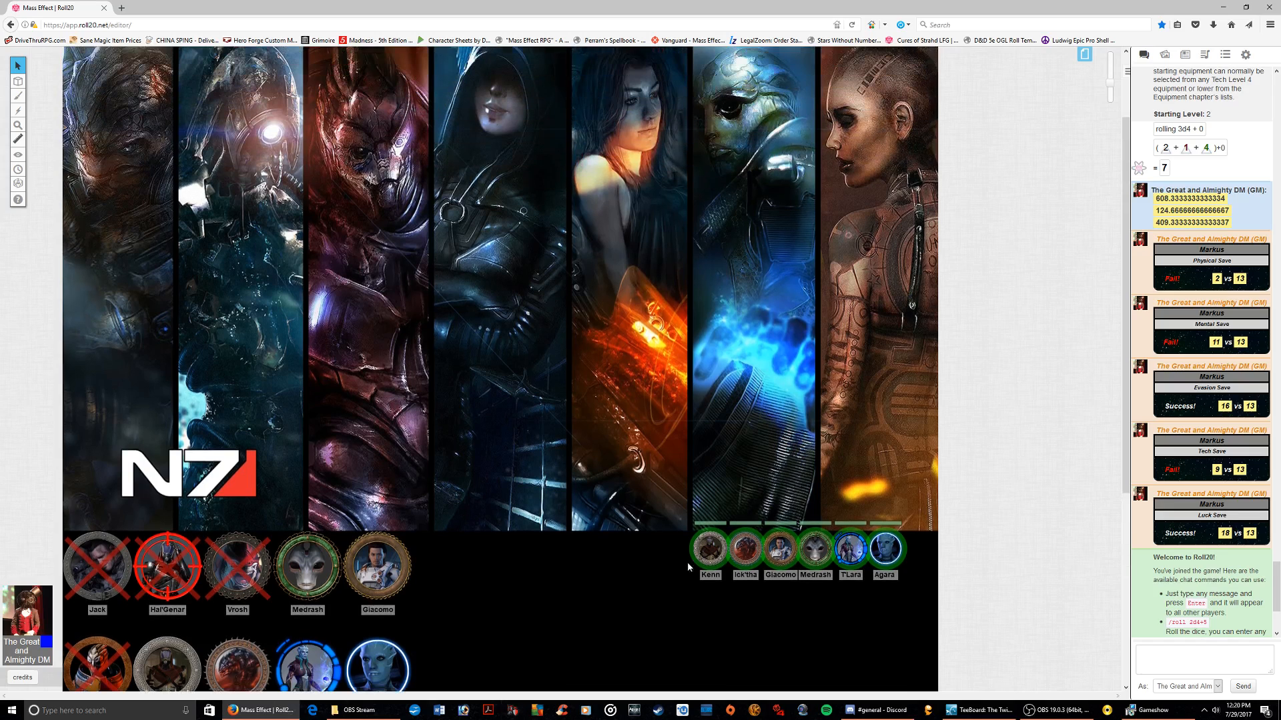
scroll(687, 561, "up", 2)
scroll(693, 533, "down", 4)
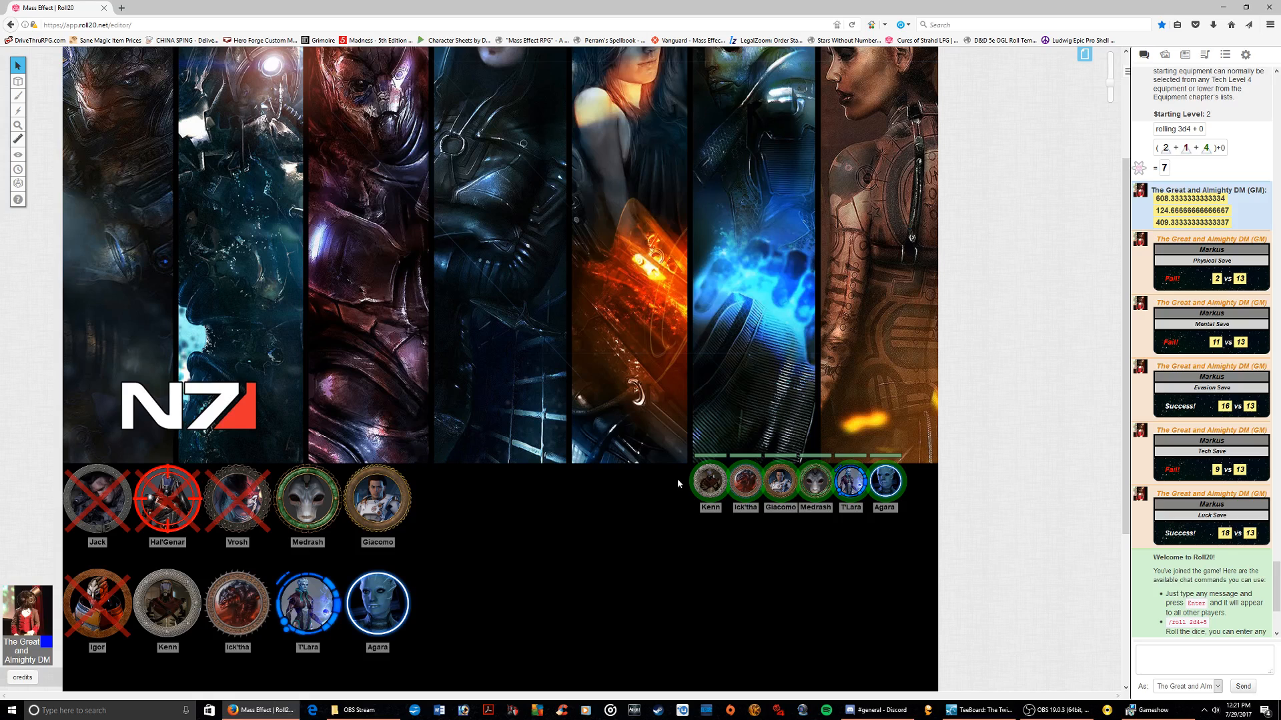
mouse_move(710, 480)
left_mouse_down()
mouse_move(647, 479)
mouse_move(709, 482)
left_mouse_up()
scroll(759, 563, "up", 1)
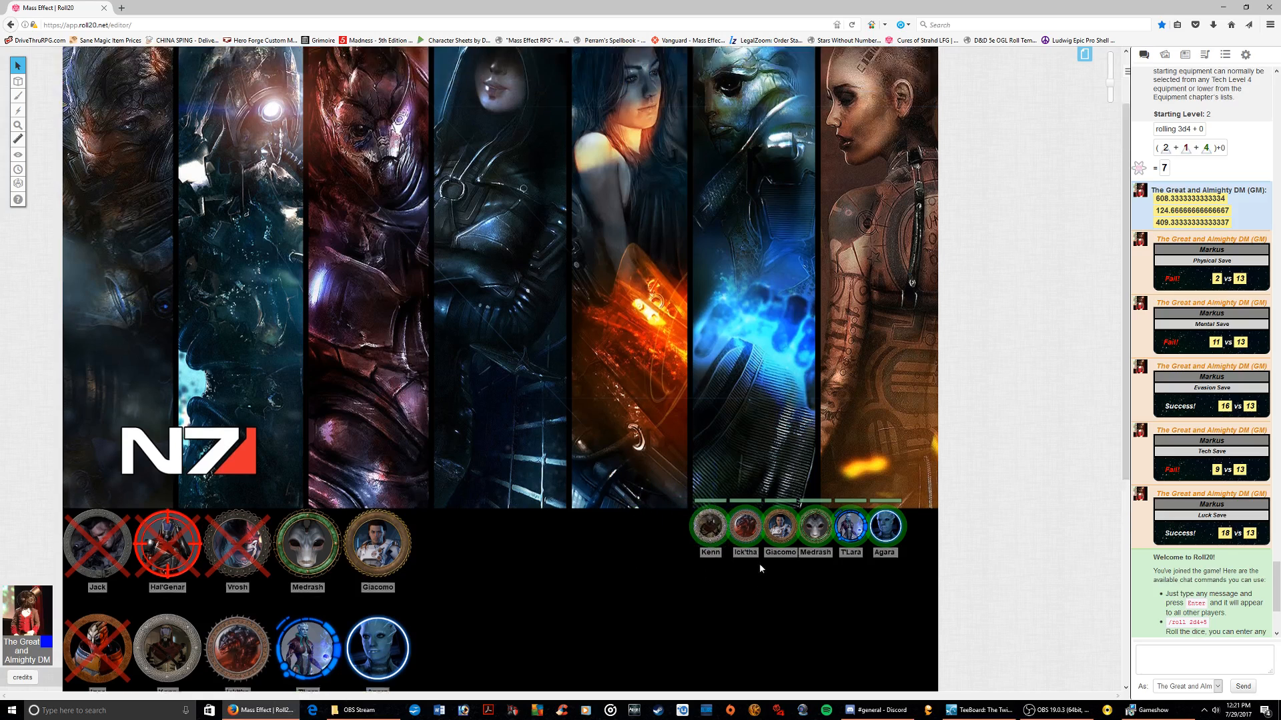
scroll(761, 569, "up", 3)
scroll(430, 229, "down", 10)
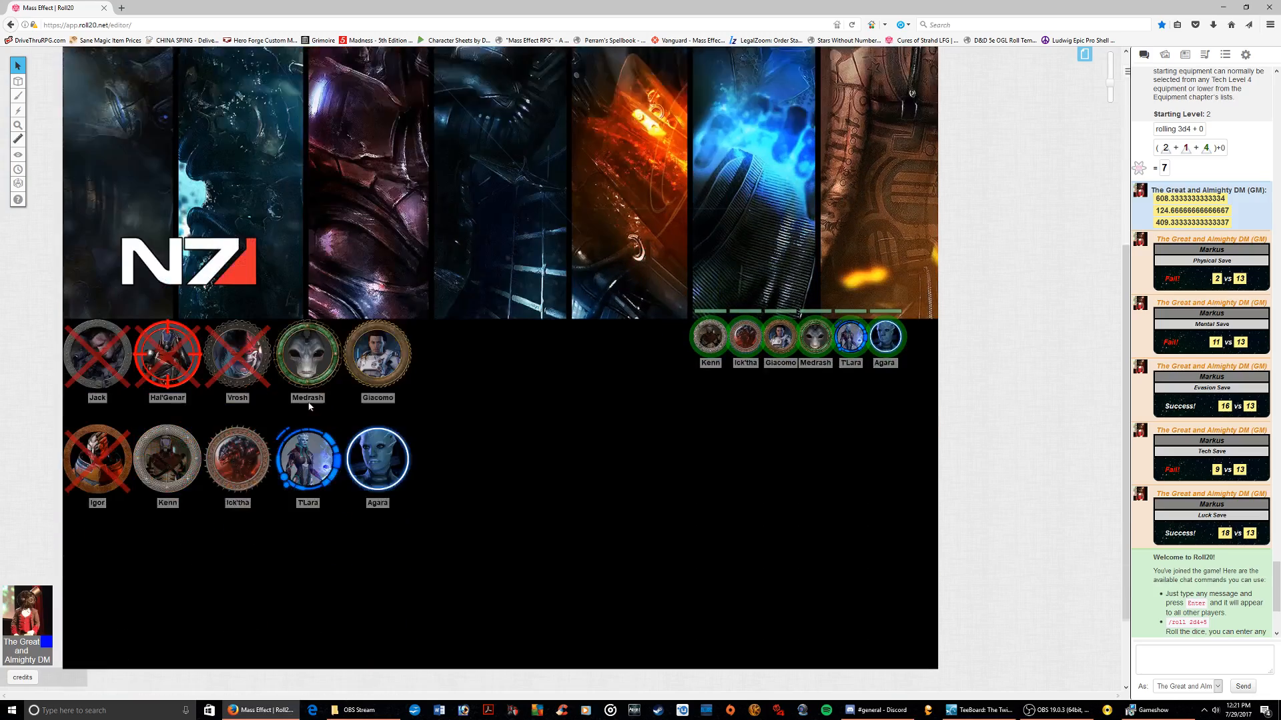
scroll(601, 407, "up", 2)
scroll(857, 541, "up", 3)
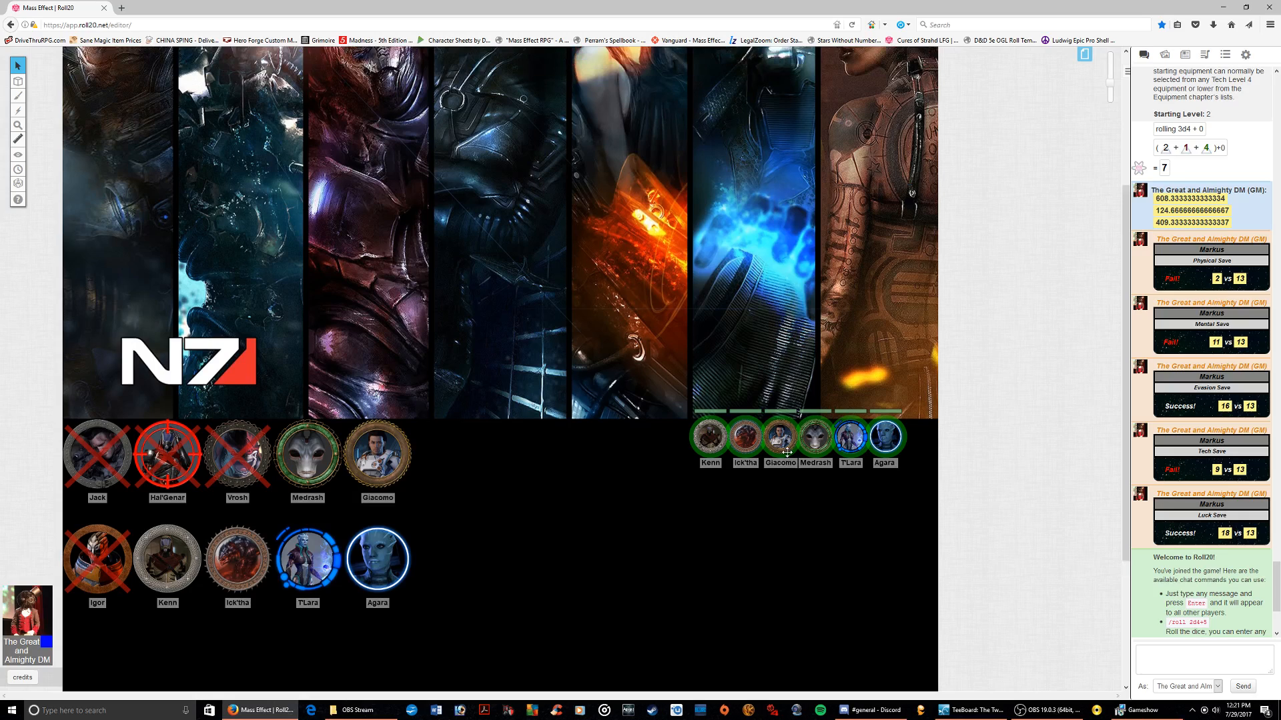
Open the Medrash token's settings to review its bars and auras, and close them without saving
left_click(757, 450)
double_click(815, 445)
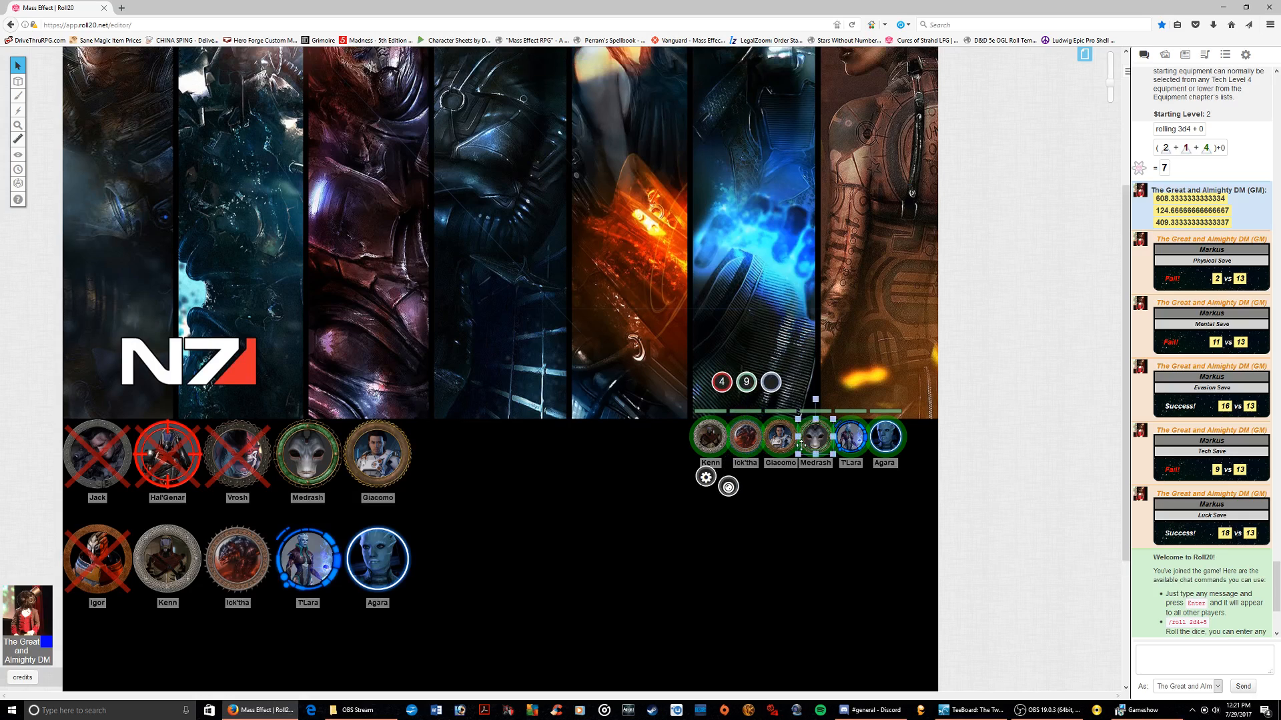
left_click(890, 442)
left_click(872, 525)
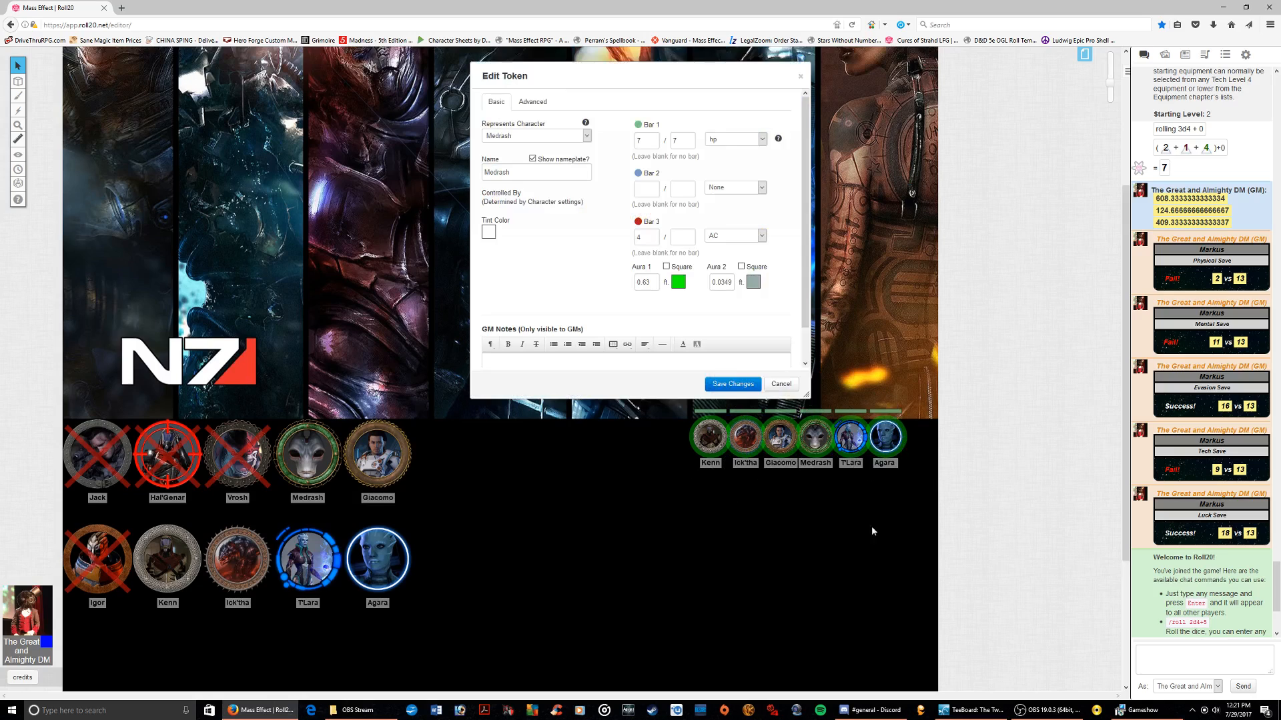
left_click(783, 385)
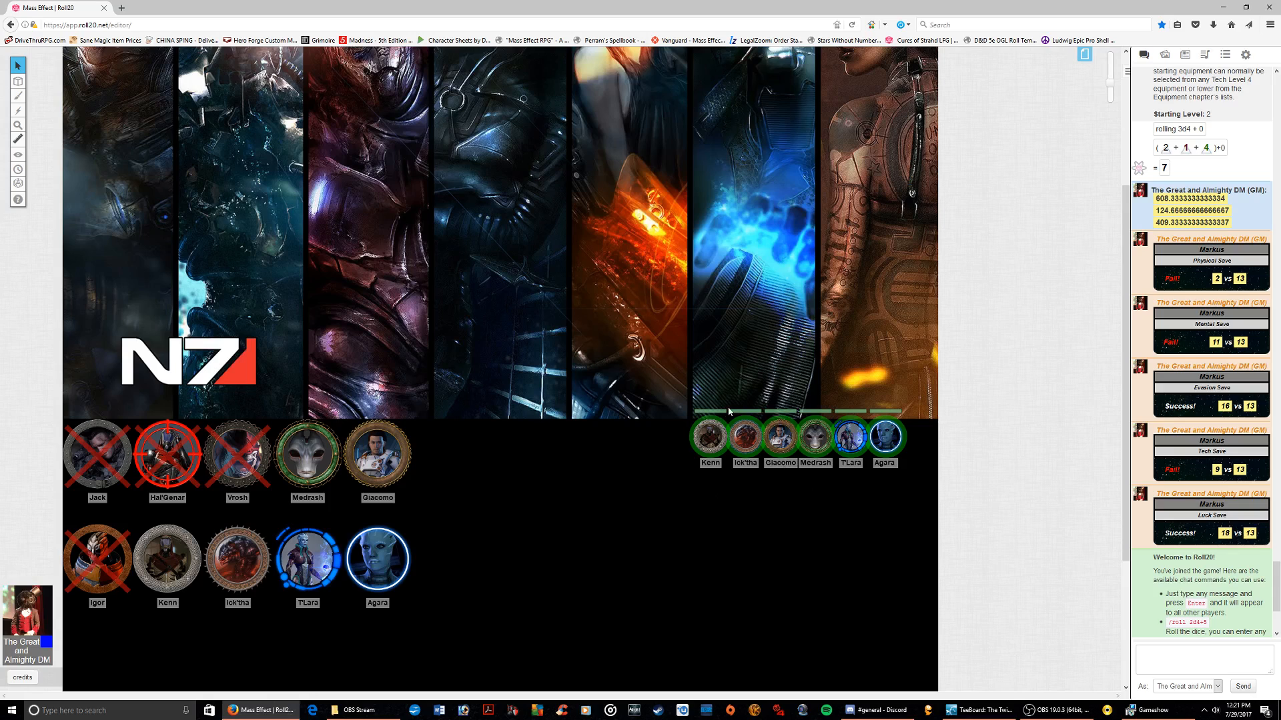
Rejoin the game as a player to check how the party tokens look, and return as GM
left_click(1244, 54)
left_click(1240, 78)
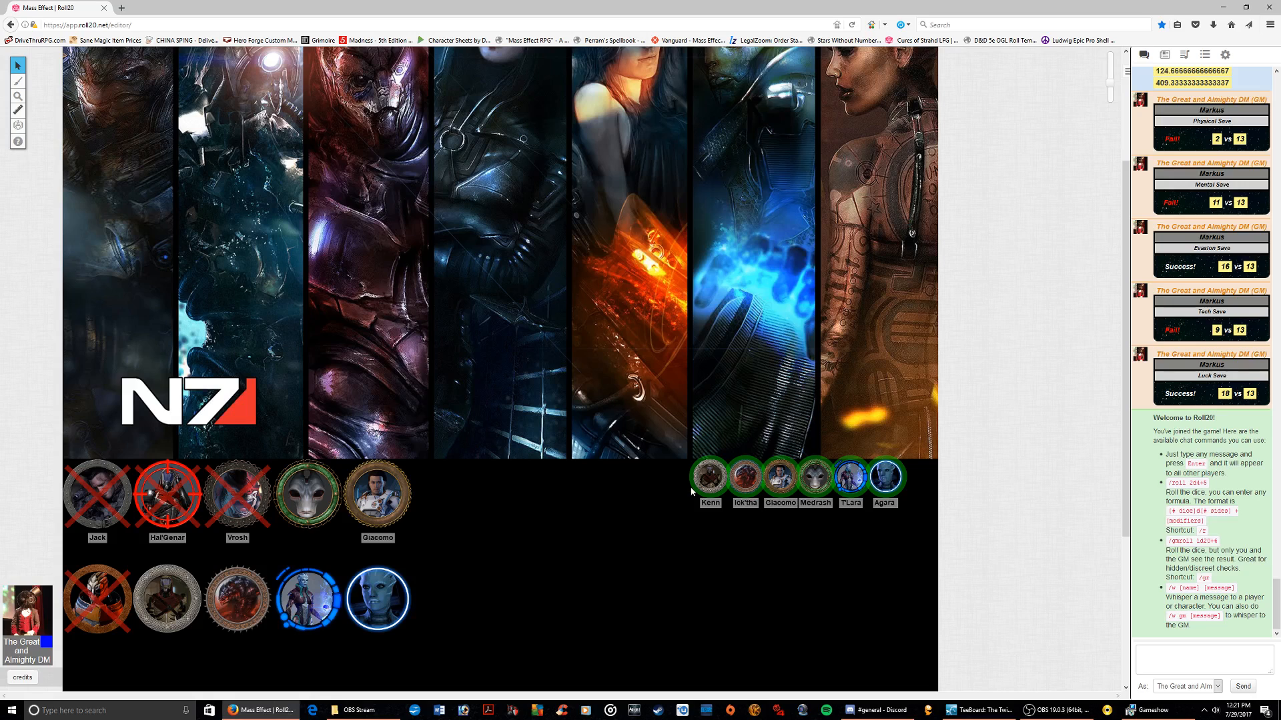
left_click_drag(894, 463, 661, 572)
left_click_drag(671, 422, 932, 554)
left_click(1224, 59)
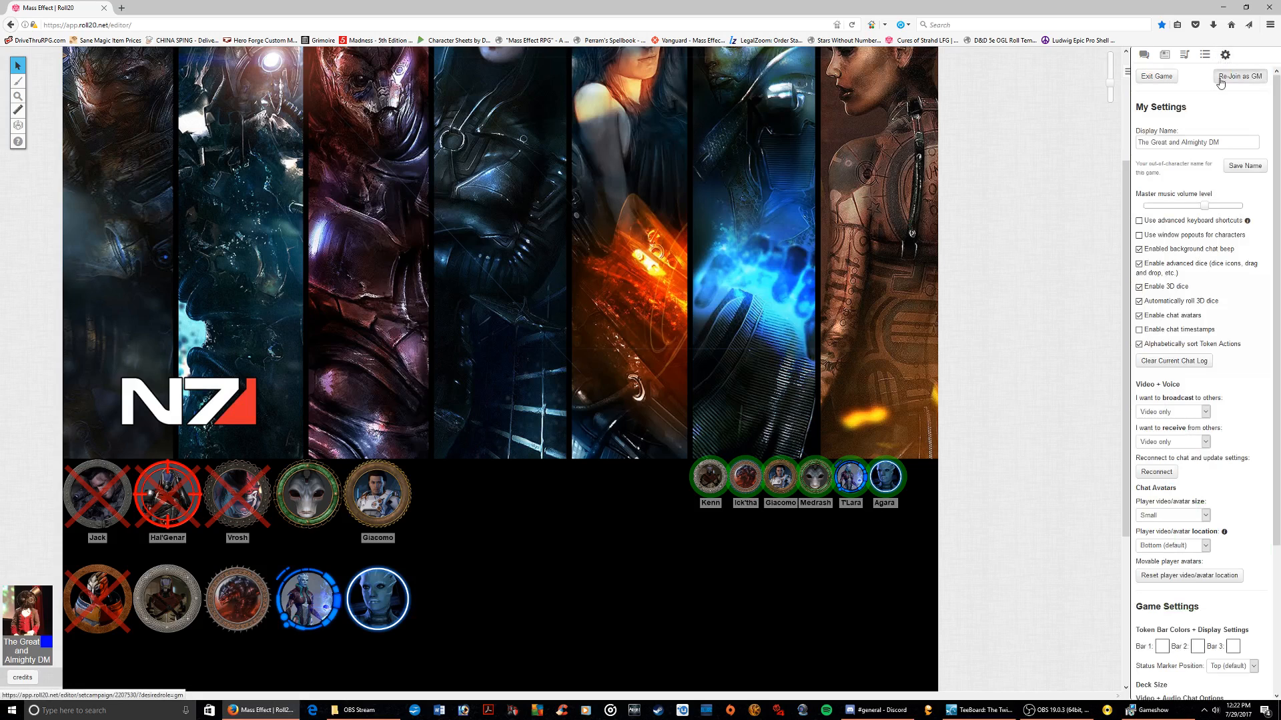
left_click(1240, 76)
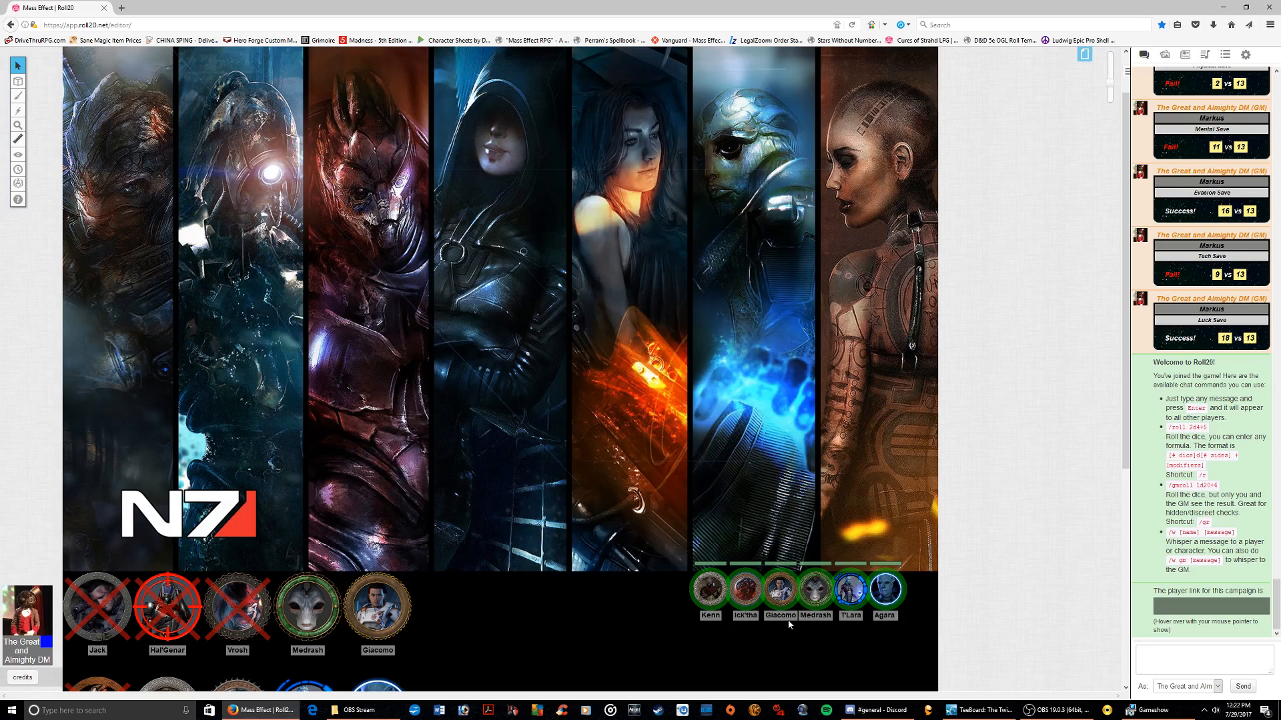
Subtract 4 from the small Kenn token's hit points and deselect the token
left_click(710, 587)
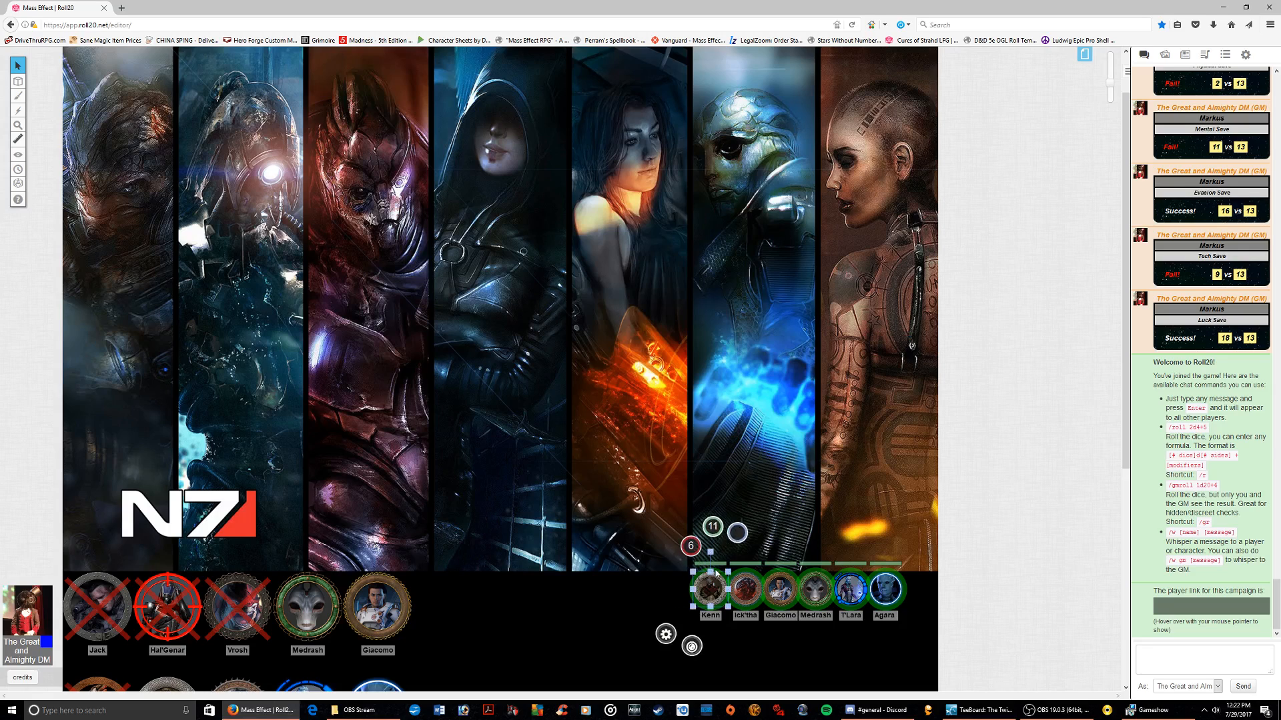
left_click(719, 533)
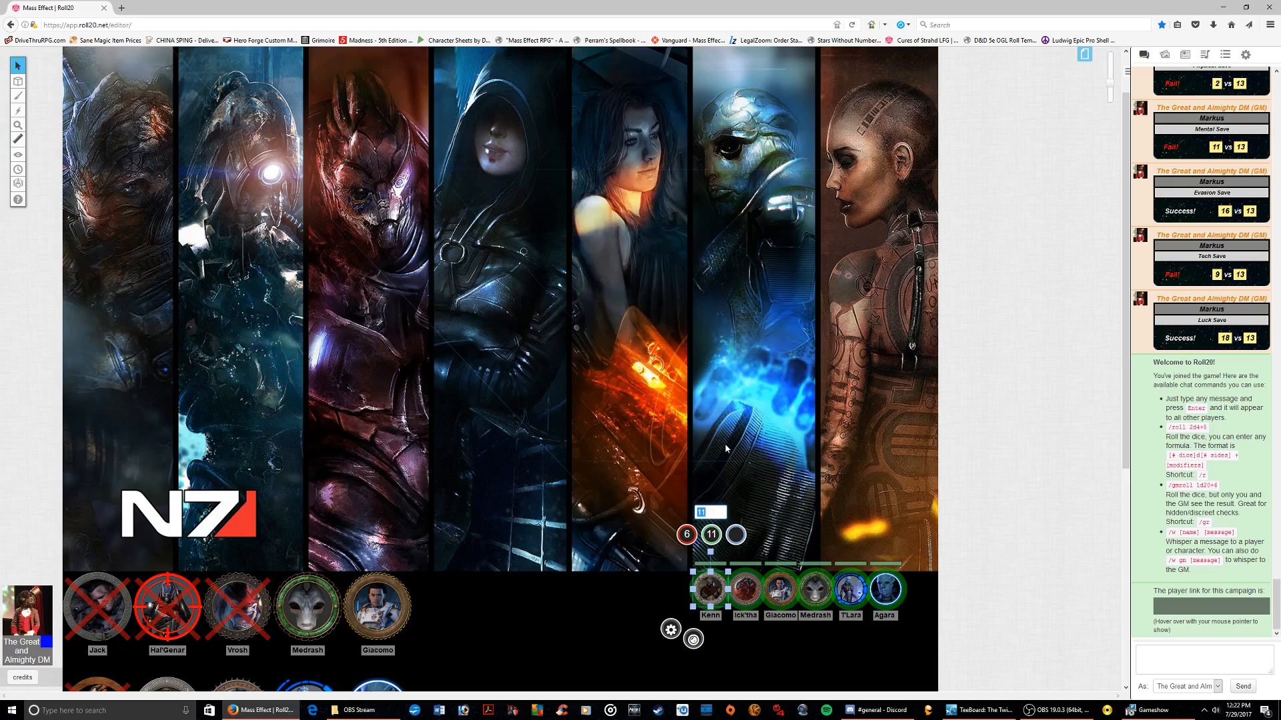
key("BackSpace")
type("-4")
key("Return")
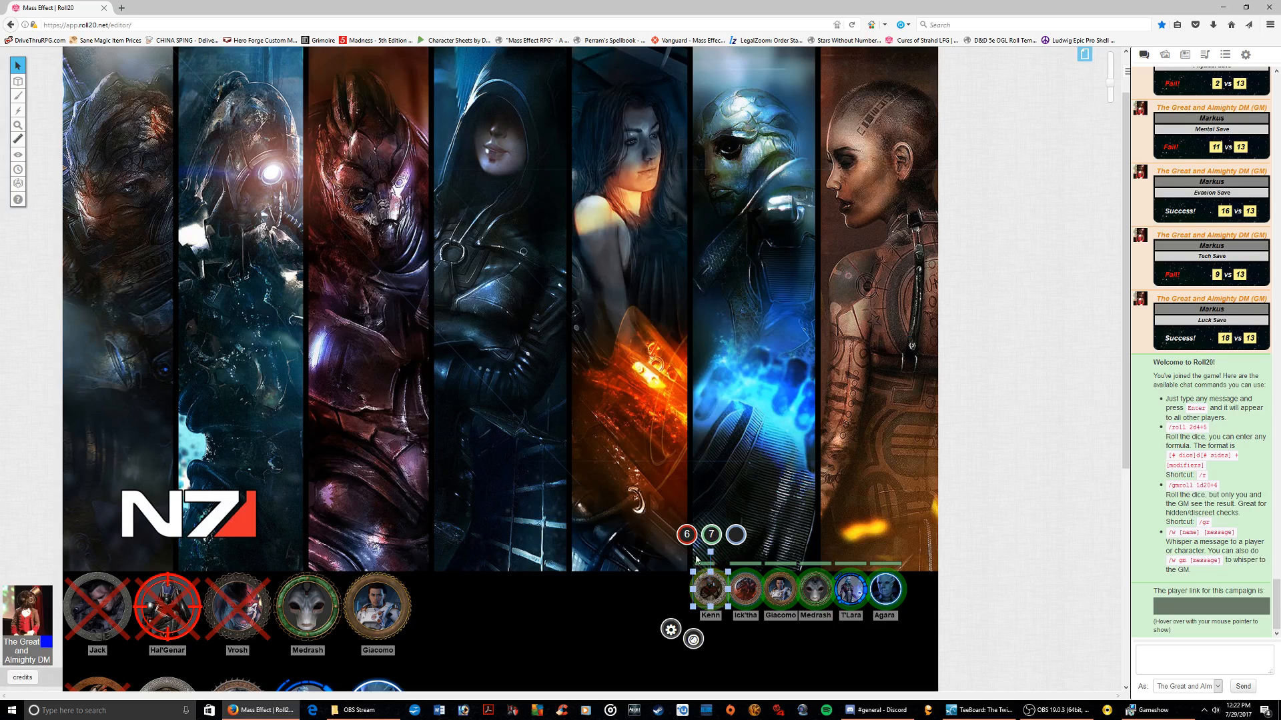
left_click(652, 603)
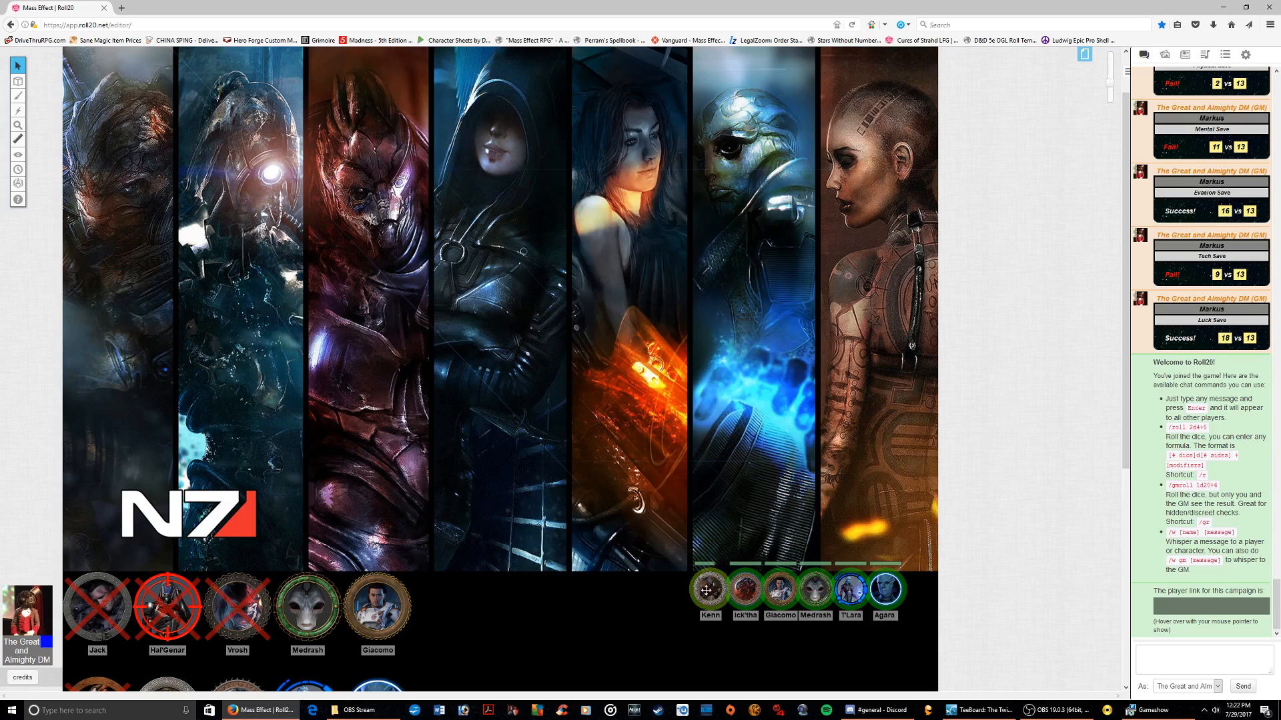
Set the small Kenn token's hit points to 5
left_click(710, 591)
left_click(711, 534)
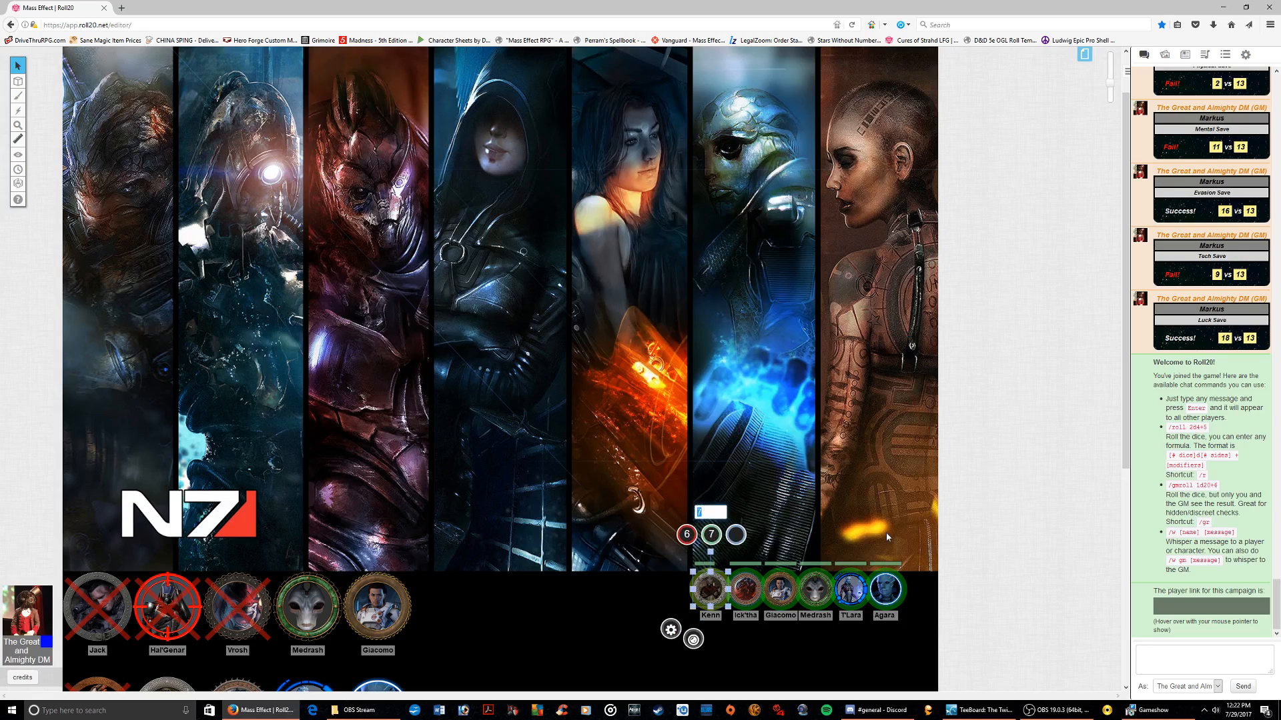
type("5")
key("Return")
left_click(811, 677)
left_click(719, 583)
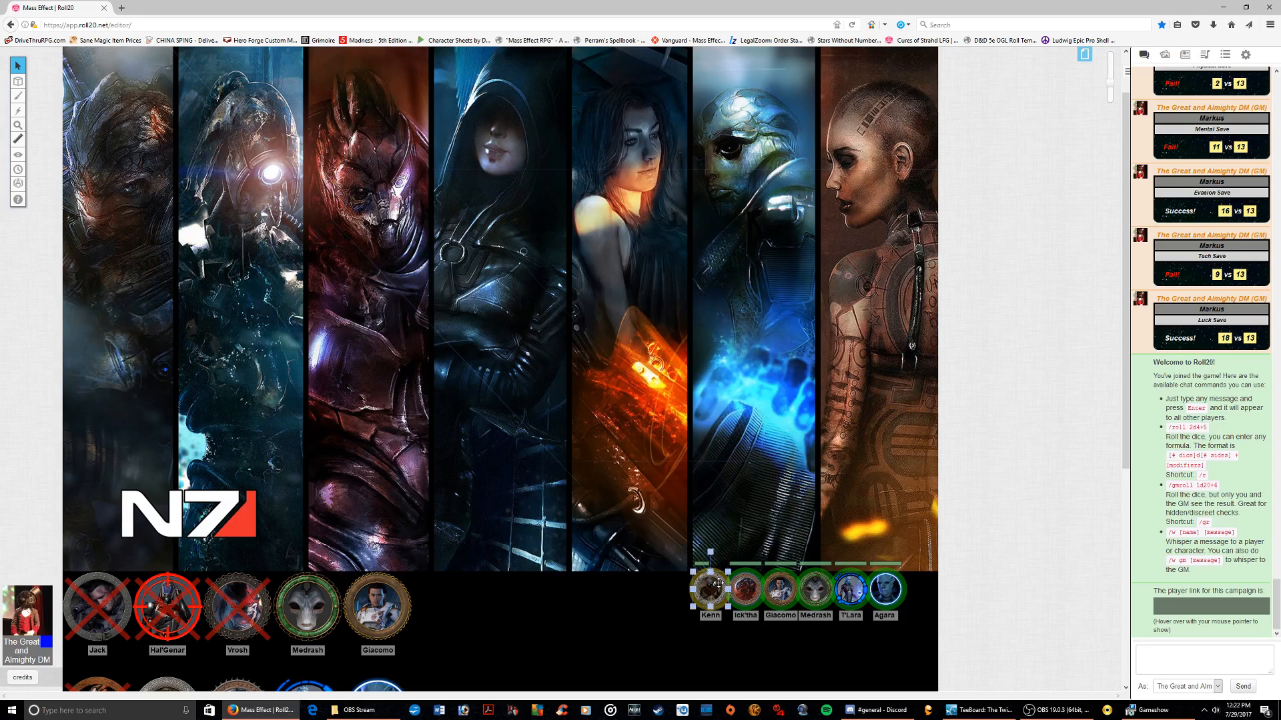
left_click(691, 569)
Set the small Kenn token's hit points to 2 and deselect the token
left_click(704, 599)
left_click(711, 536)
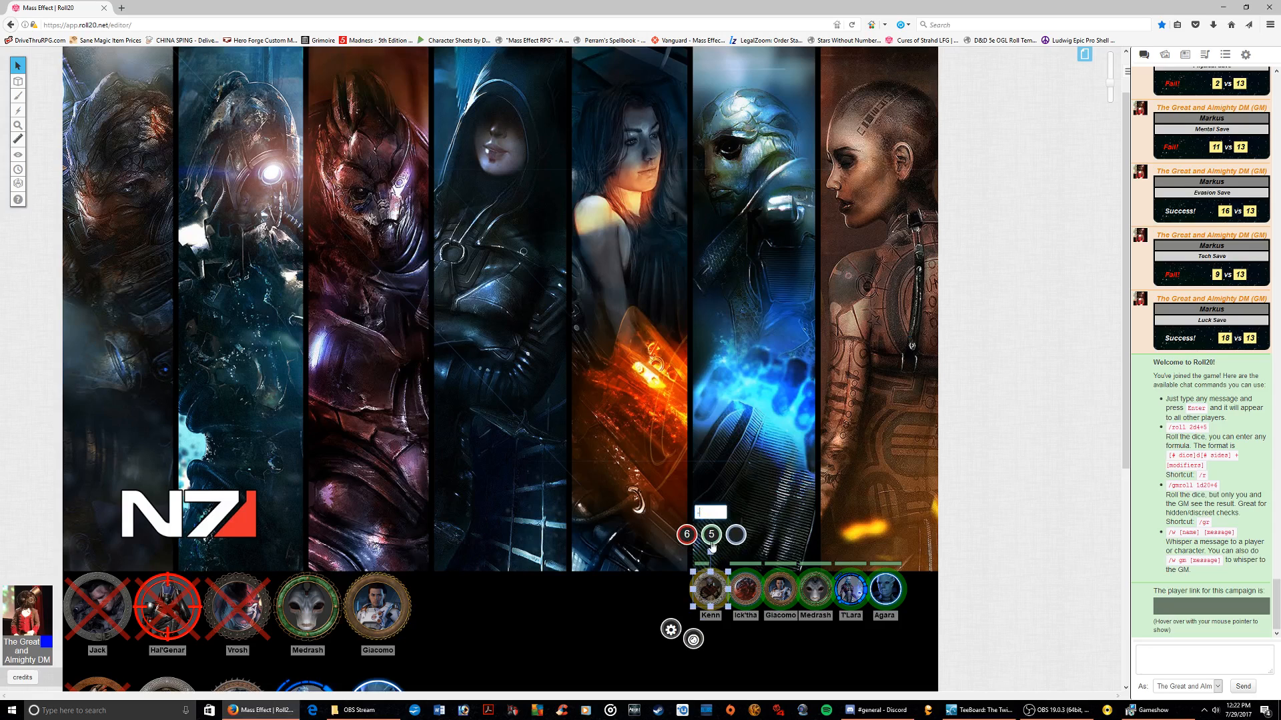
type("2")
key("Return")
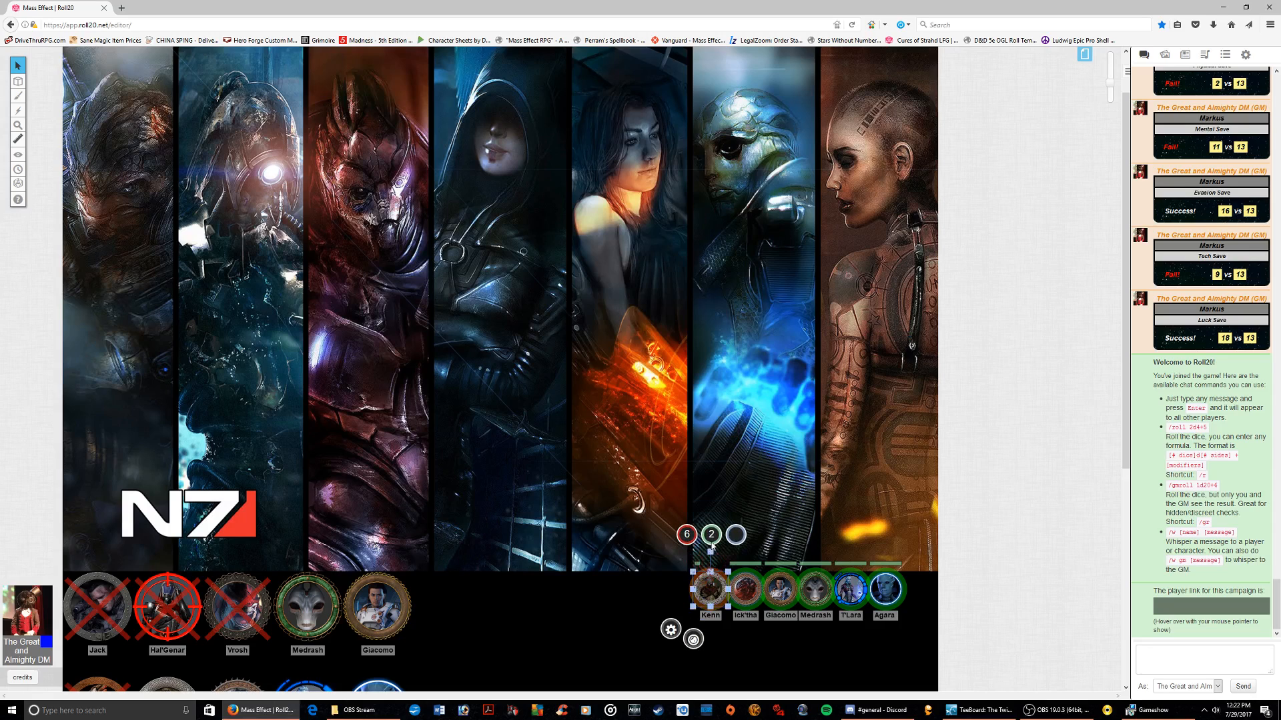
left_click(593, 608)
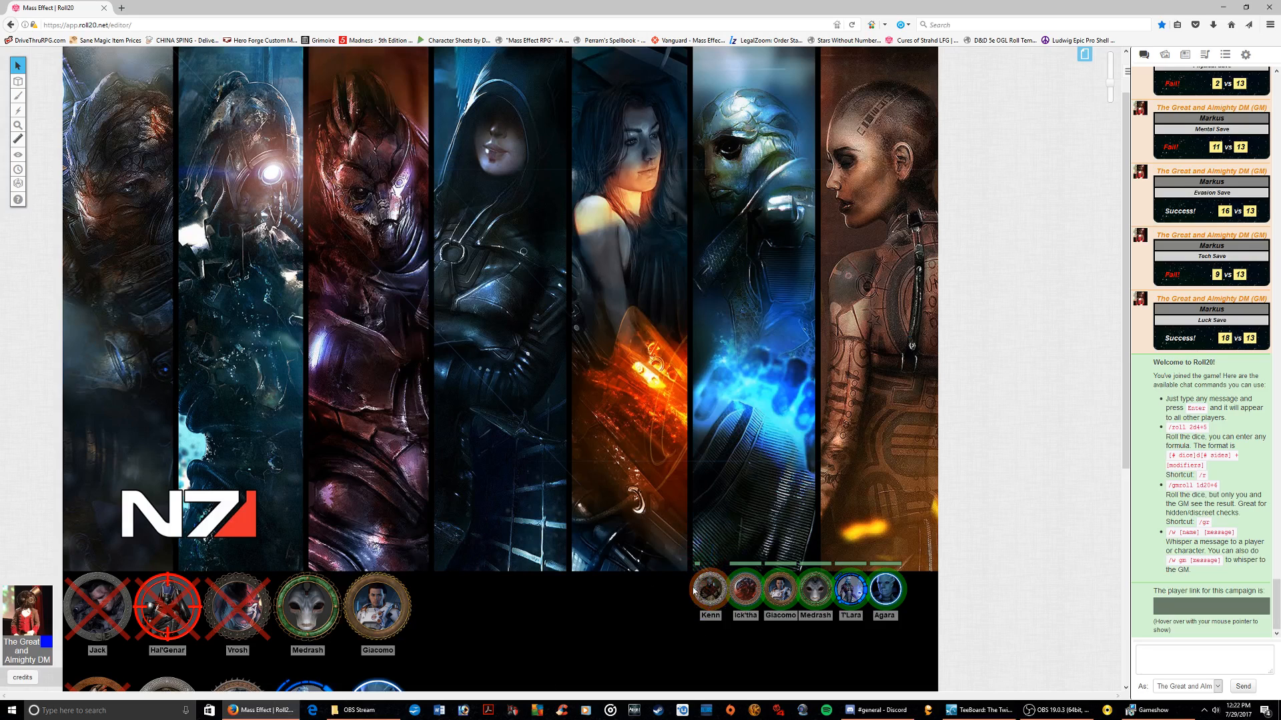
Set the small Kenn token's hit points to 0 and deselect the token
left_click(709, 585)
left_click(711, 536)
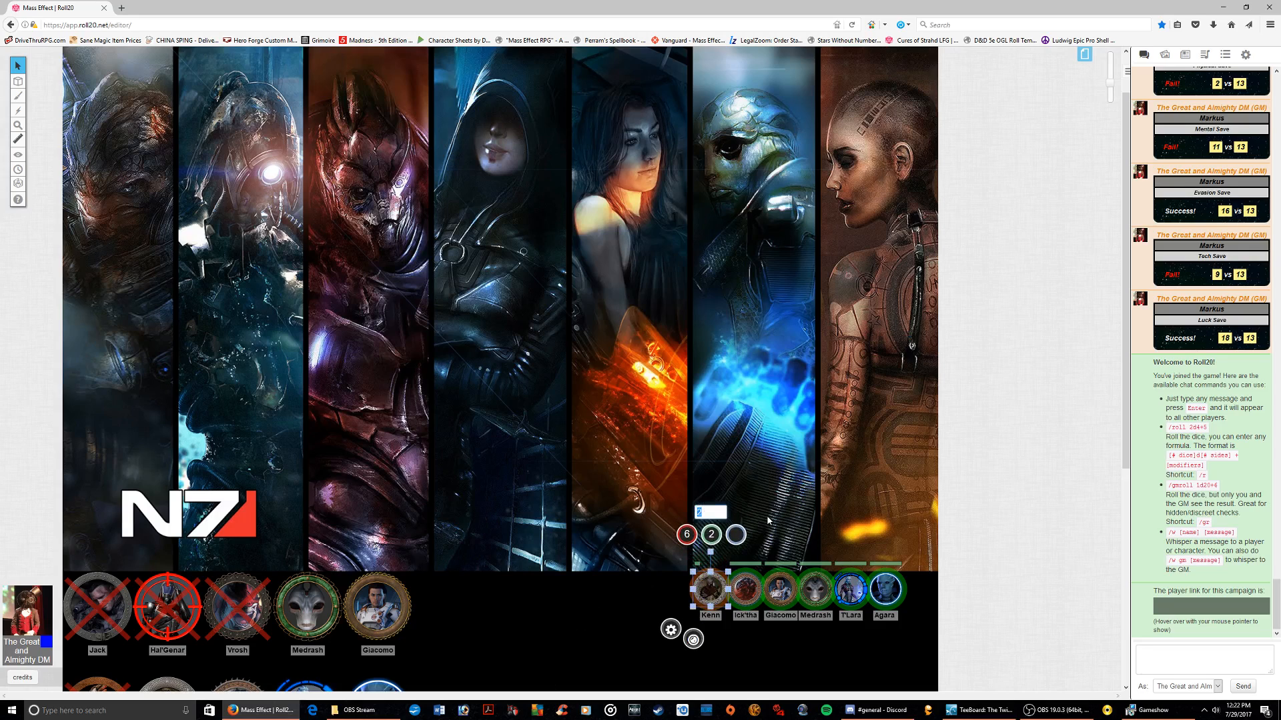
type("0")
key("Return")
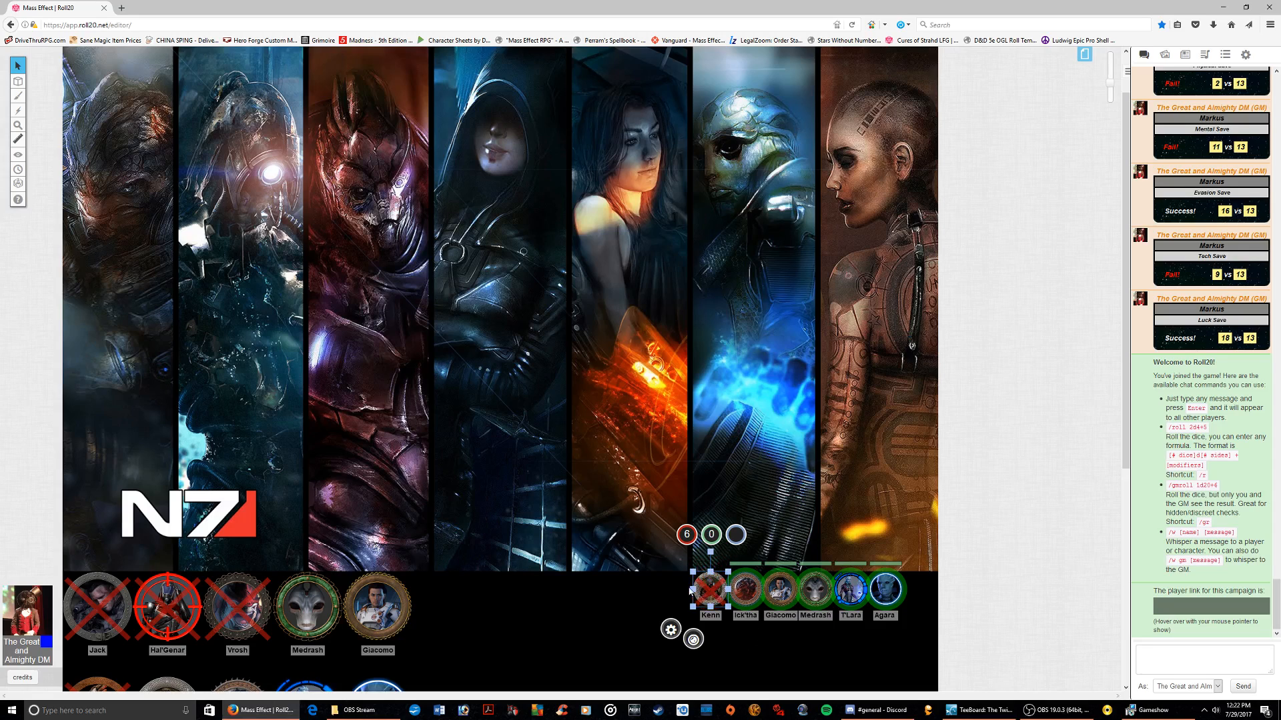
left_click(579, 603)
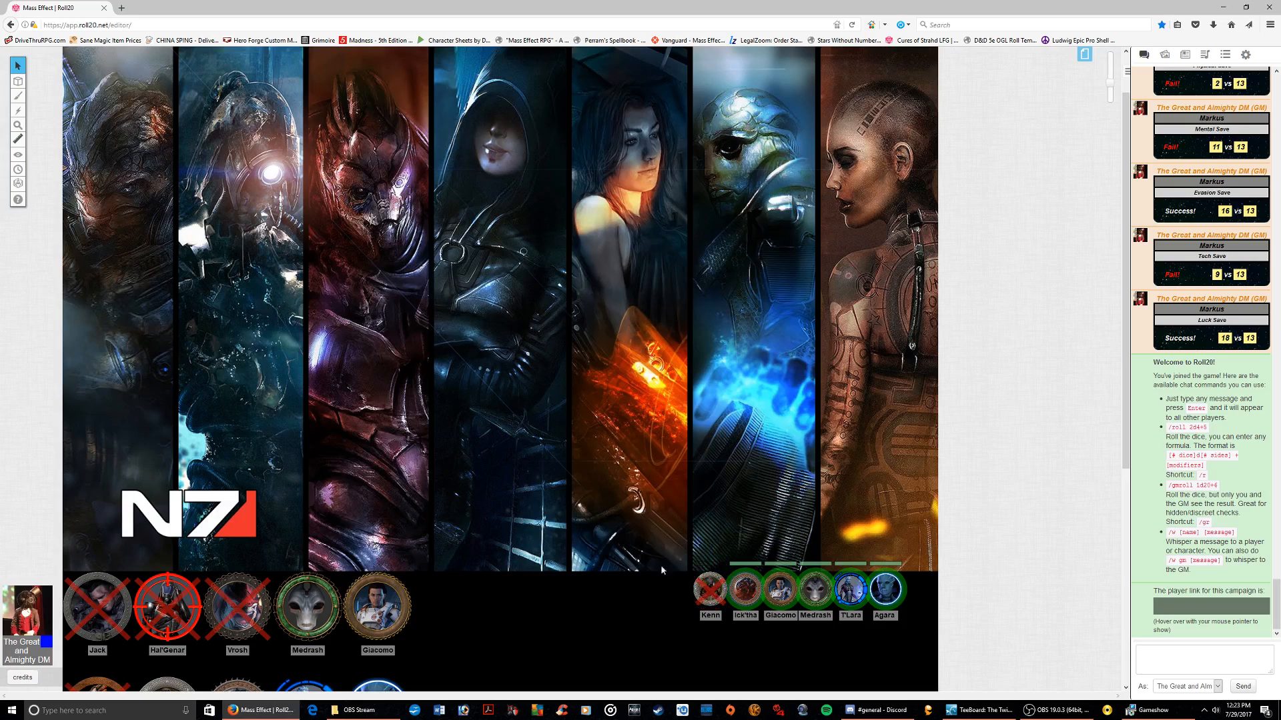
Subtract 11 from the small Kenn token's hit points
left_click(711, 588)
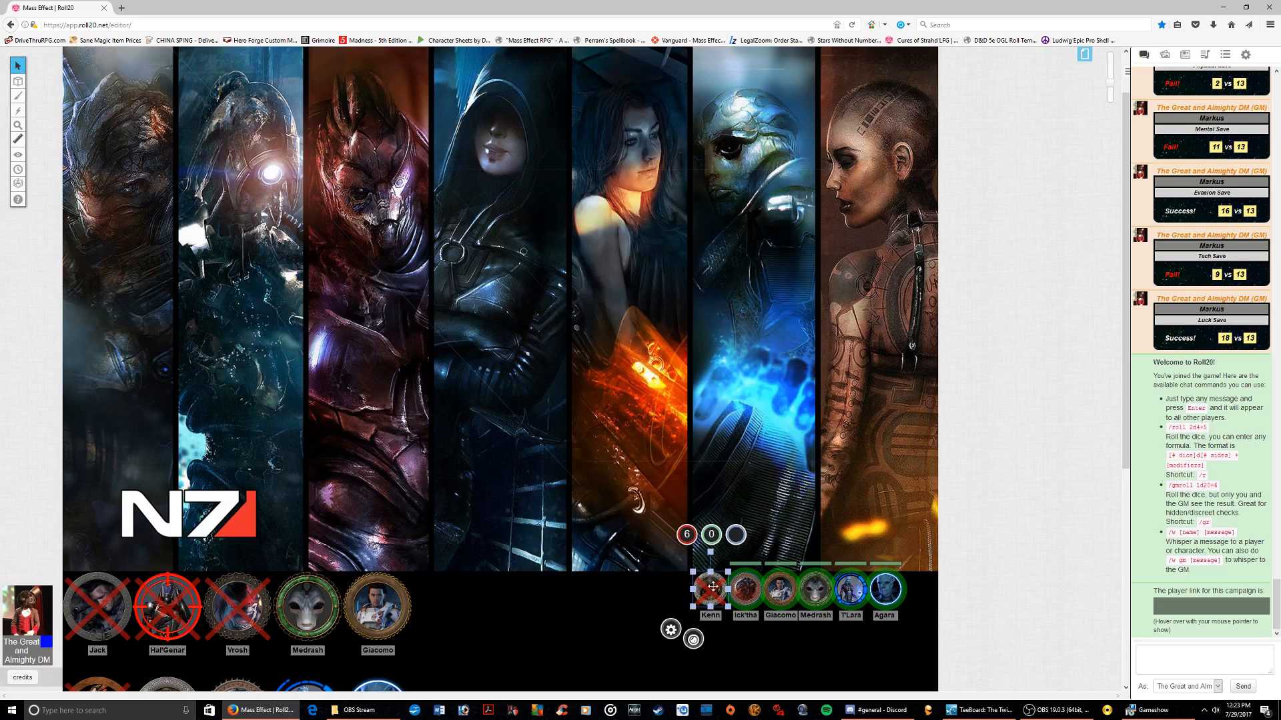
left_click(717, 538)
type("-11")
key("Return")
Add 22 to the small Kenn token's hit points and deselect the token
left_click(712, 536)
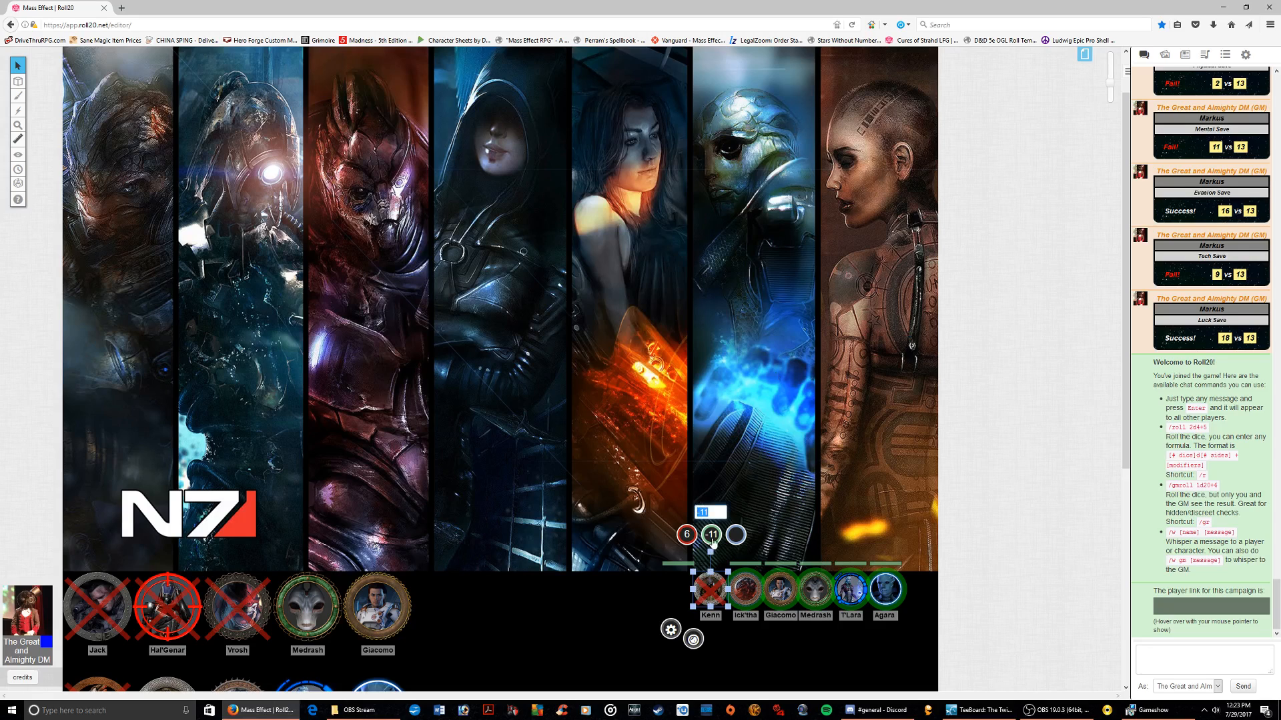
type("+22")
key("Return")
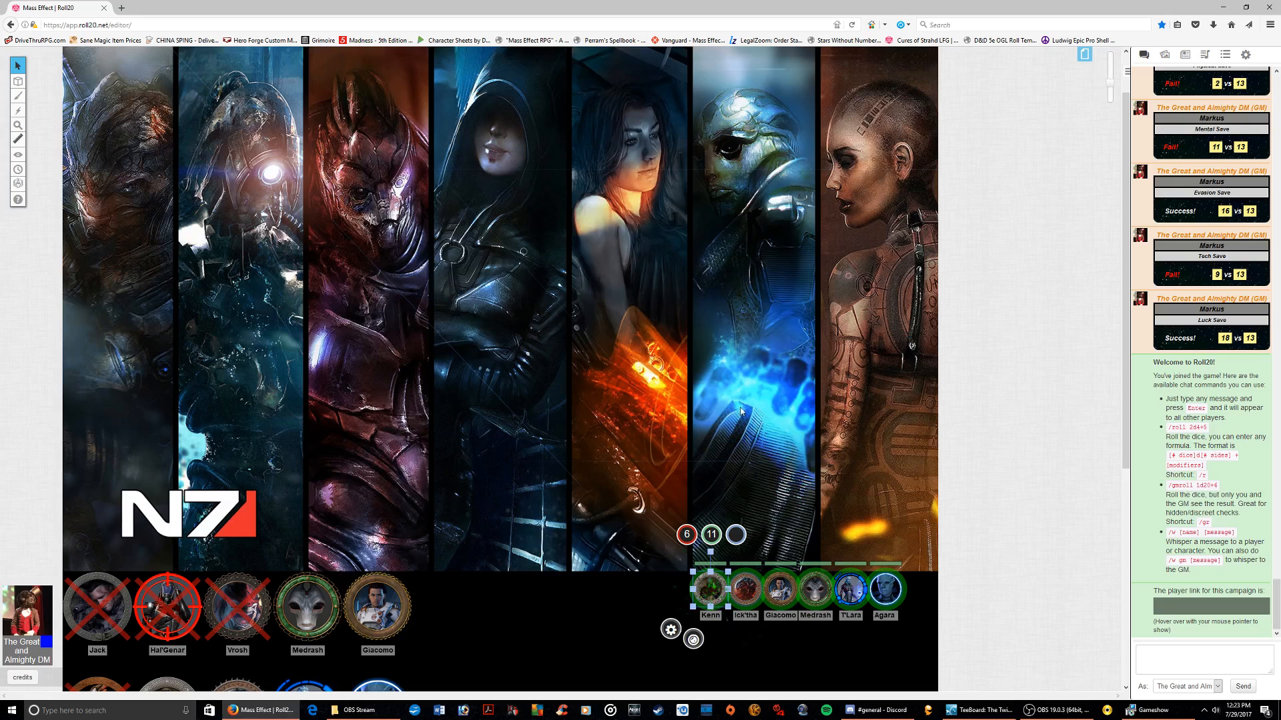
left_click(689, 586)
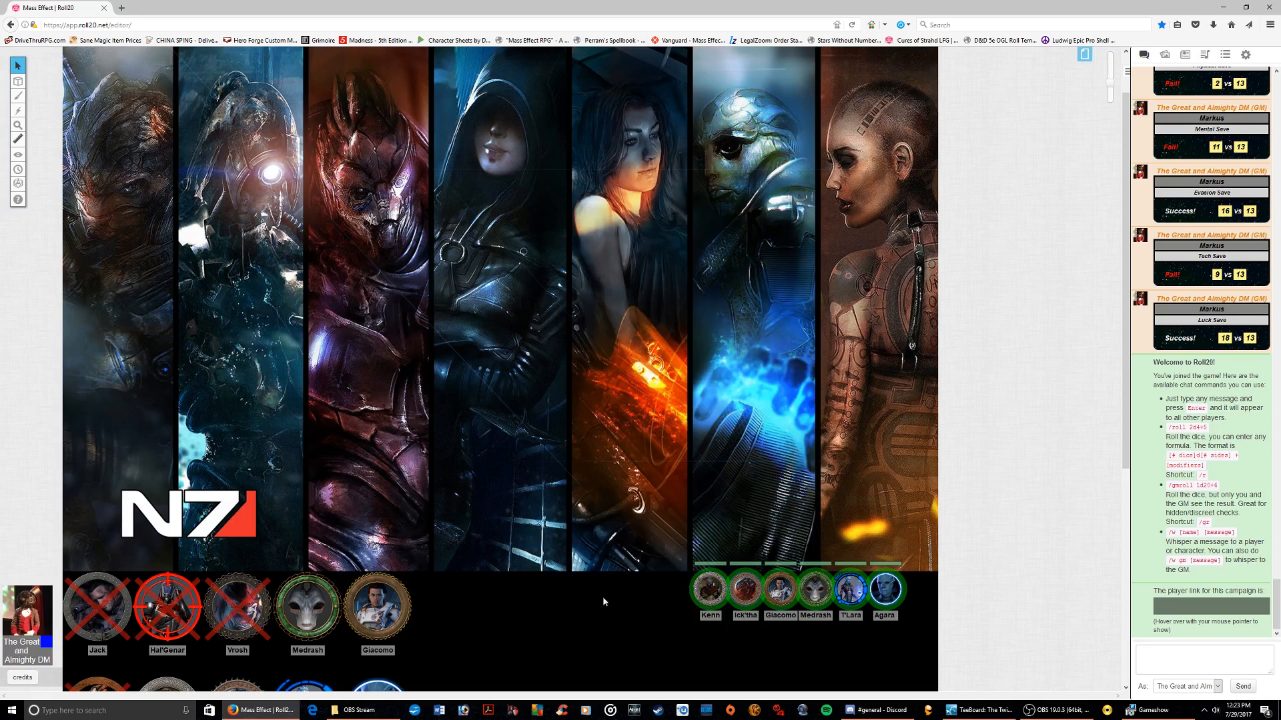
left_click(705, 590)
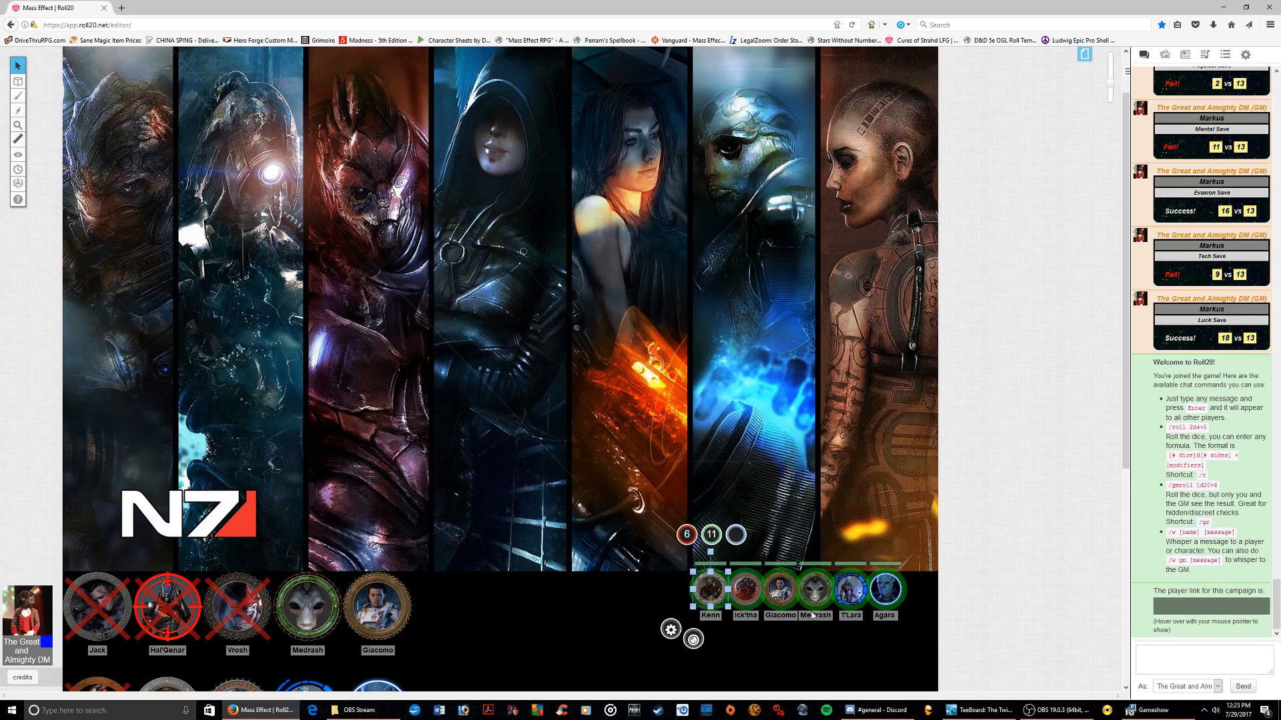
left_click(838, 475)
scroll(811, 488, "down", 3)
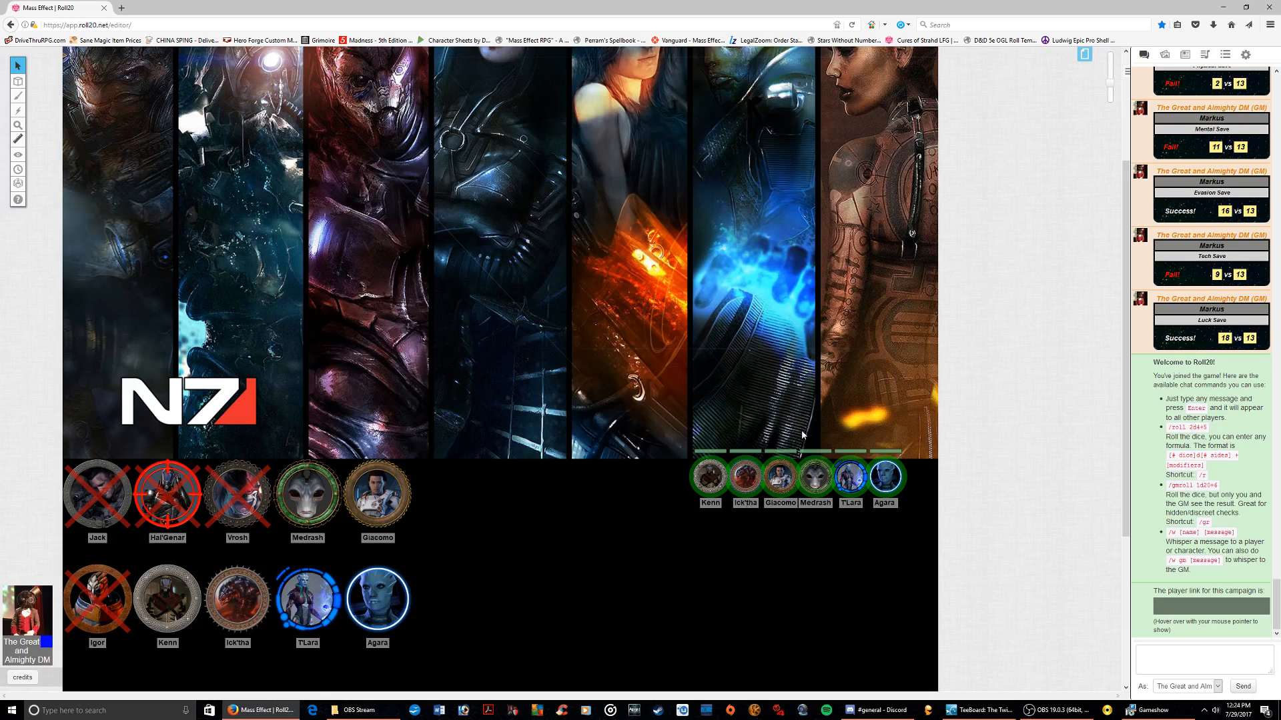
left_click_drag(658, 440, 603, 427)
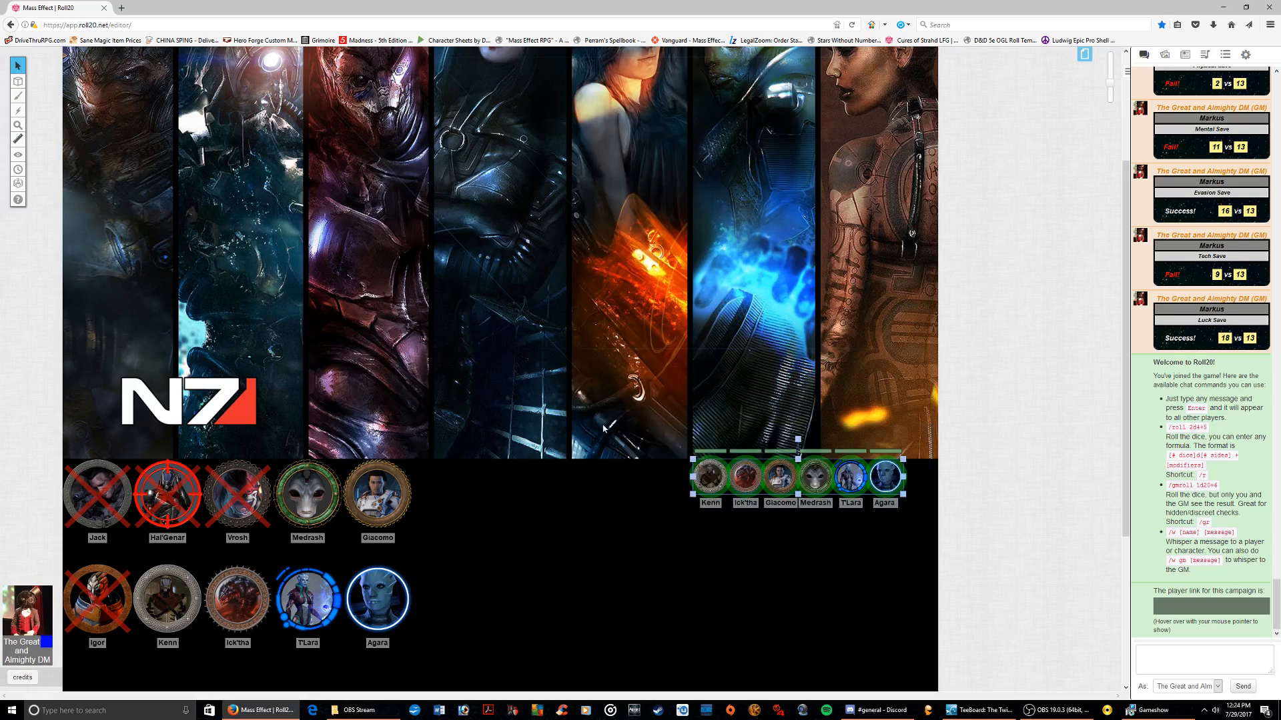
left_click(601, 438)
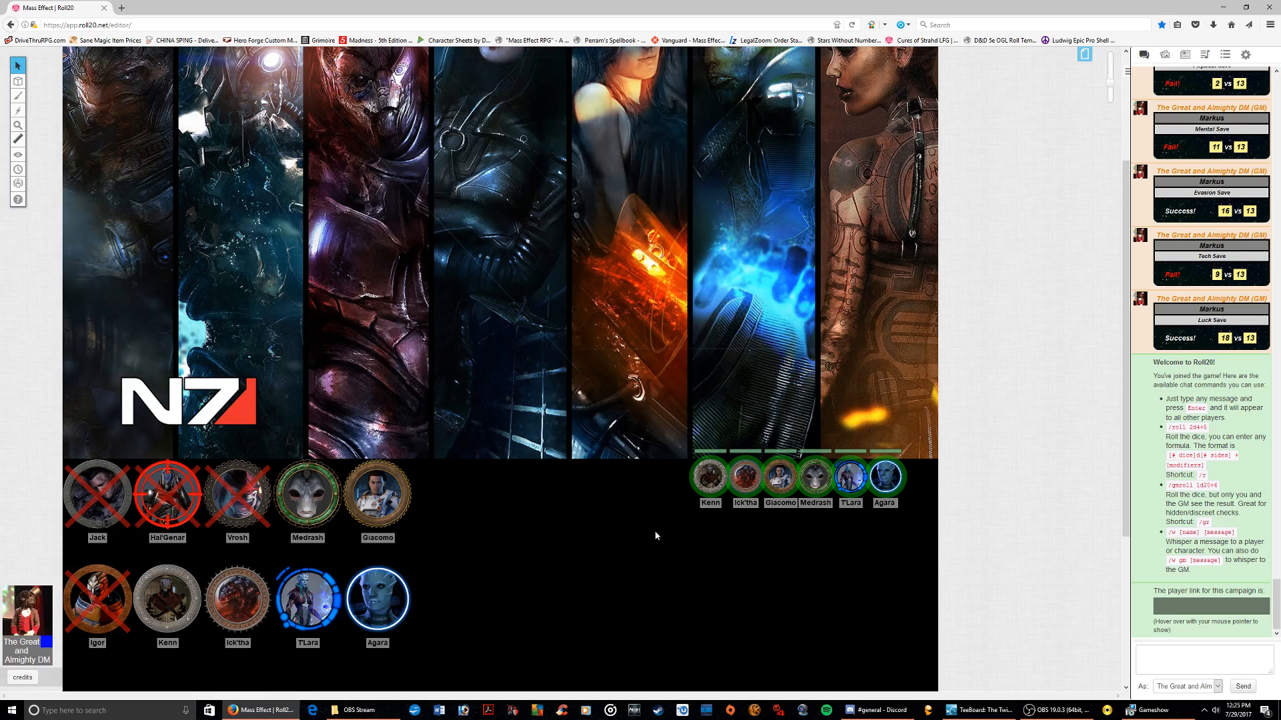
scroll(654, 532, "up", 3)
scroll(613, 353, "down", 3)
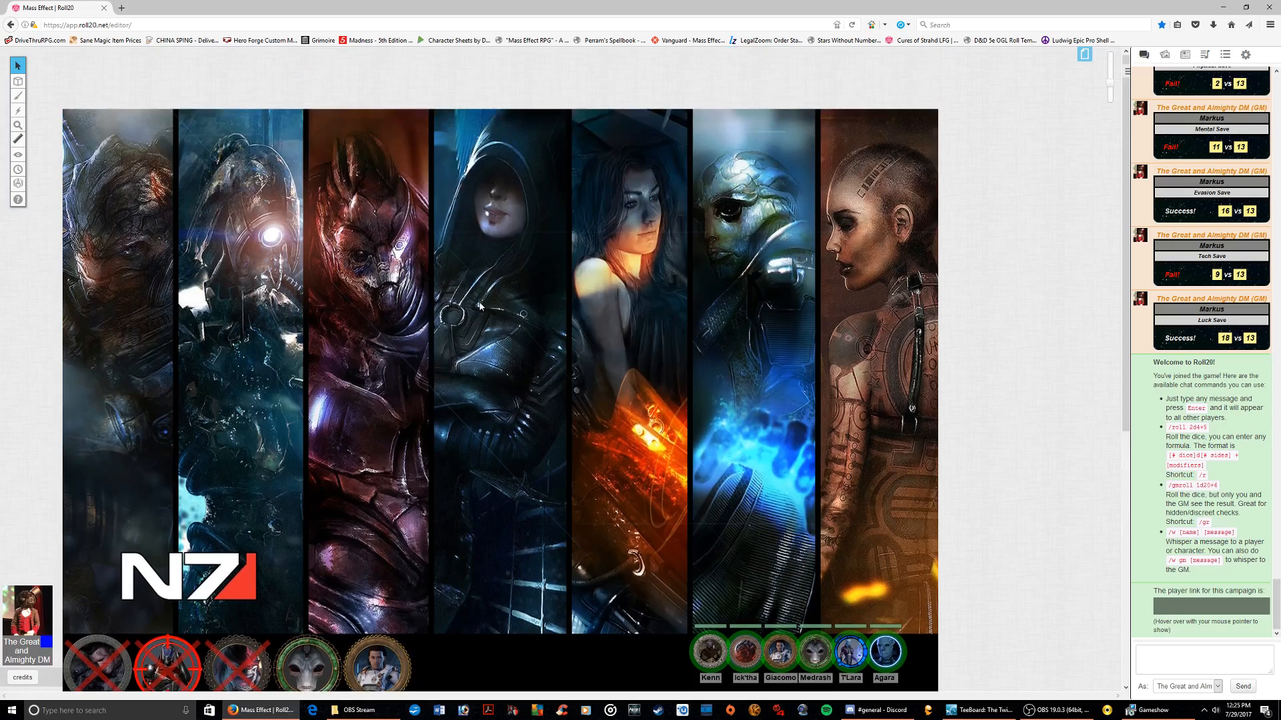
scroll(696, 423, "up", 3)
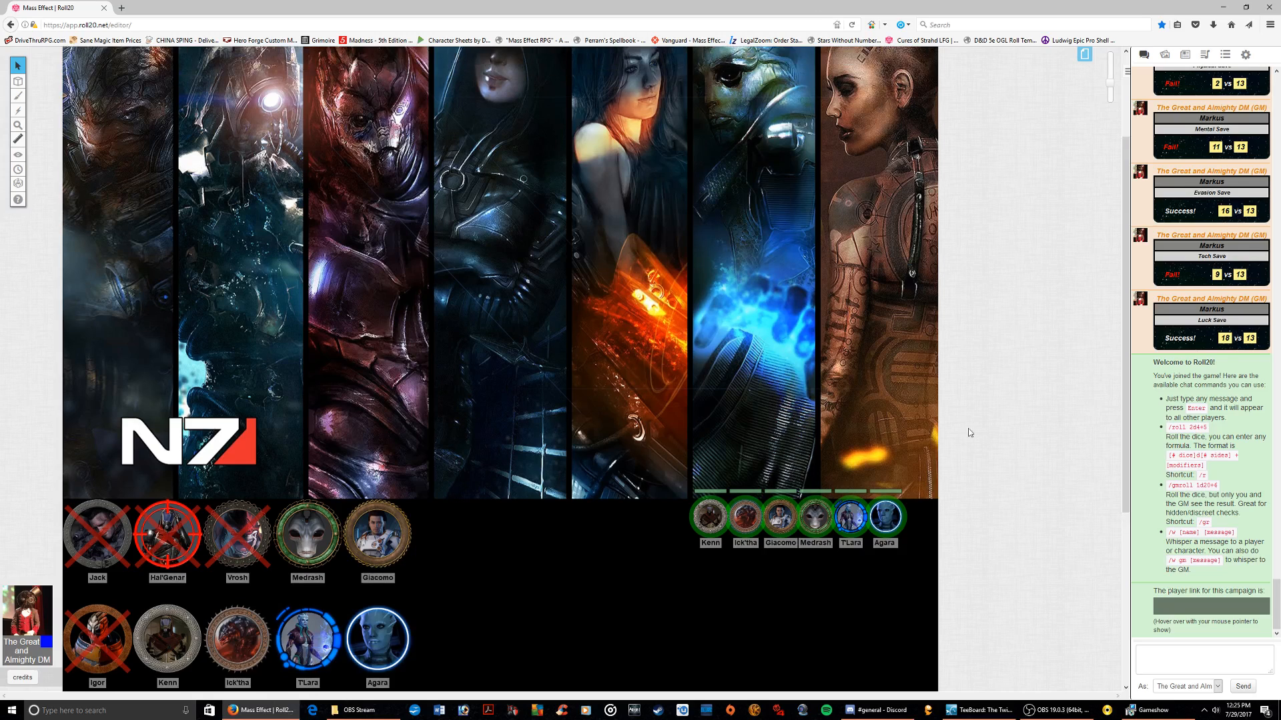
left_click(743, 526)
left_click(798, 634)
scroll(641, 400, "down", 2)
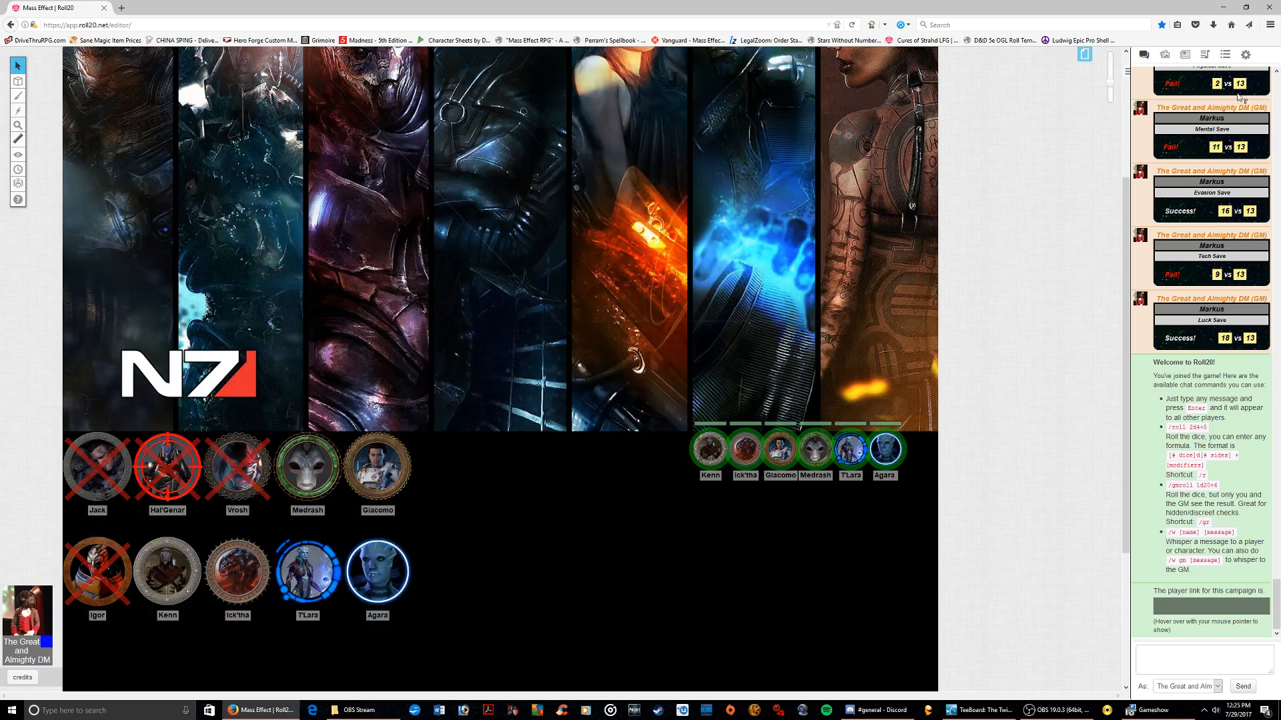
Open the Roll20 site in a new browser tab and go to the Mass Effect game's API Scripts page
scroll(683, 407, "up", 4)
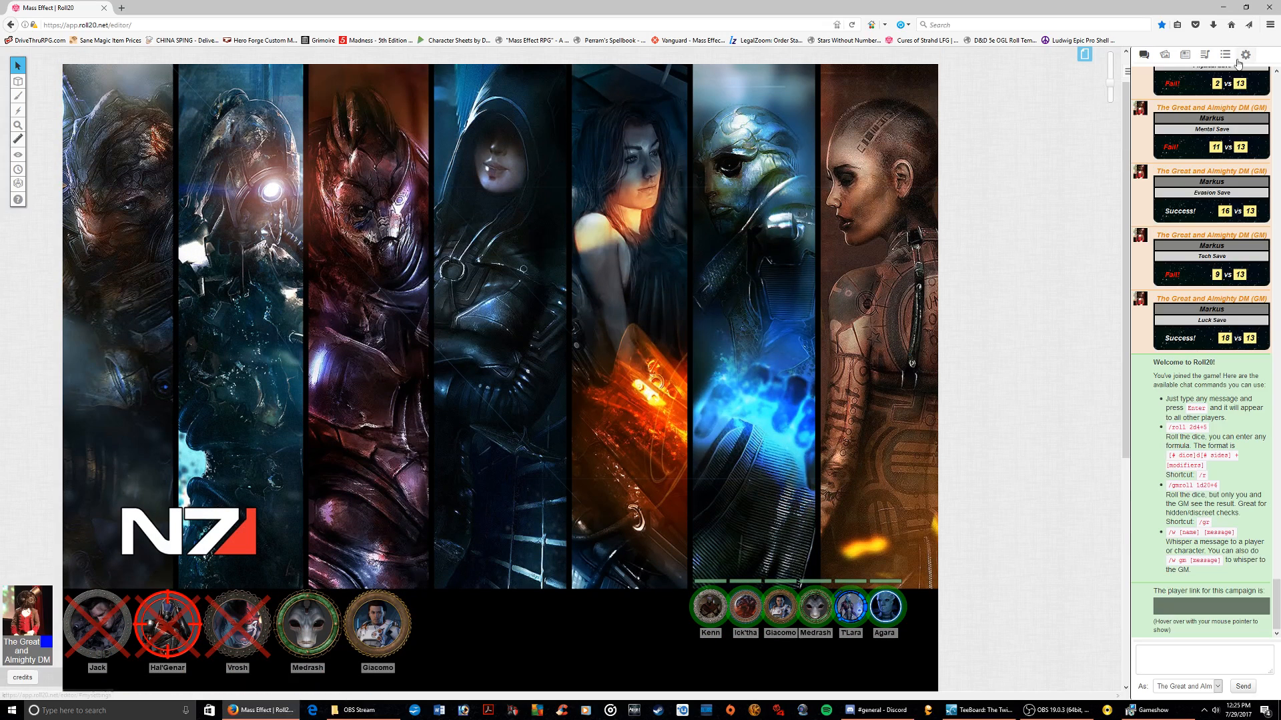
left_click(120, 12)
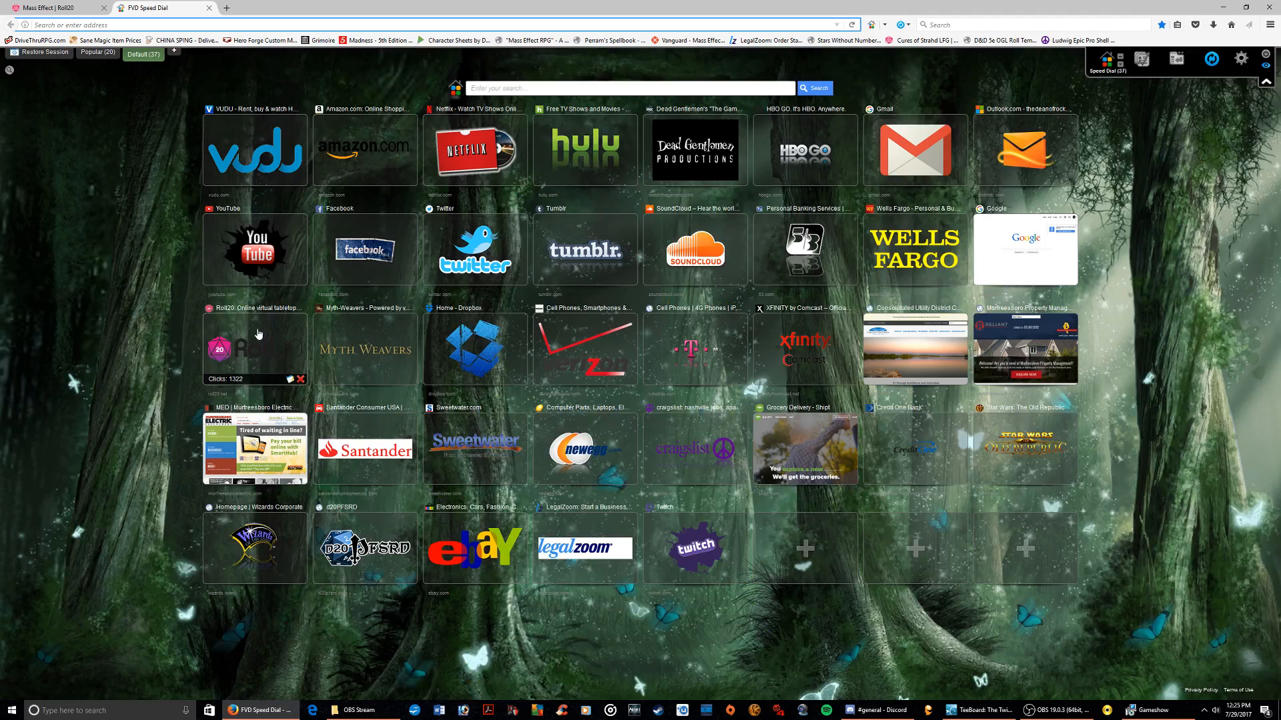
left_click(257, 332)
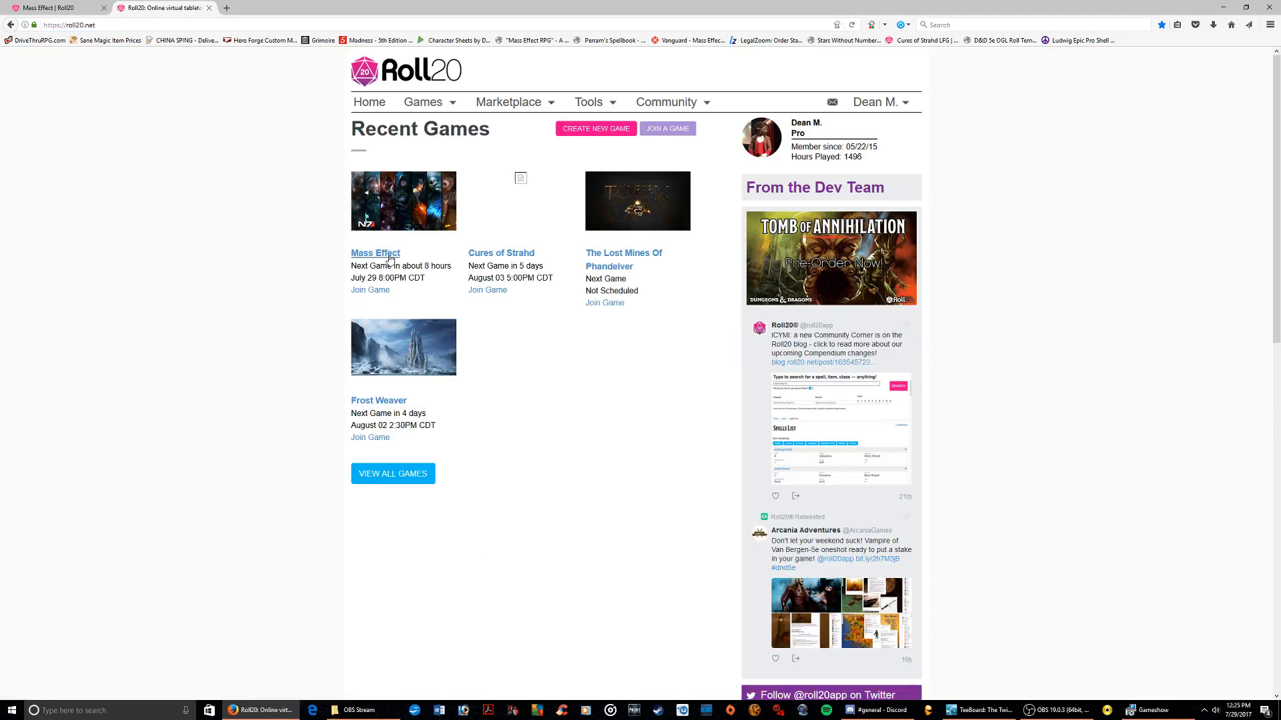
left_click(390, 259)
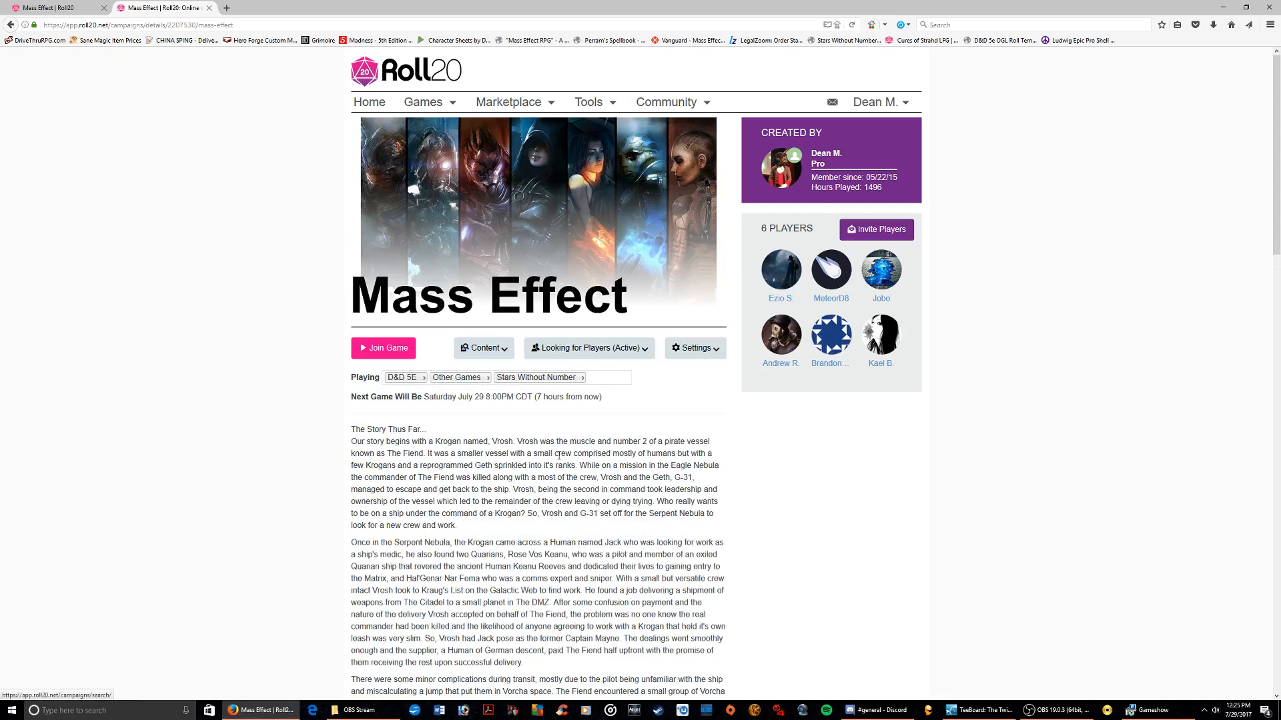
left_click(711, 352)
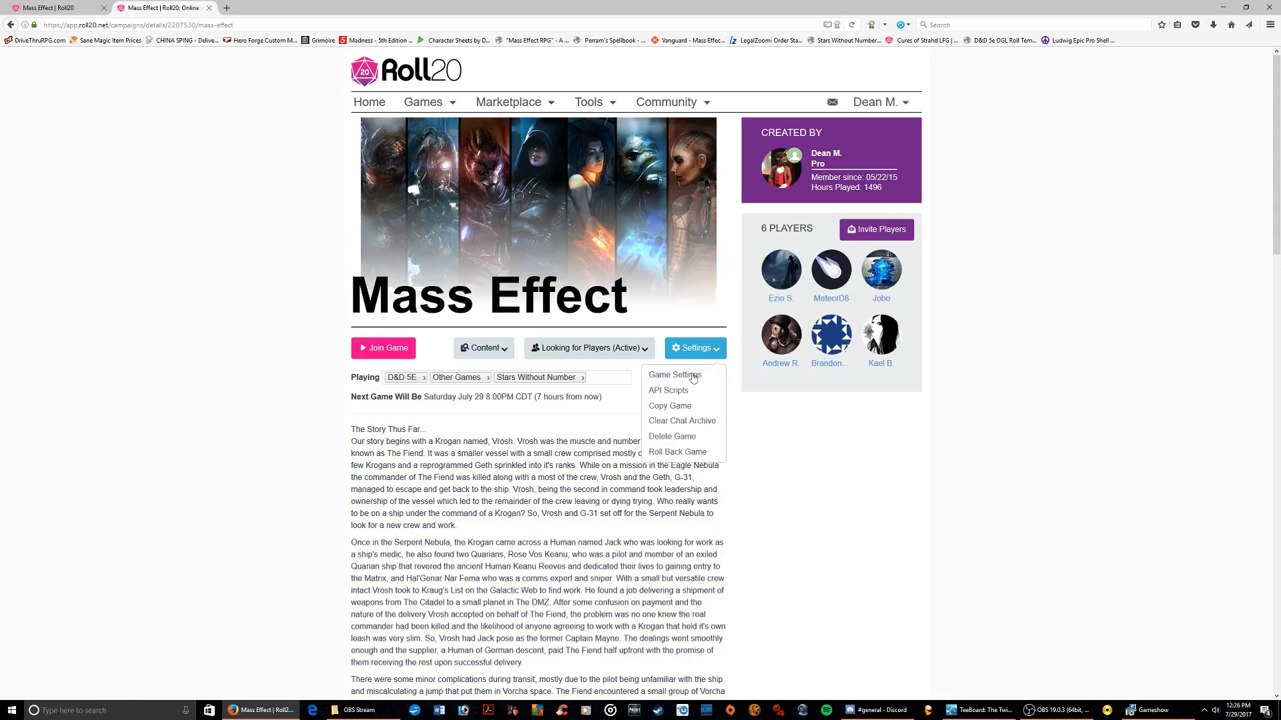
left_click(681, 391)
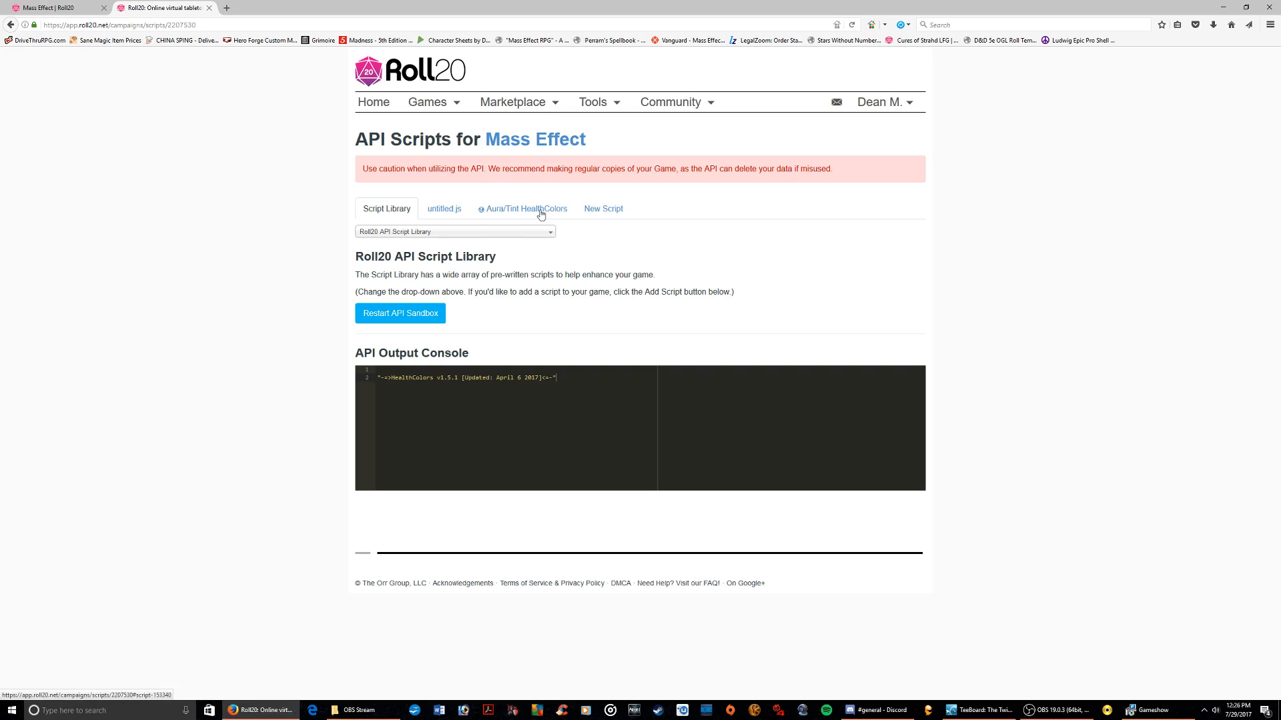
Browse the API script library list as far as the Tokens scripts and close the list
left_click(523, 233)
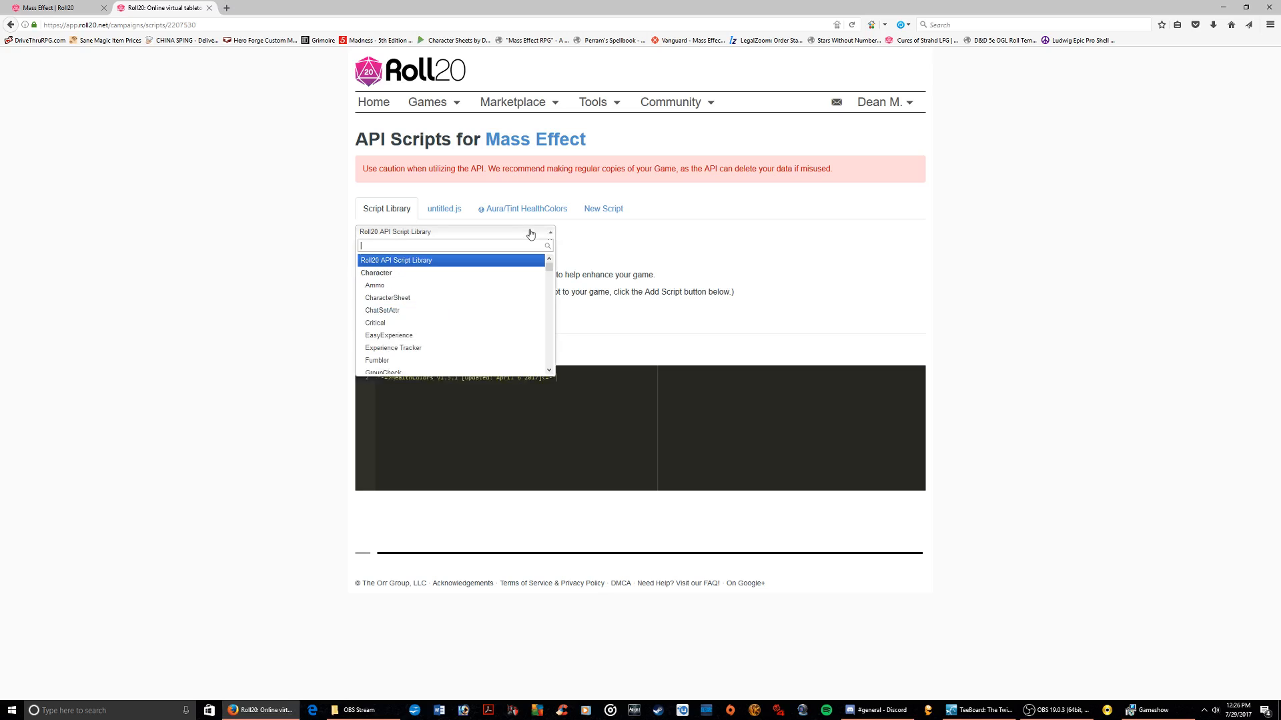
scroll(454, 330, "down", 15)
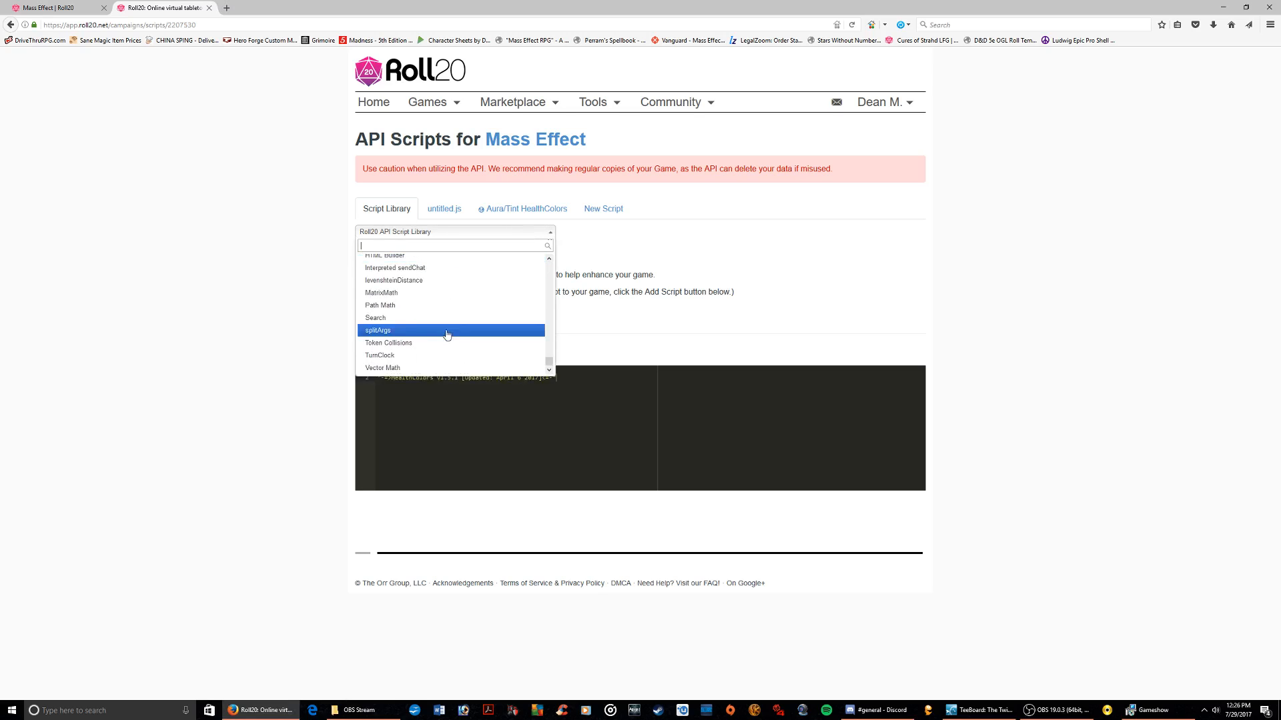
scroll(446, 336, "up", 3)
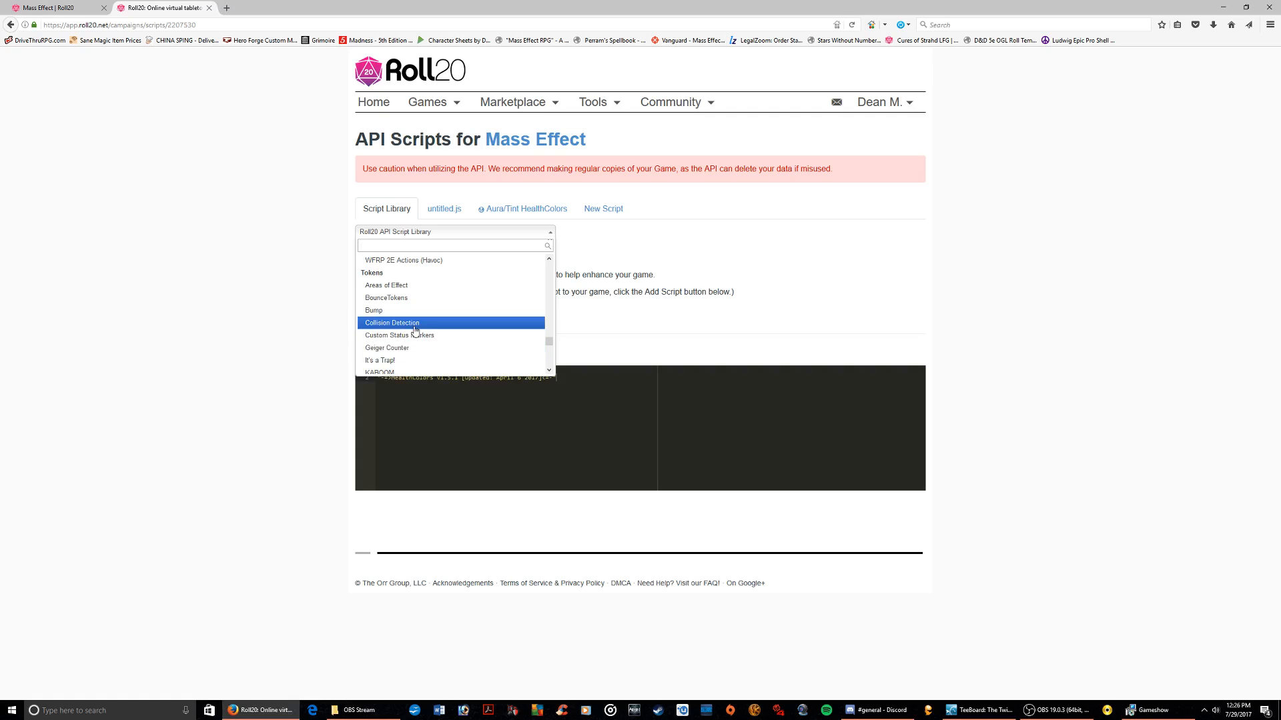
left_click(723, 274)
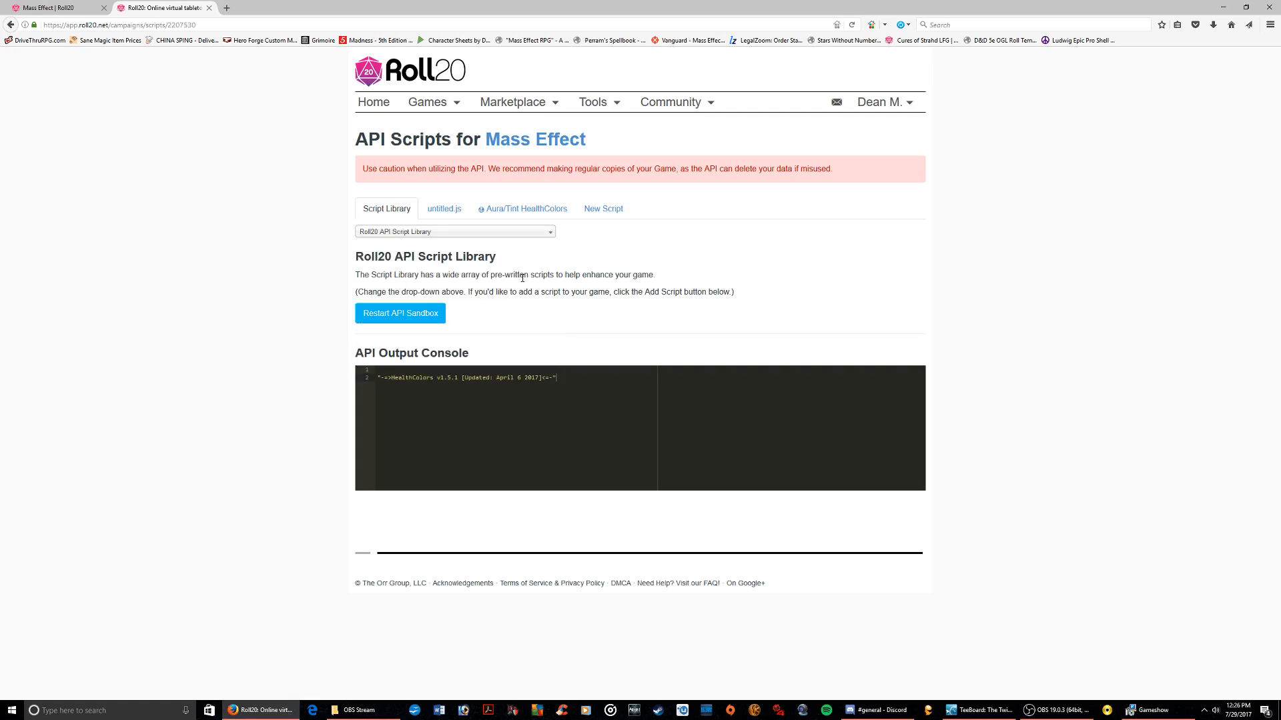
Delete the installed Aura/Tint HealthColors script from the game and confirm the deletion
left_click(485, 212)
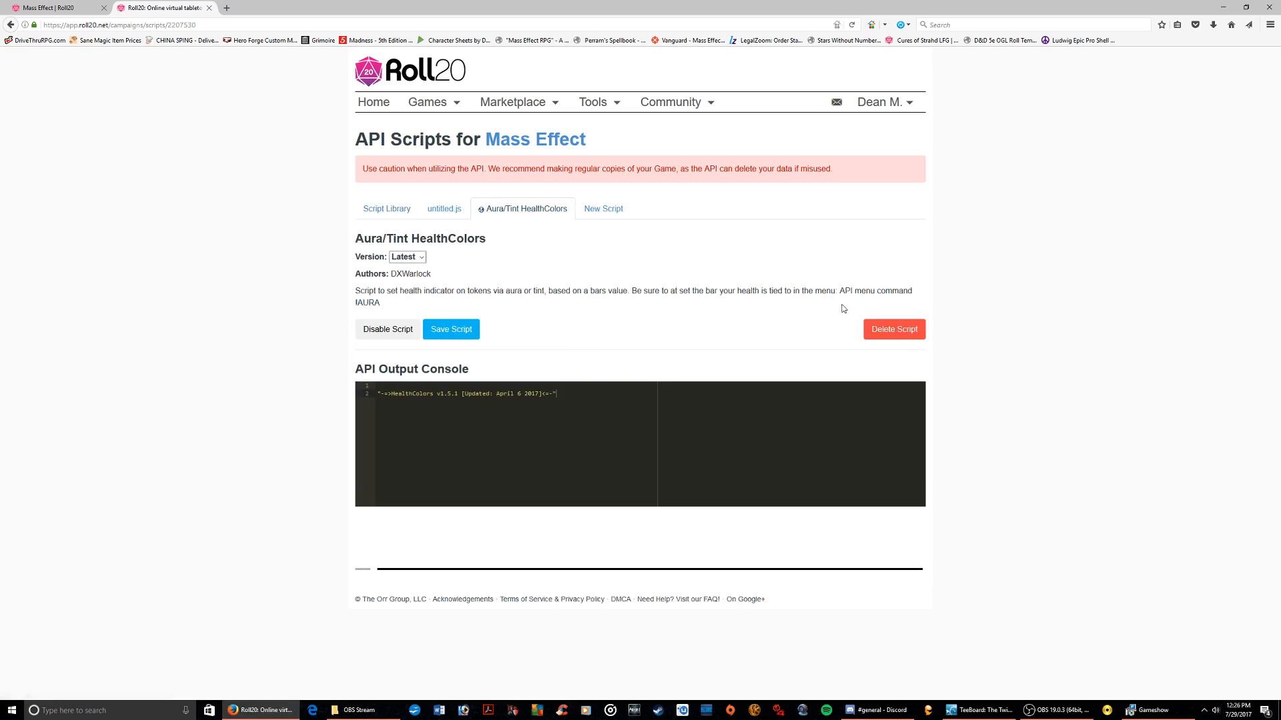
left_click(915, 342)
left_click(706, 298)
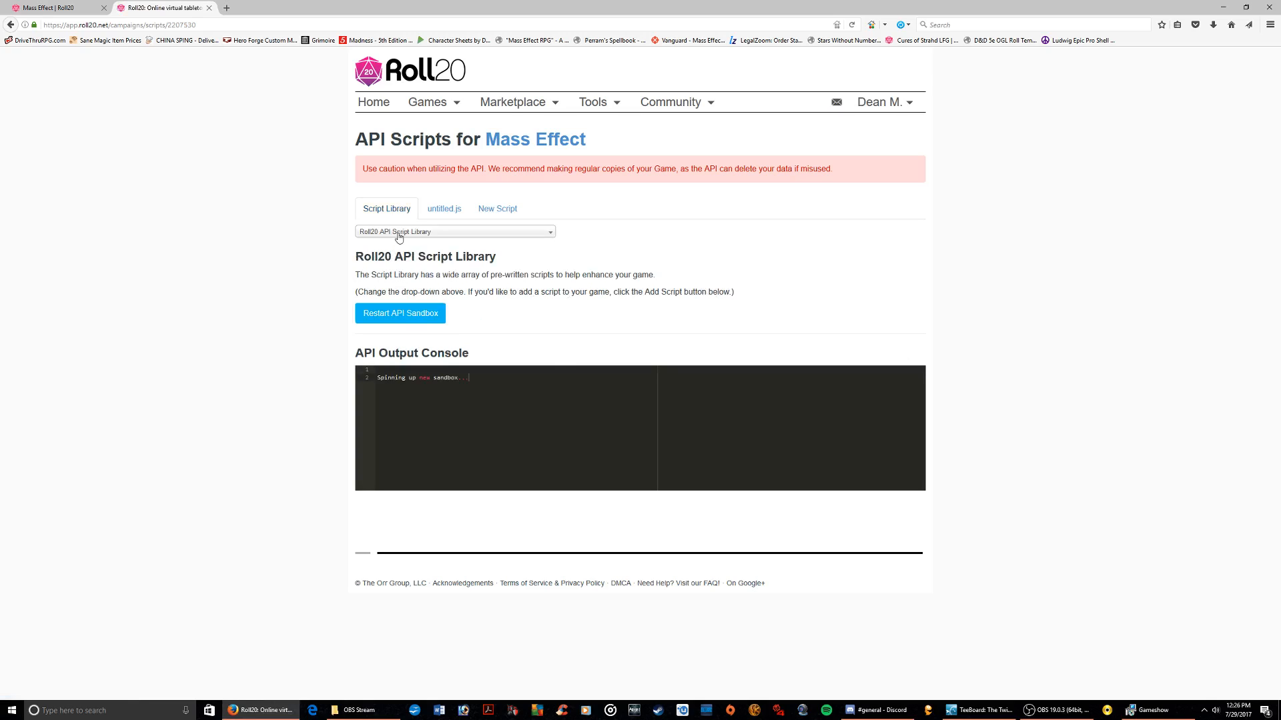
Find Aura/Tint HealthColors among the Tokens scripts in the script library and add it to the game
left_click(398, 233)
scroll(407, 319, "down", 10)
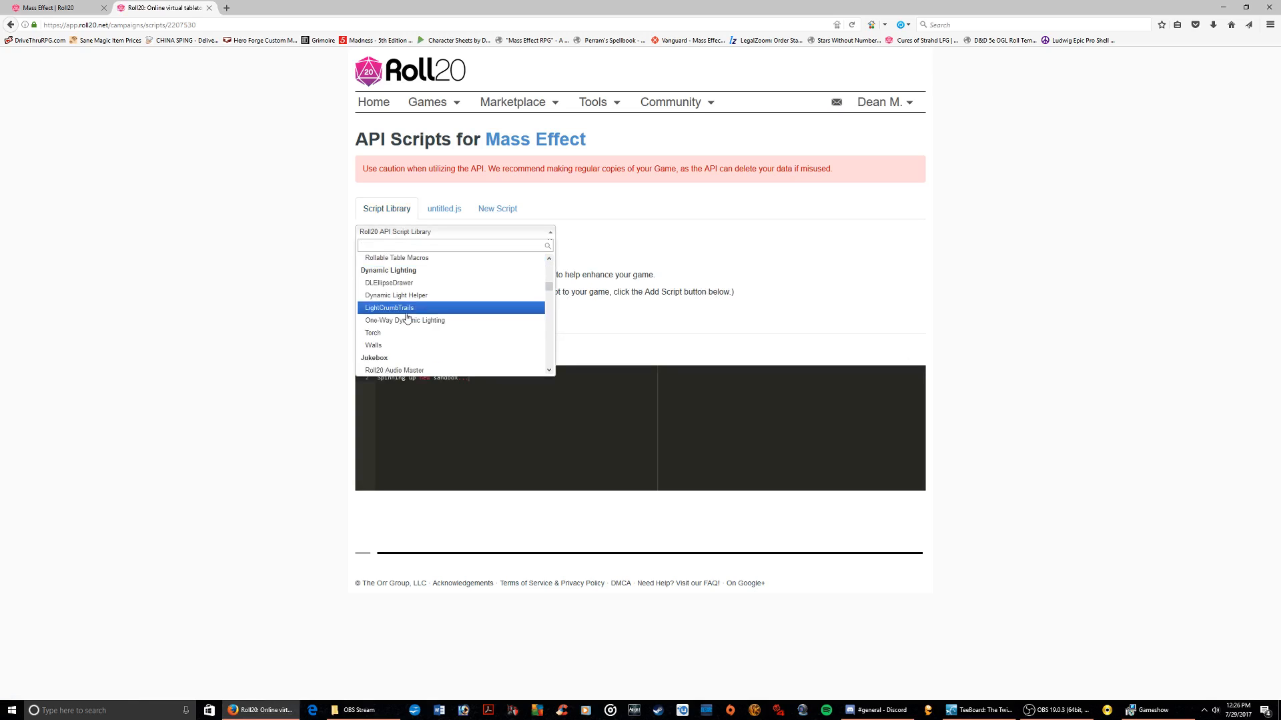
scroll(406, 318, "down", 10)
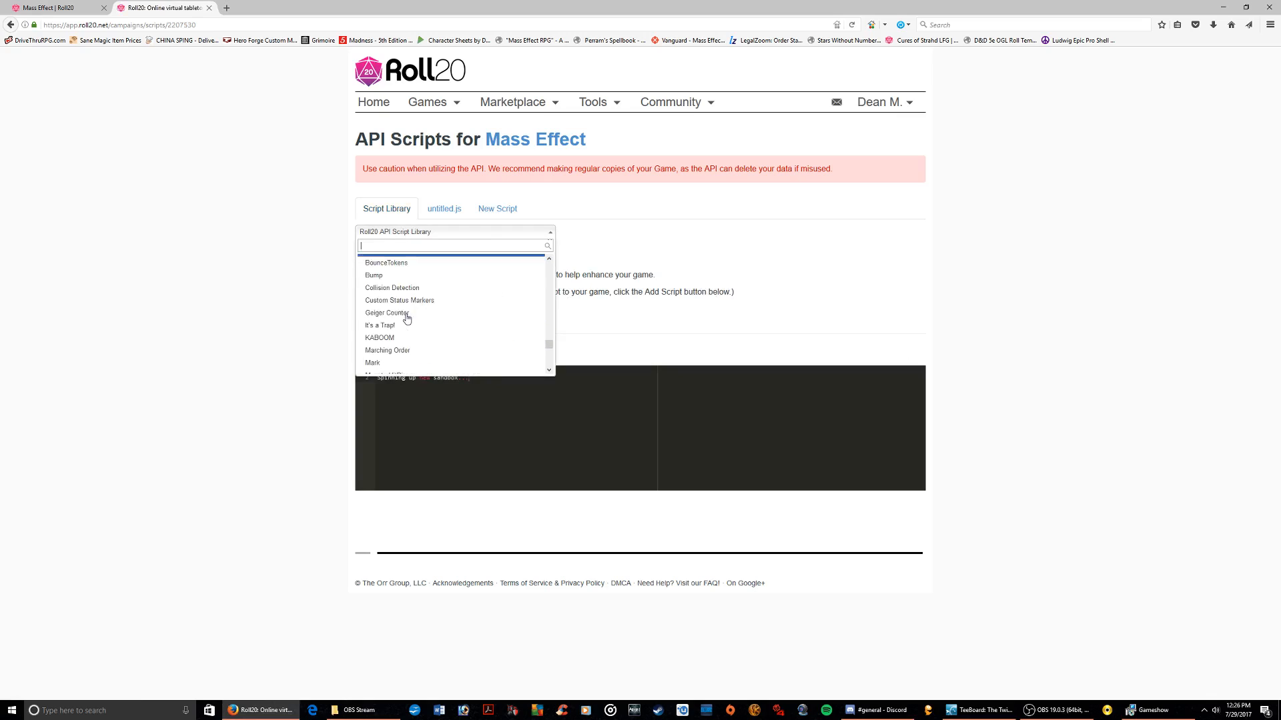
scroll(407, 319, "up", 3)
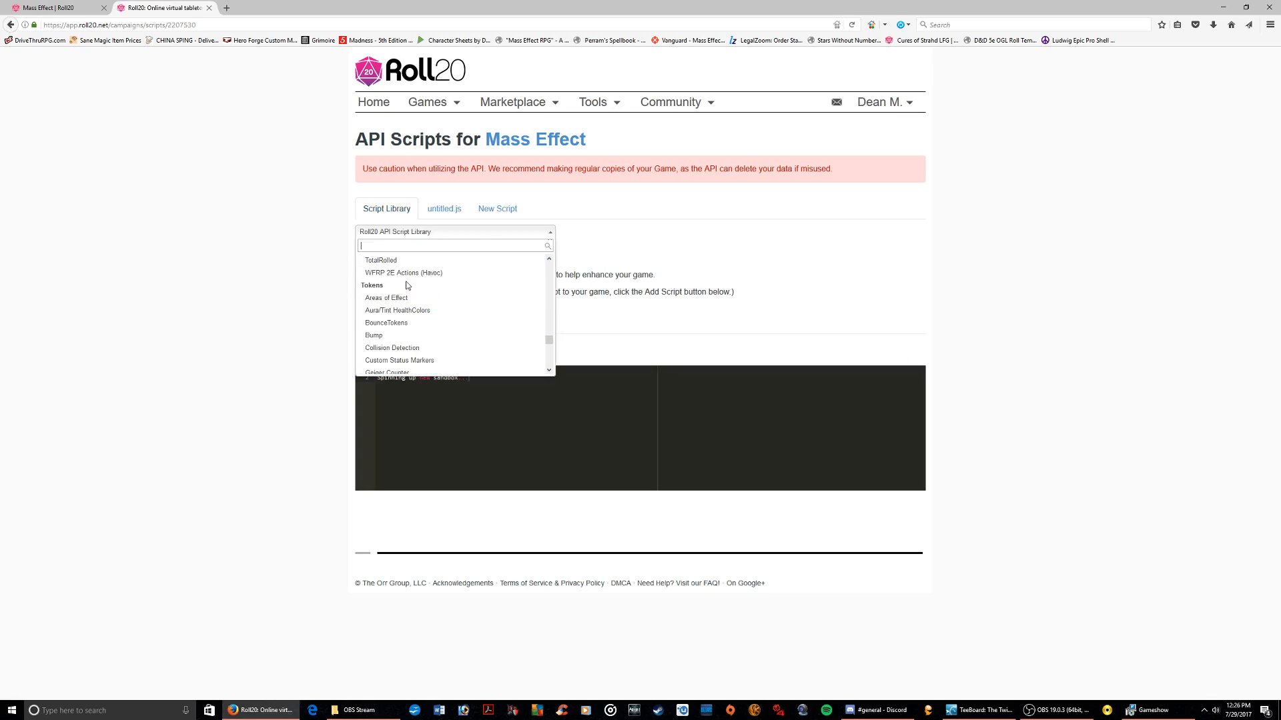
left_click(423, 311)
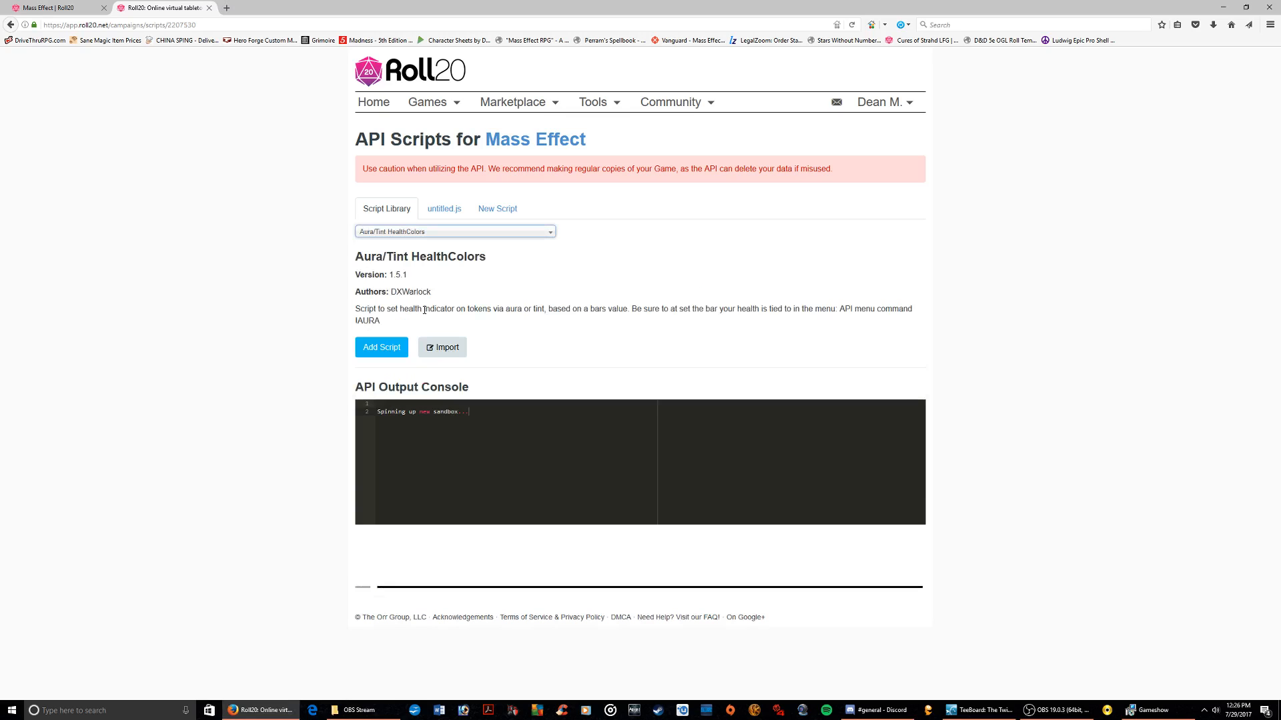
left_click(375, 347)
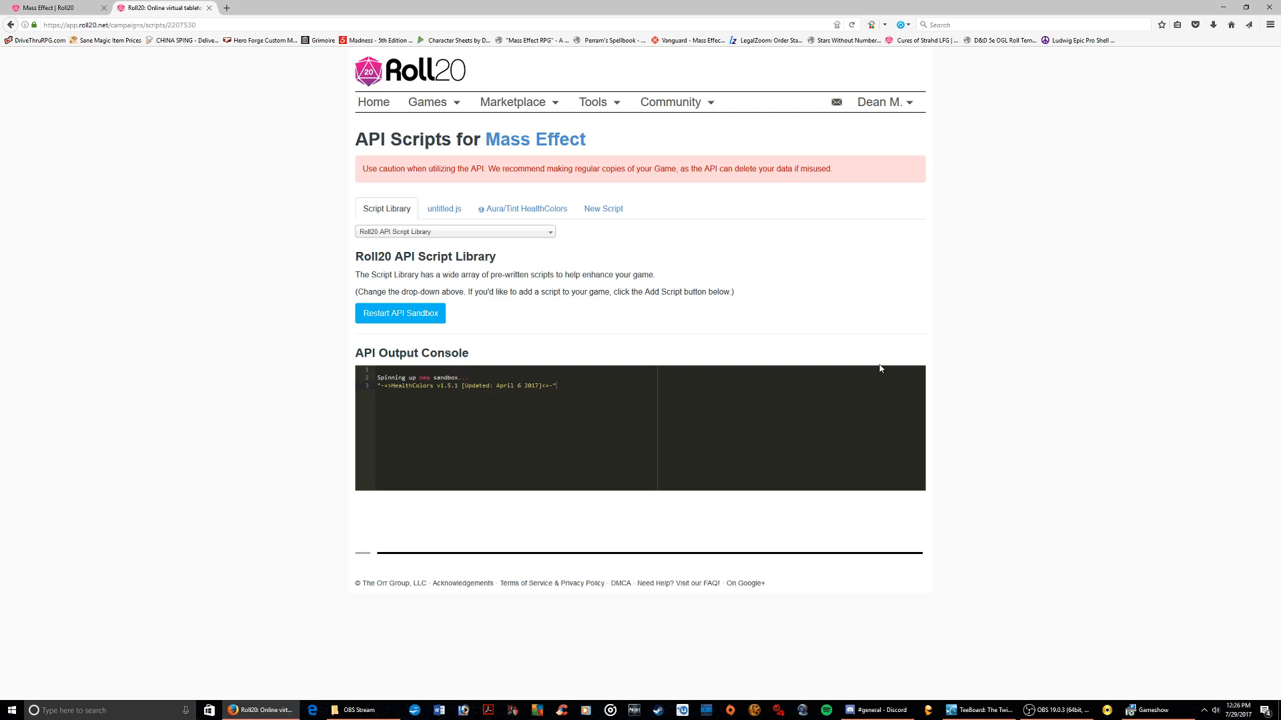
Return to the Mass Effect game page and switch back to the open tabletop
left_click(508, 140)
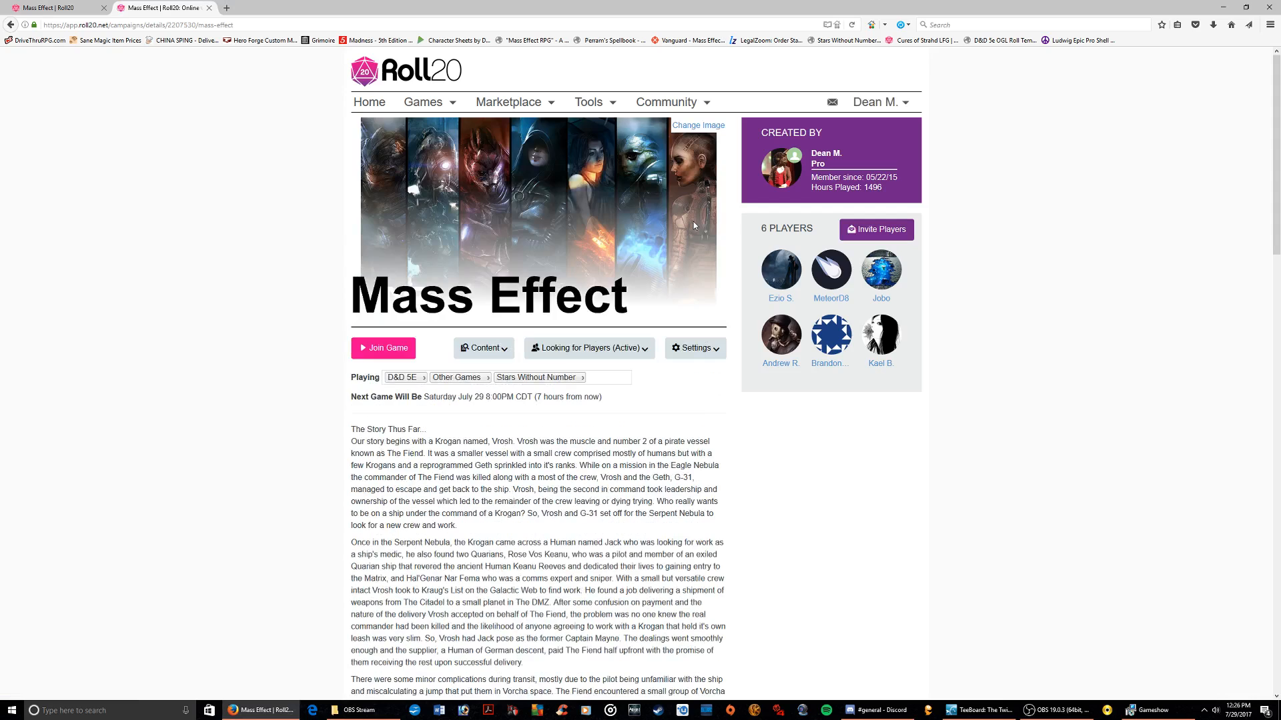
left_click(71, 10)
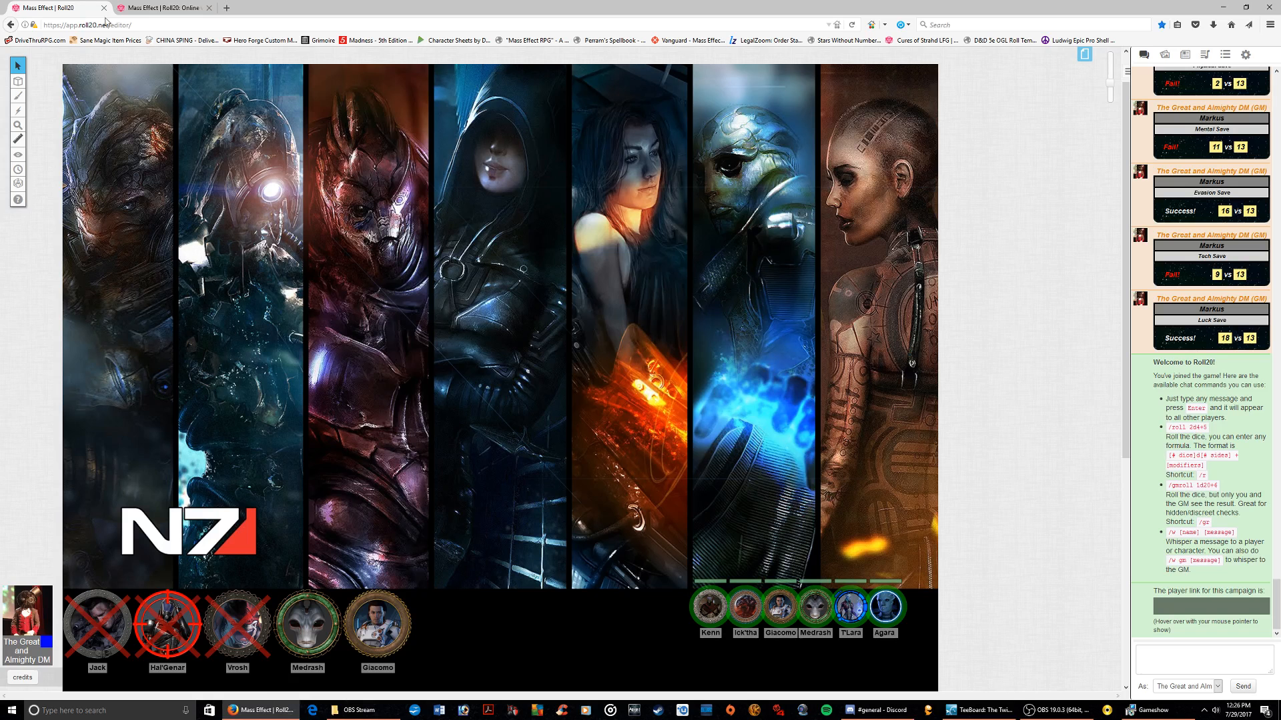
left_click(855, 25)
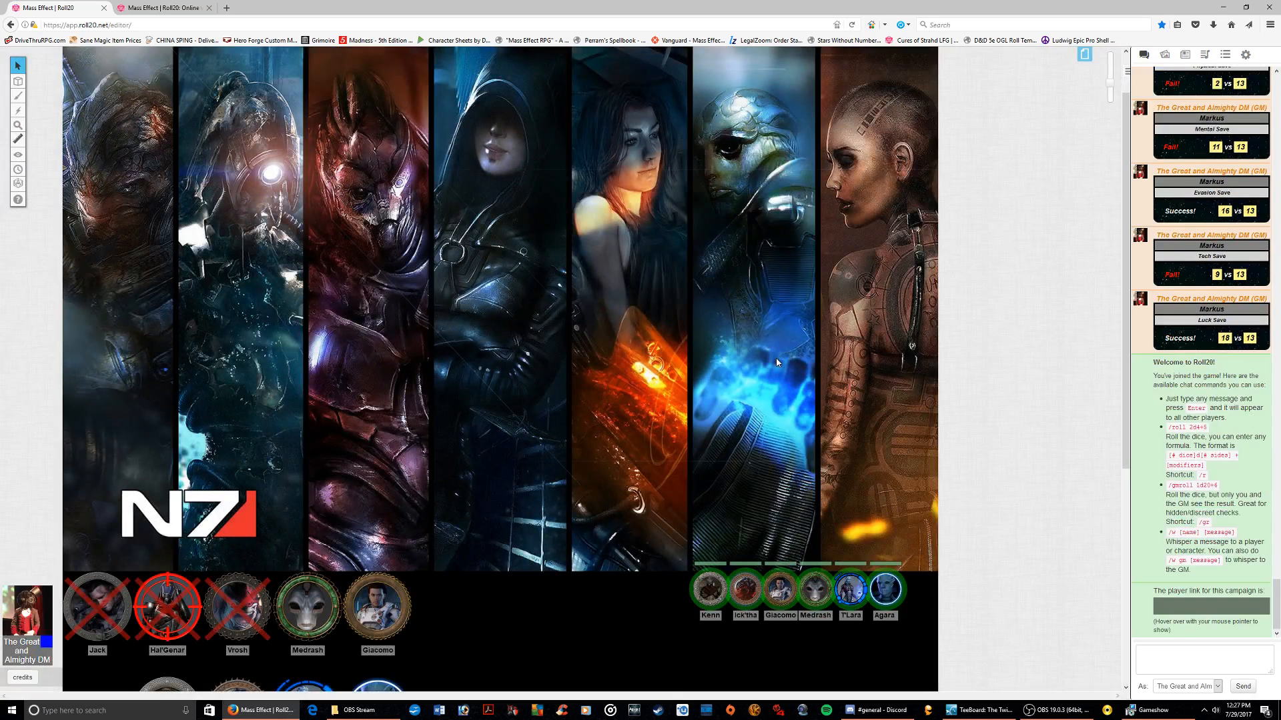
scroll(777, 362, "down", 1)
left_click(815, 514)
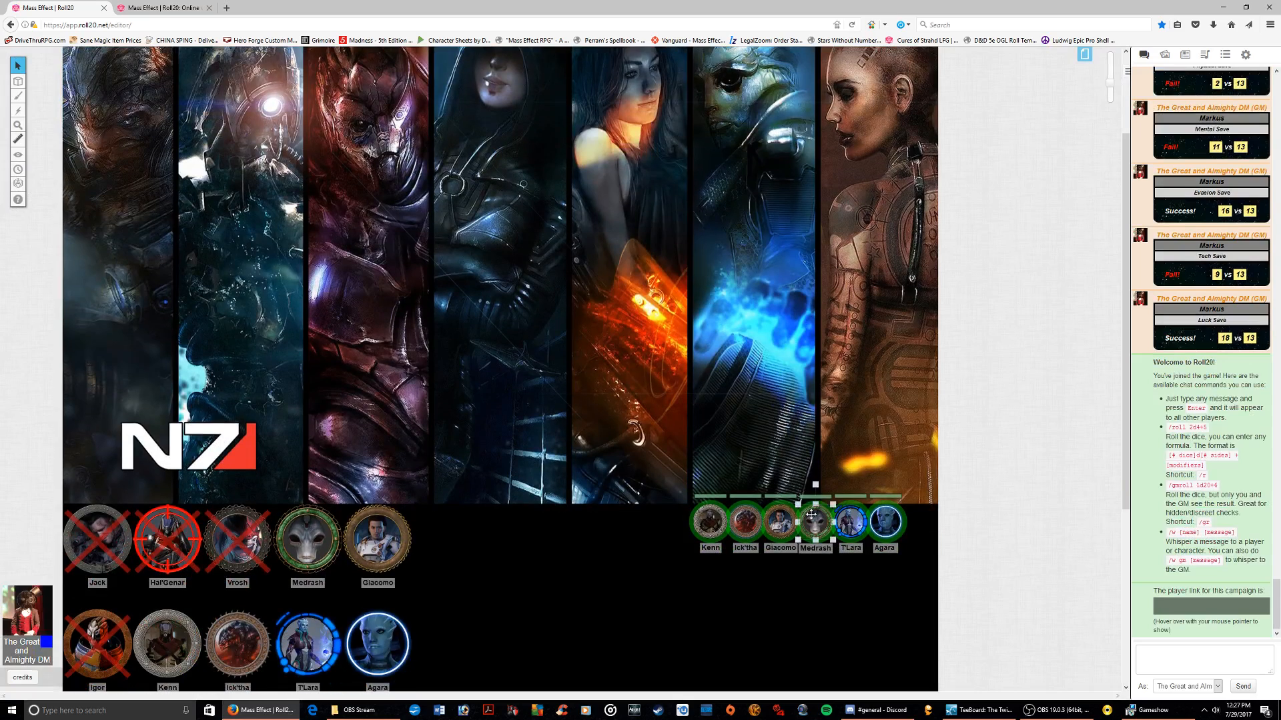
scroll(904, 260, "up", 2)
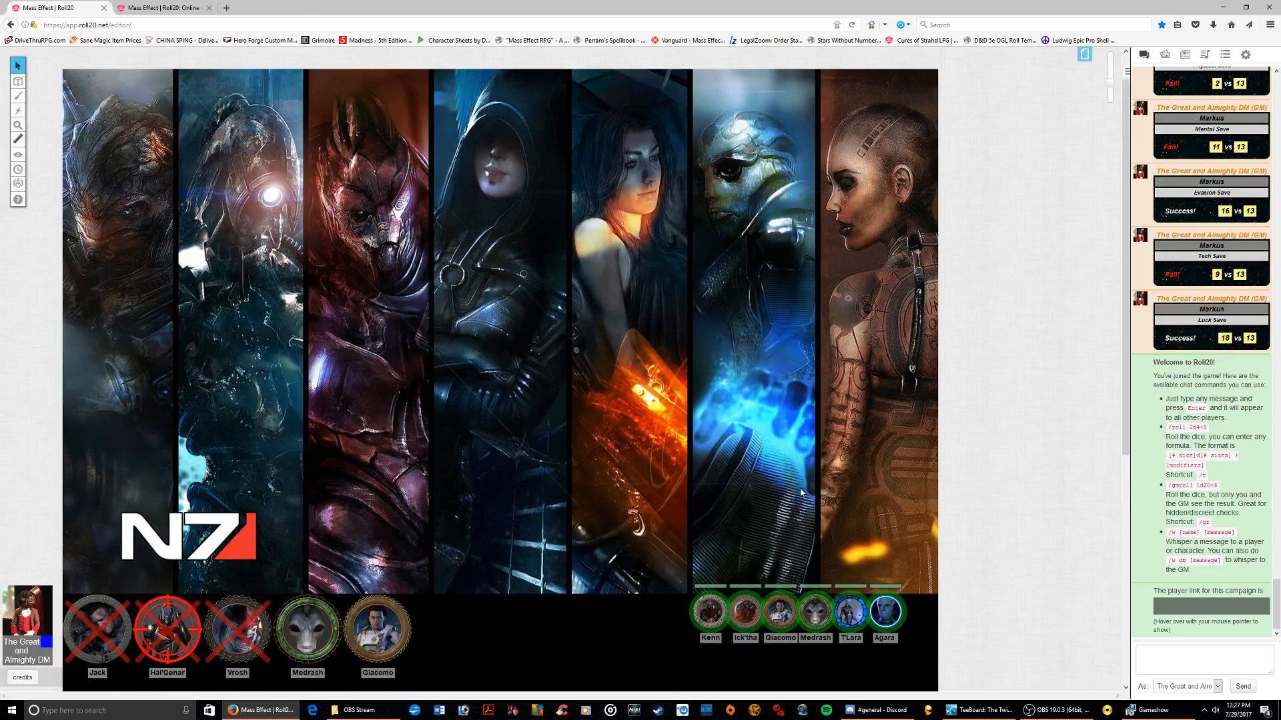
scroll(903, 256, "down", 2)
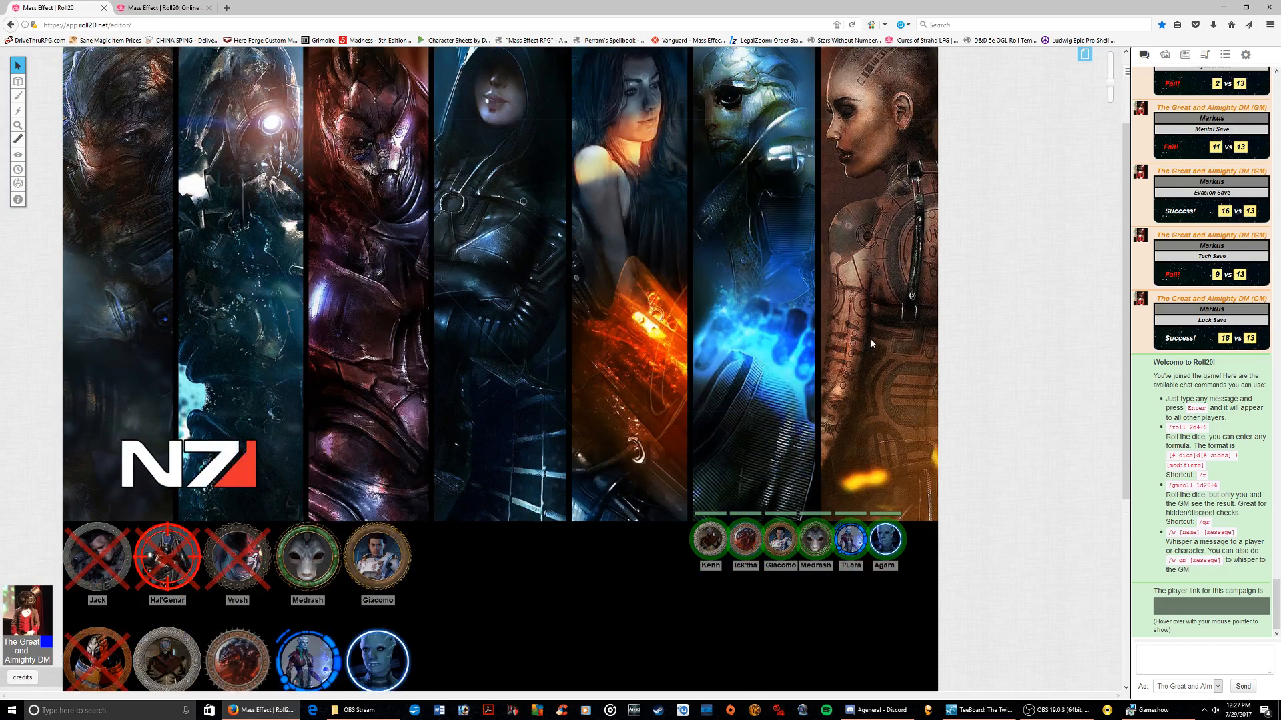
scroll(871, 344, "down", 1)
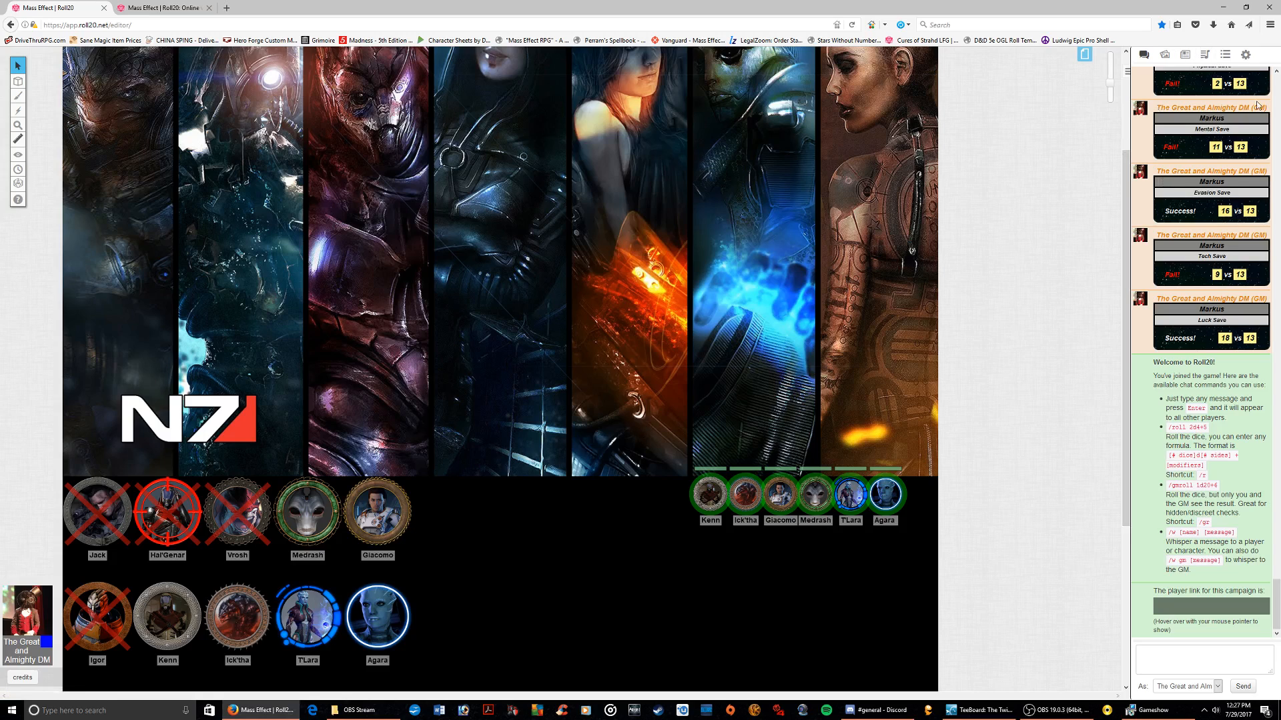
Open the journal entry of the character Oakriigroj Tritakle and show its Stars Without Number character sheet
left_click(1184, 54)
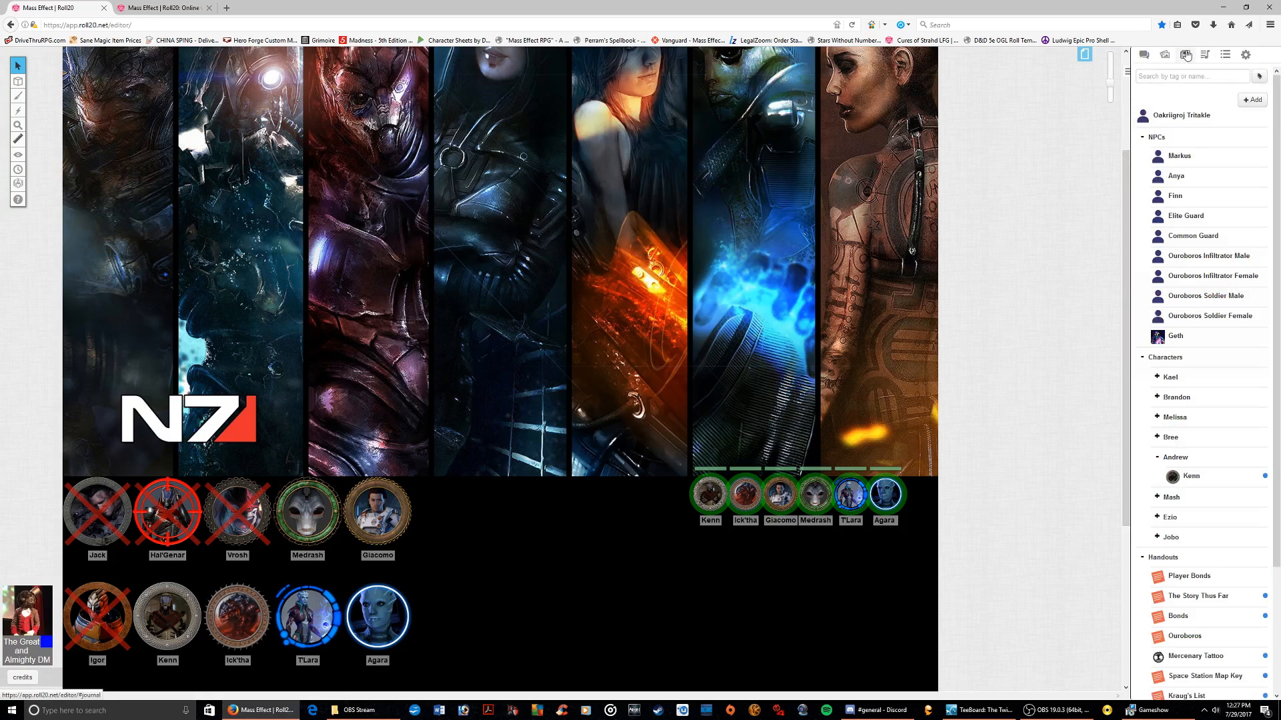
left_click(1194, 116)
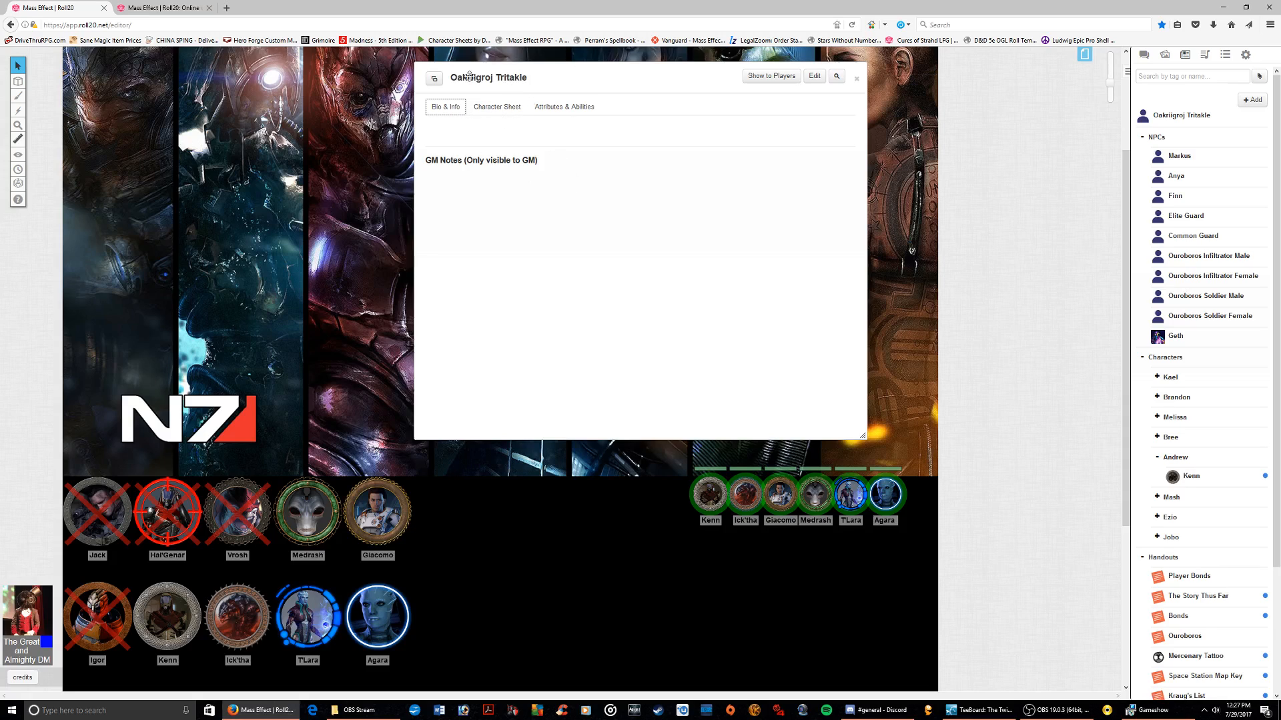
left_click(508, 112)
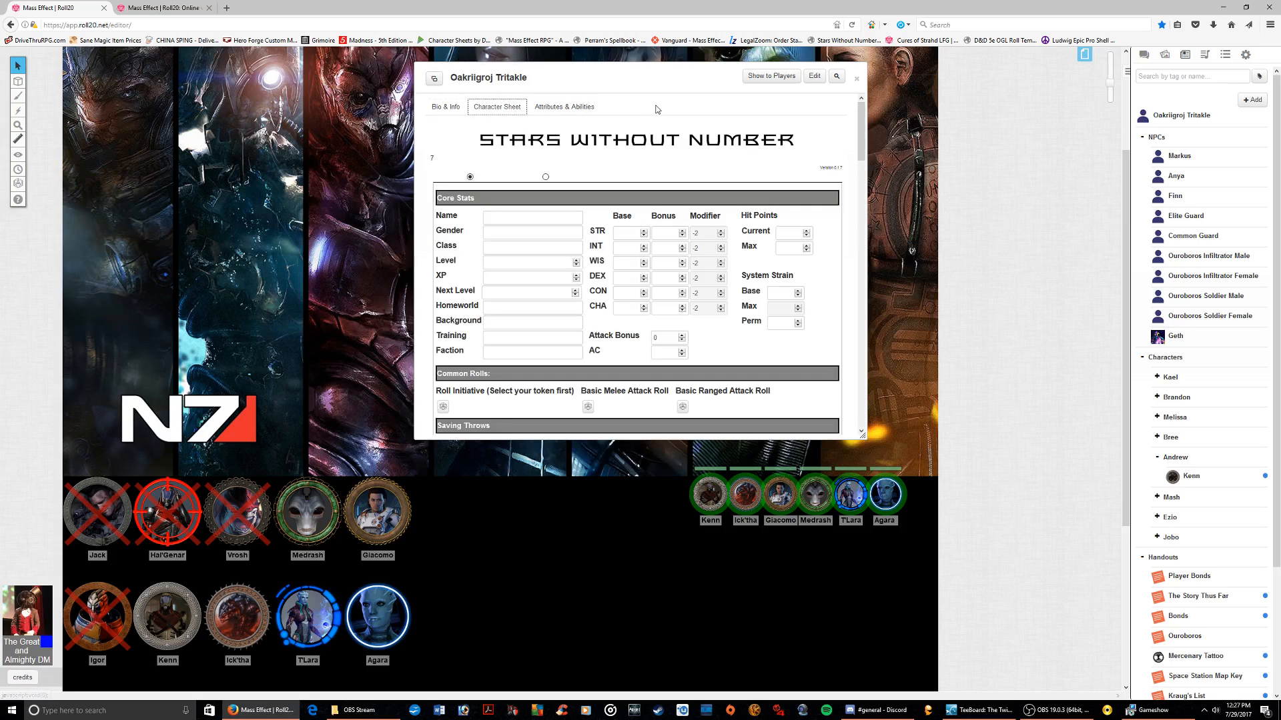
scroll(657, 107, "down", 3)
scroll(656, 105, "up", 3)
Fill in the core stats with name Okra, gender Vegetable, class Badass and level Eternal
left_click(507, 219)
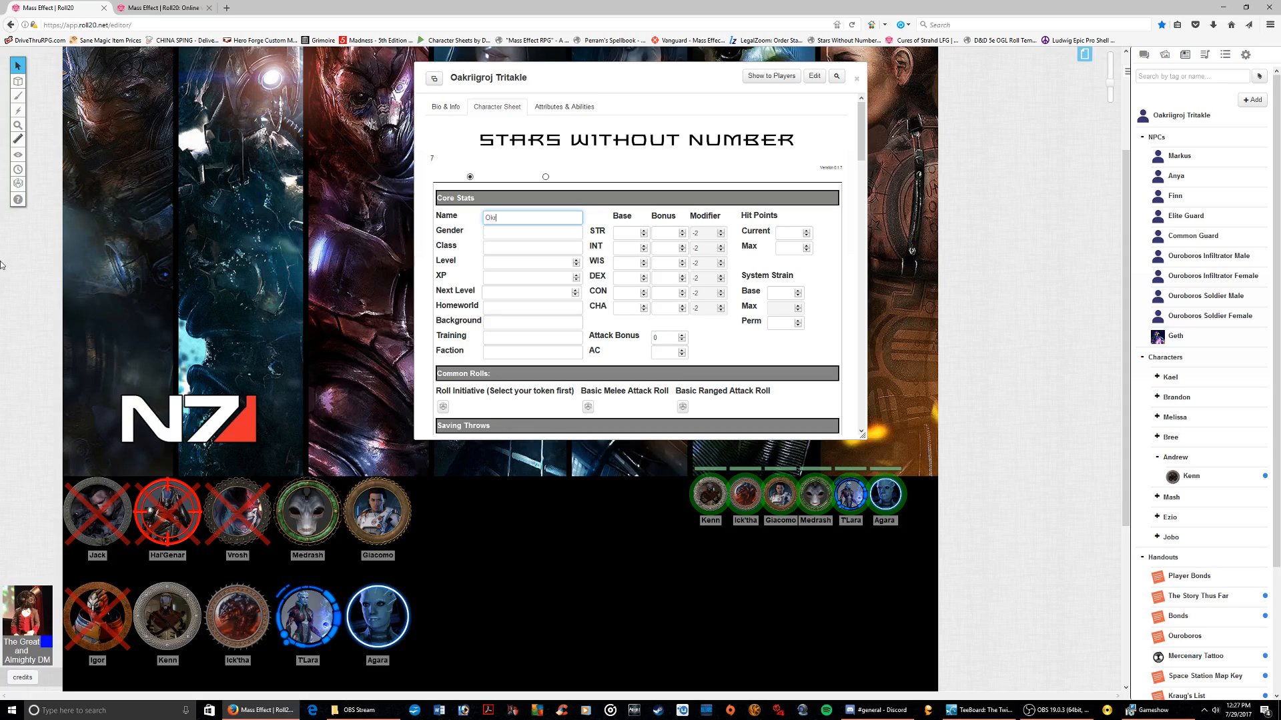
key("Tab")
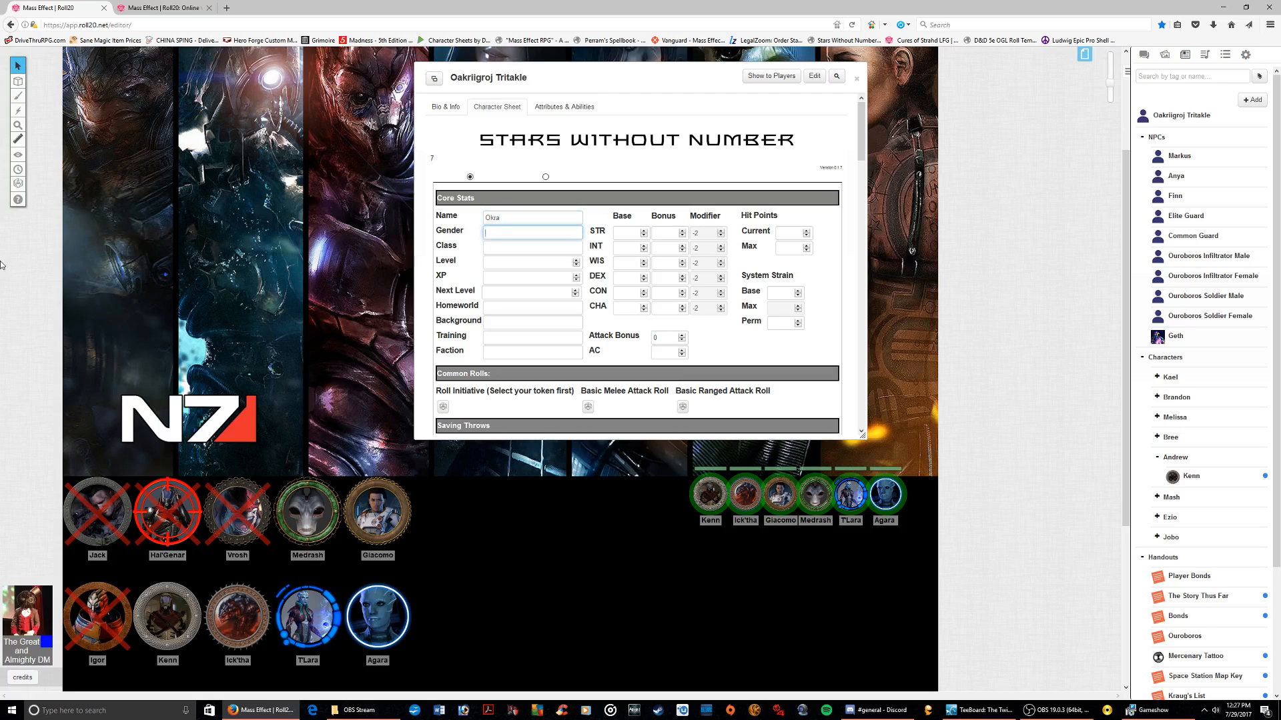
type("Vegetable")
key("Tab")
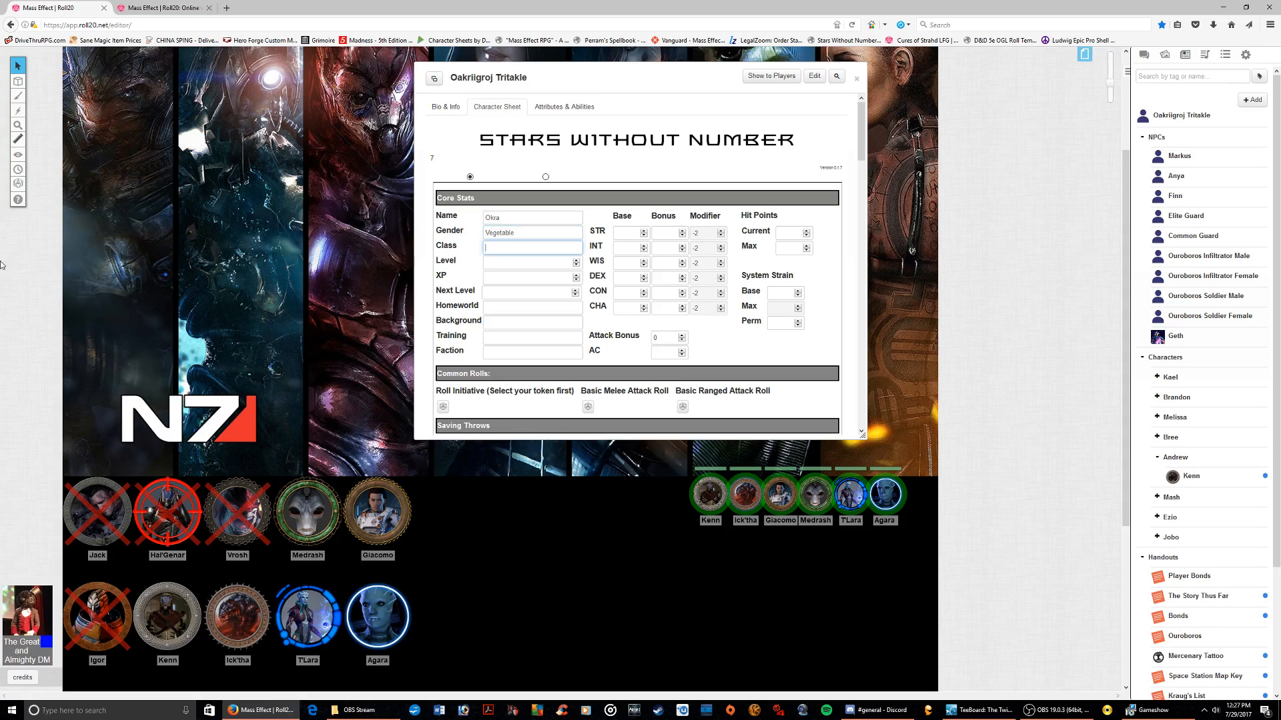
type("Badass")
key("Tab")
type("Etern")
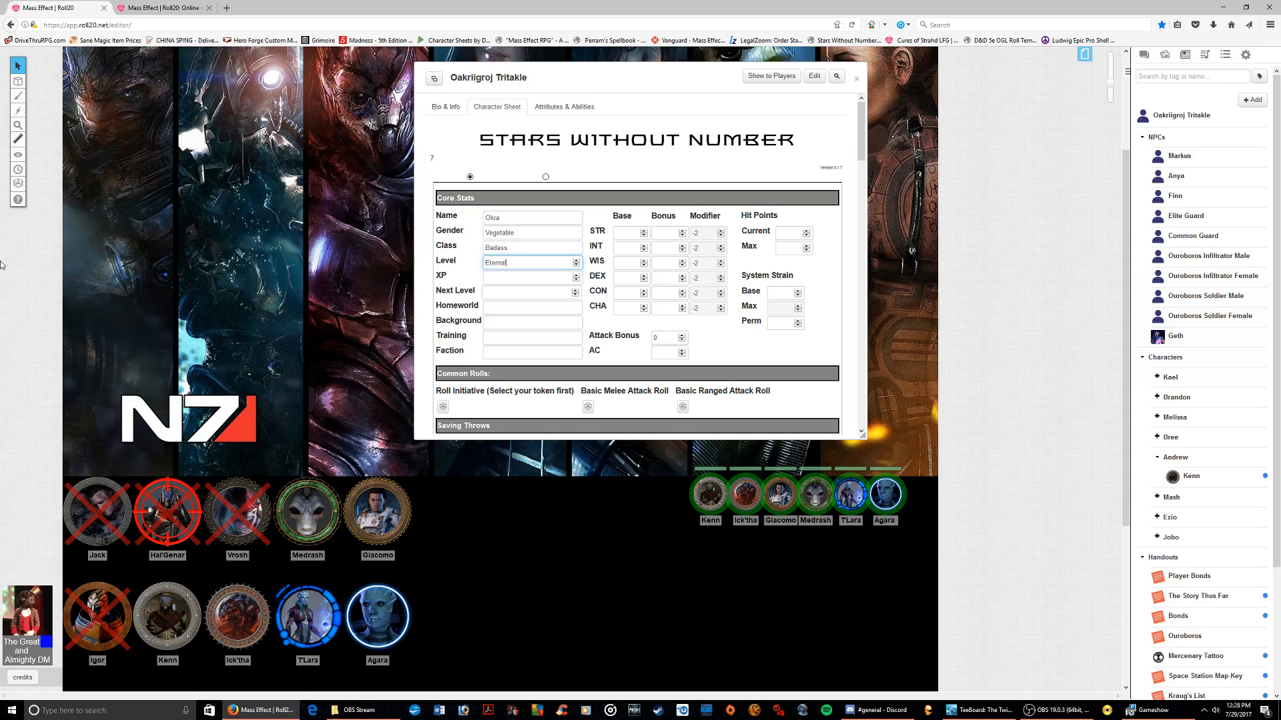
Enter homeworld The Garden, background Awesome, training "is for sissies" and faction Red, leaving XP and next level blank
key("Tab")
key("Tab")
key("Tab")
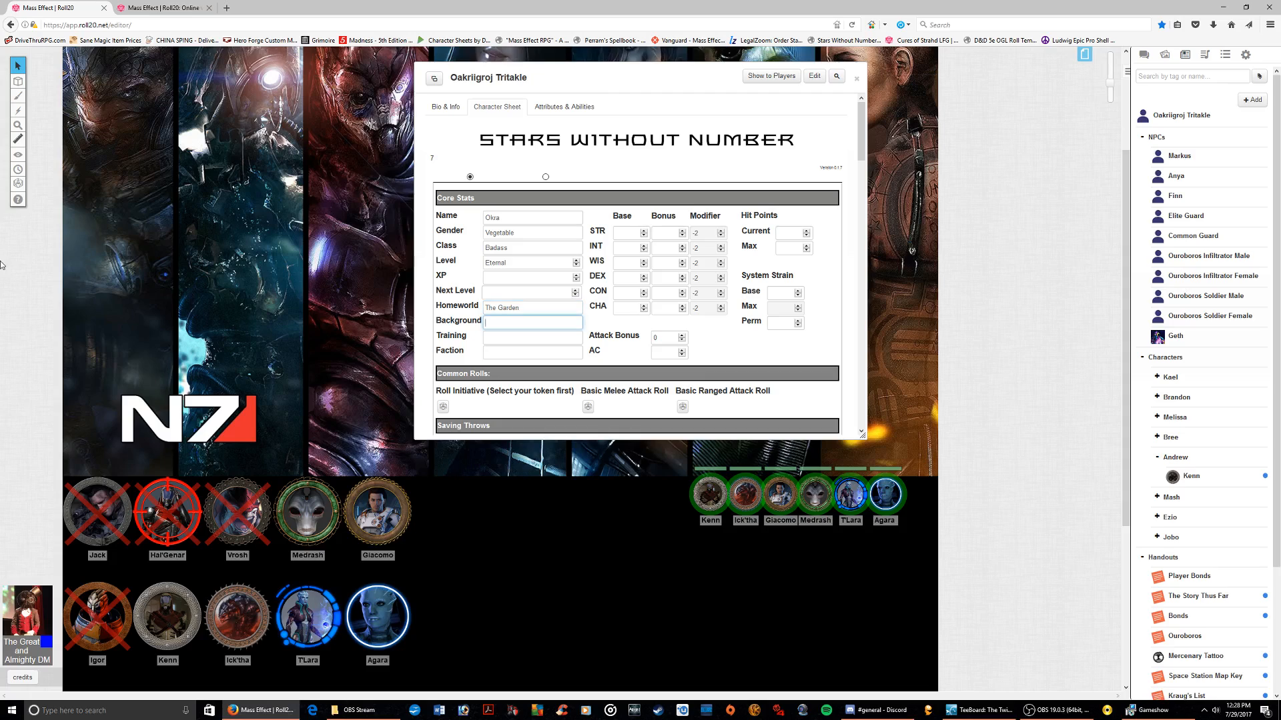
type("Awesome")
key("Tab")
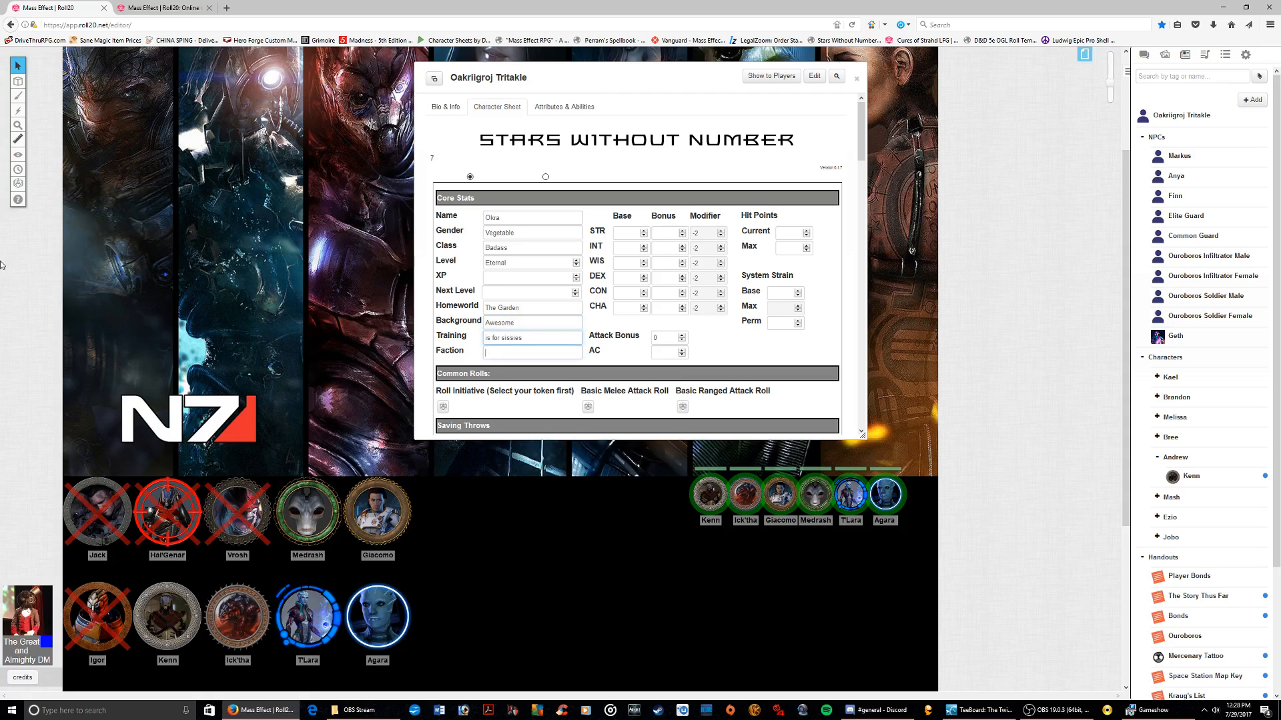
type("Red")
Set current and maximum hit points to 100 and AC to 5, and move the sheet window clear of the tabletop's centre
left_click(791, 232)
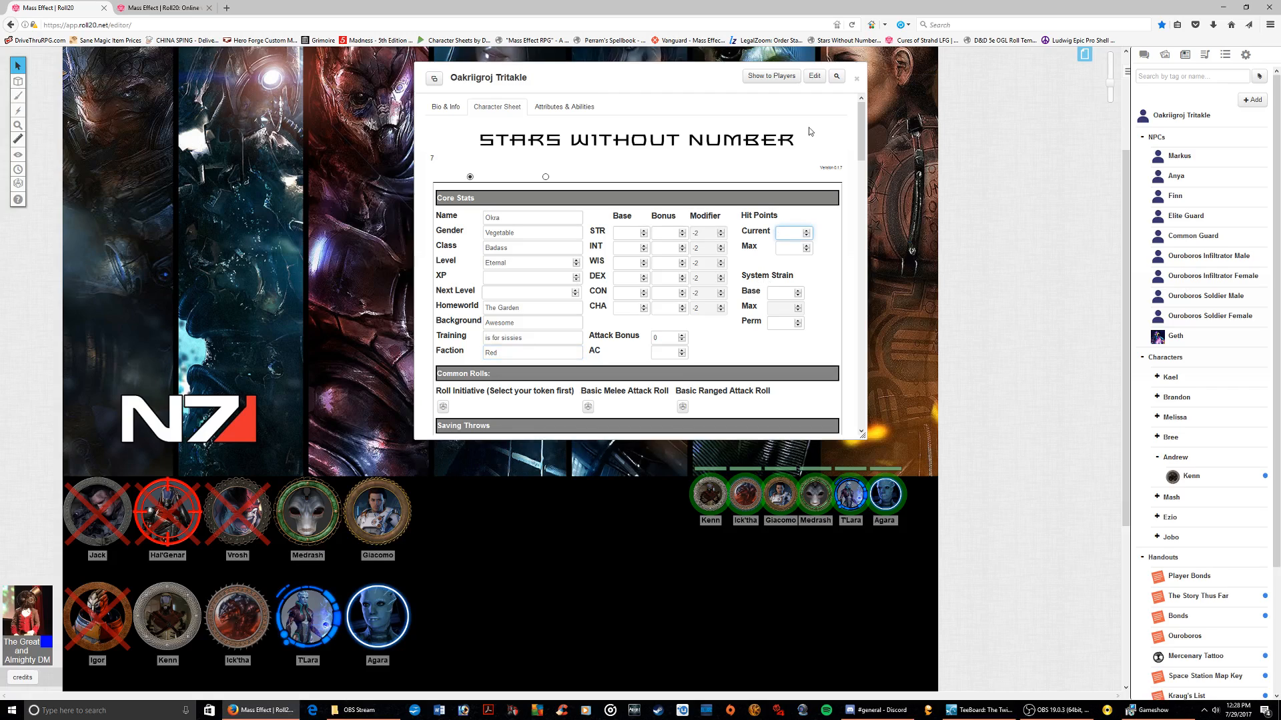
type("100")
left_click(779, 248)
type("100")
left_click(666, 351)
left_click(772, 337)
left_click_drag(661, 72, 810, 69)
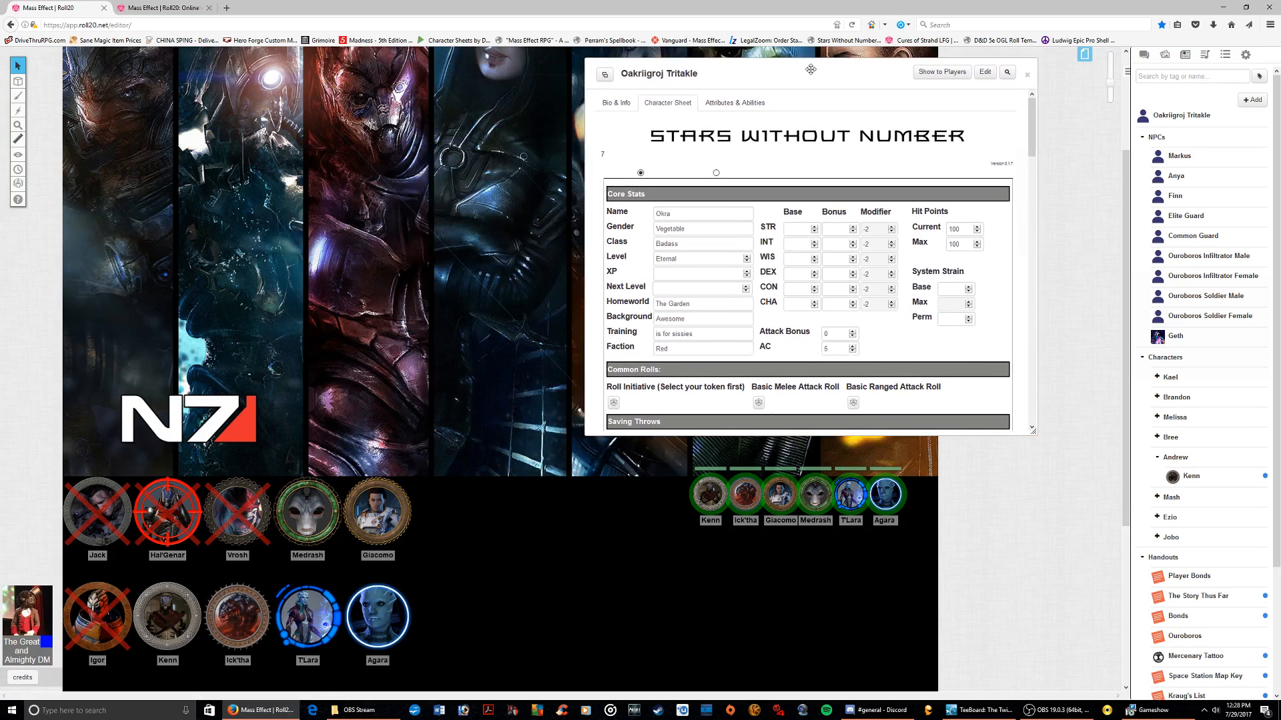
Open the art library, browse the recent uploads and place a small portrait image as a token on the tabletop
left_click(1165, 54)
mouse_move(1188, 260)
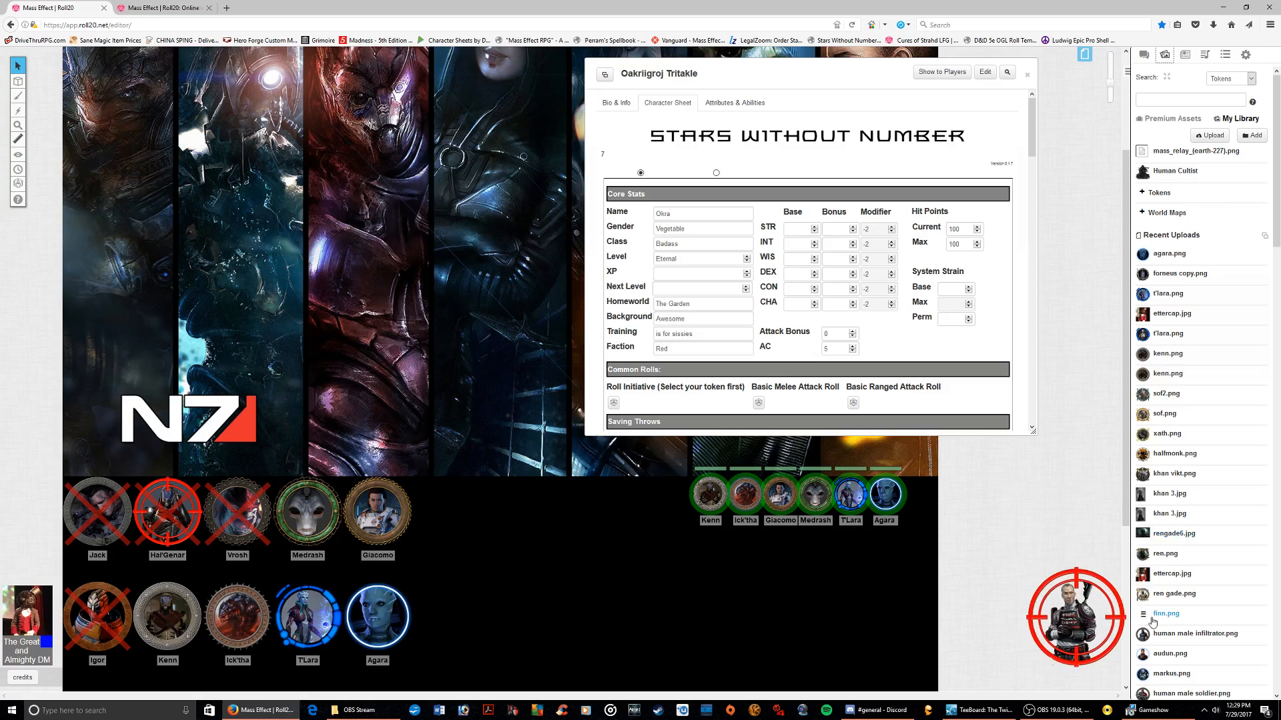
scroll(1143, 624, "down", 5)
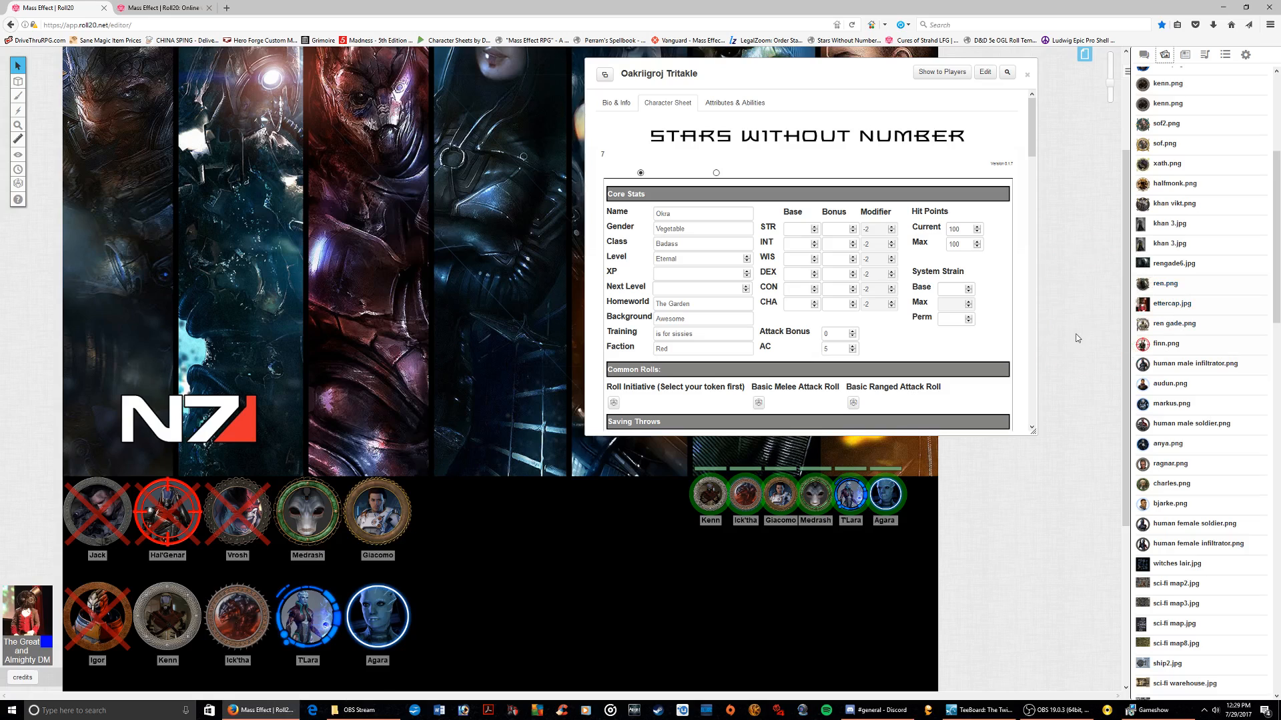
scroll(1078, 338, "up", 4)
scroll(1188, 362, "up", 3)
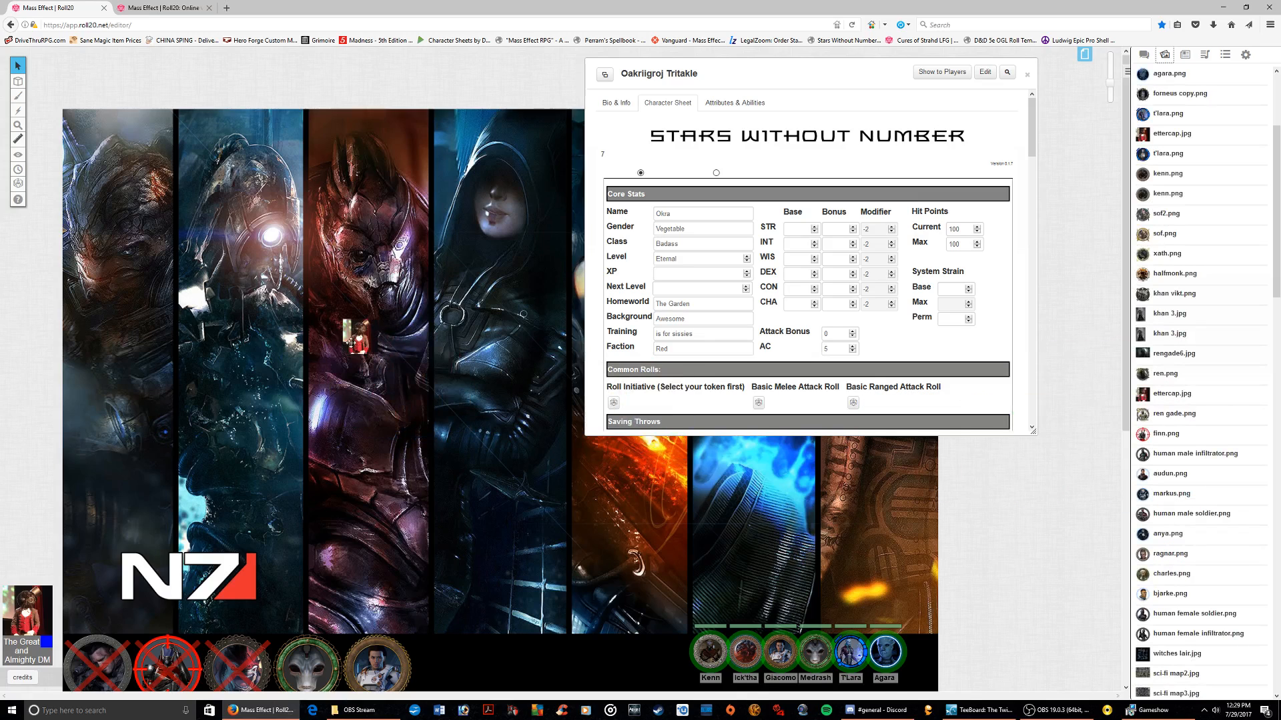
Move the portrait token onto the black area of the map, beside the row of character tokens
left_click(350, 338)
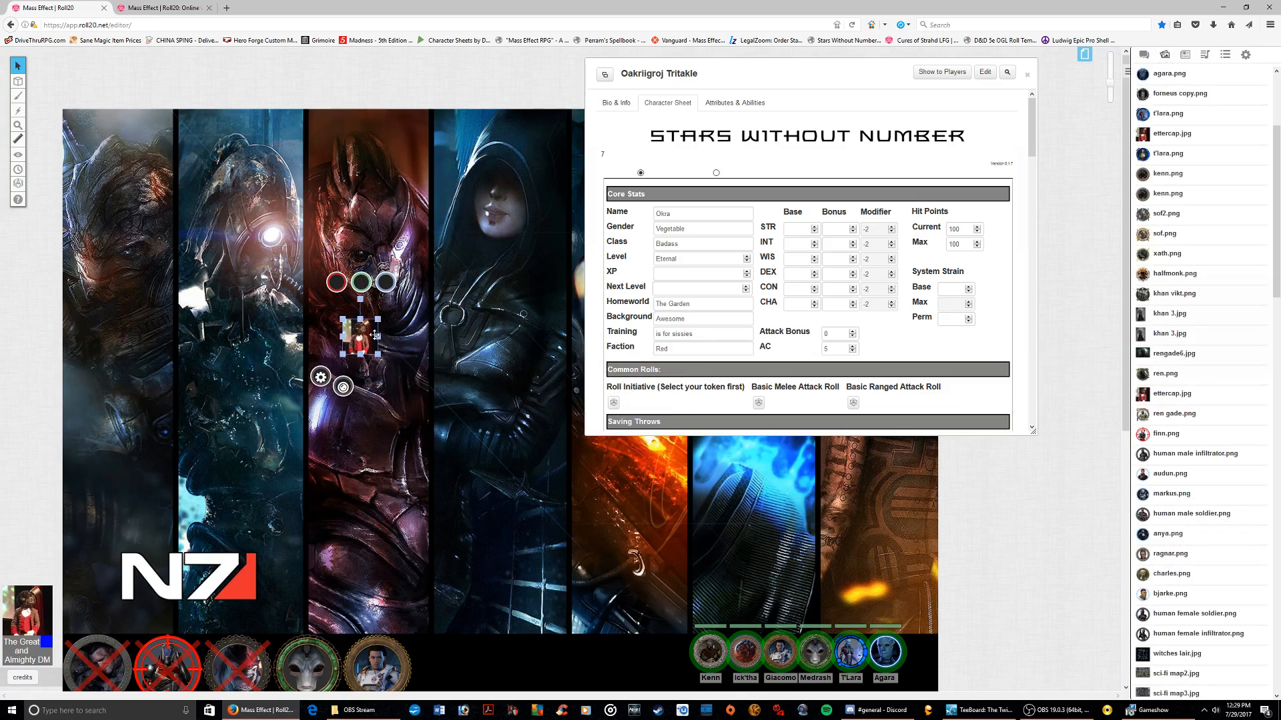
left_click_drag(359, 338, 541, 657)
scroll(475, 423, "down", 4)
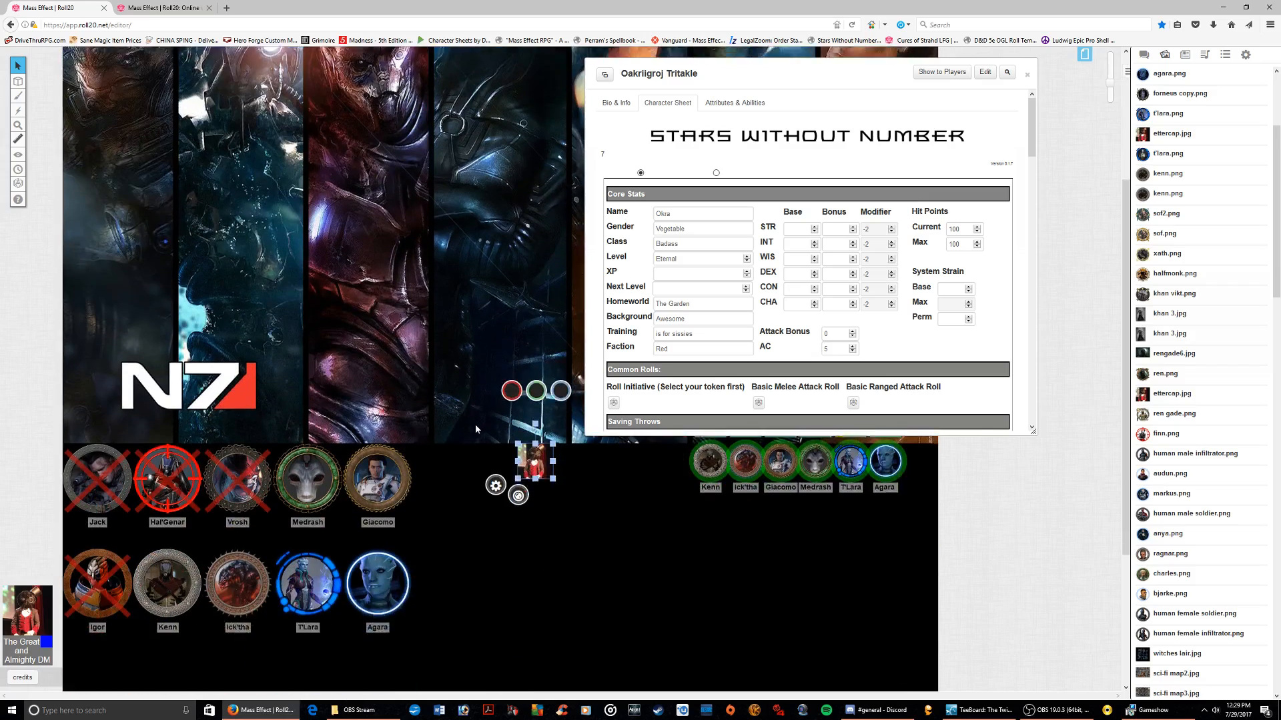
left_click_drag(539, 397, 504, 397)
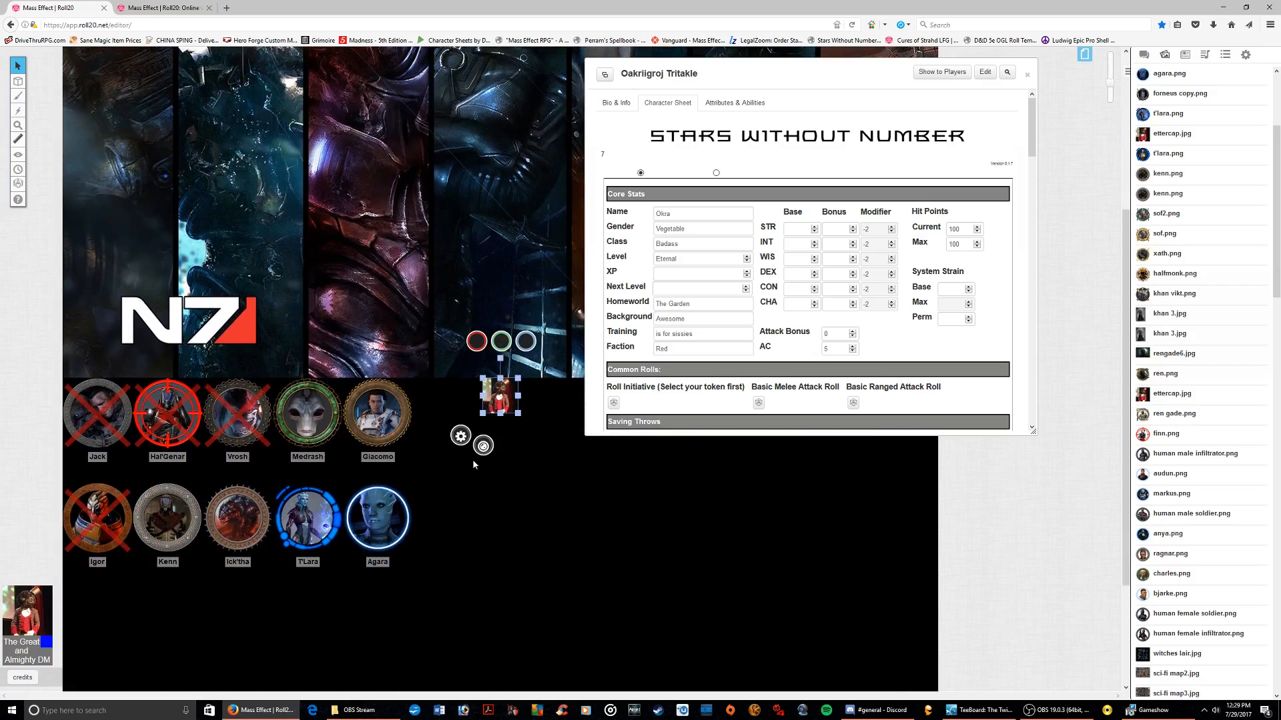
Make the portrait token represent Oakriigroj Tritakle, show its nameplate and shorten its name to Oakriigroj
left_click(461, 437)
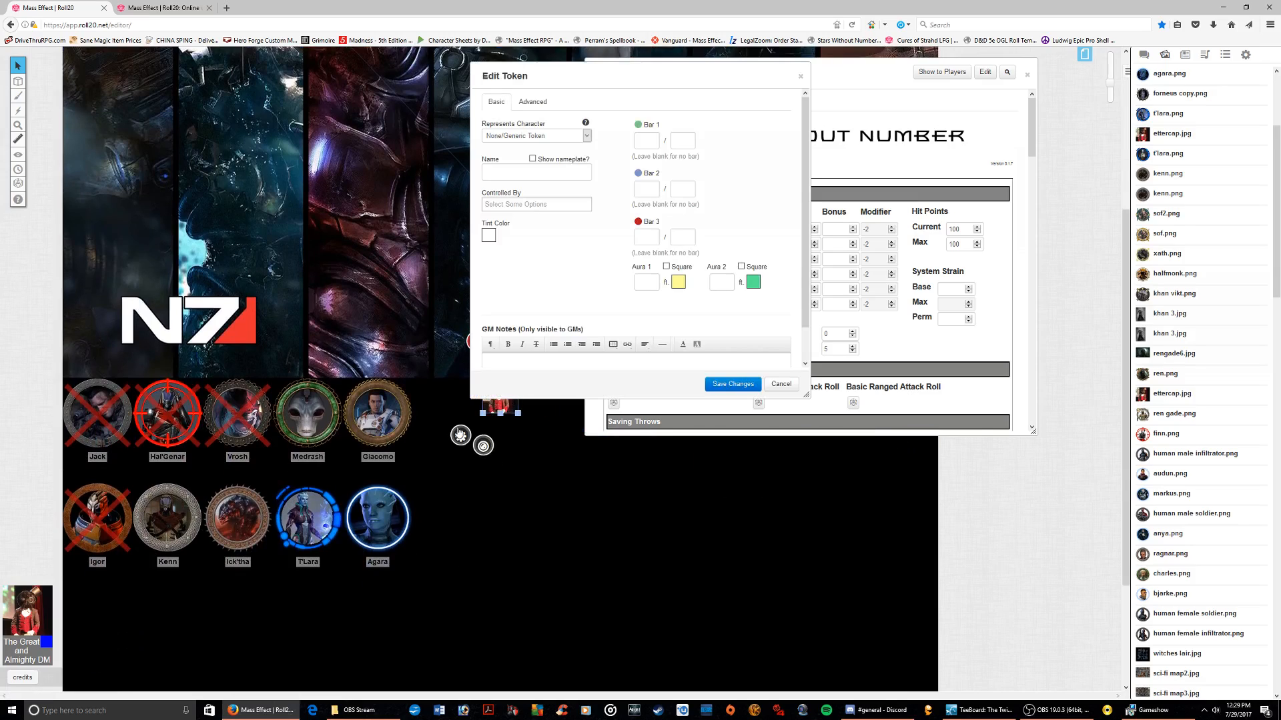
left_click(528, 137)
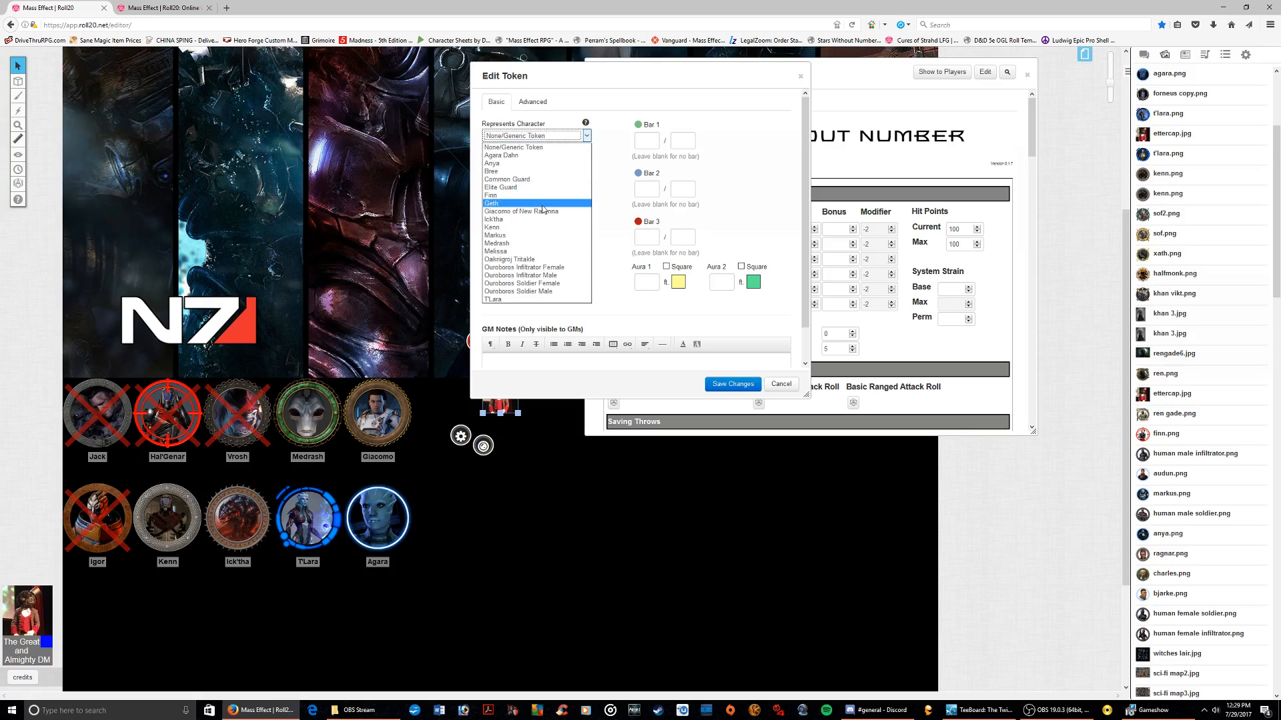
left_click(542, 260)
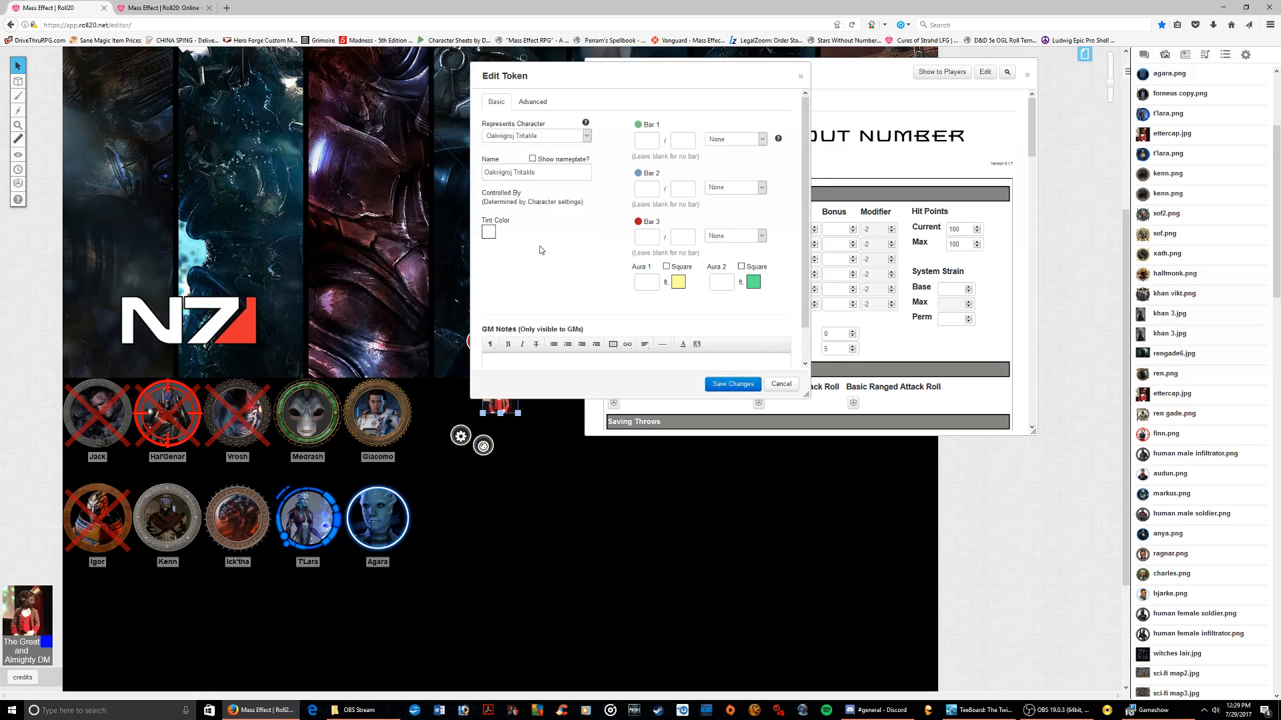
left_click(532, 159)
left_click_drag(535, 172, 511, 169)
double_click(514, 172)
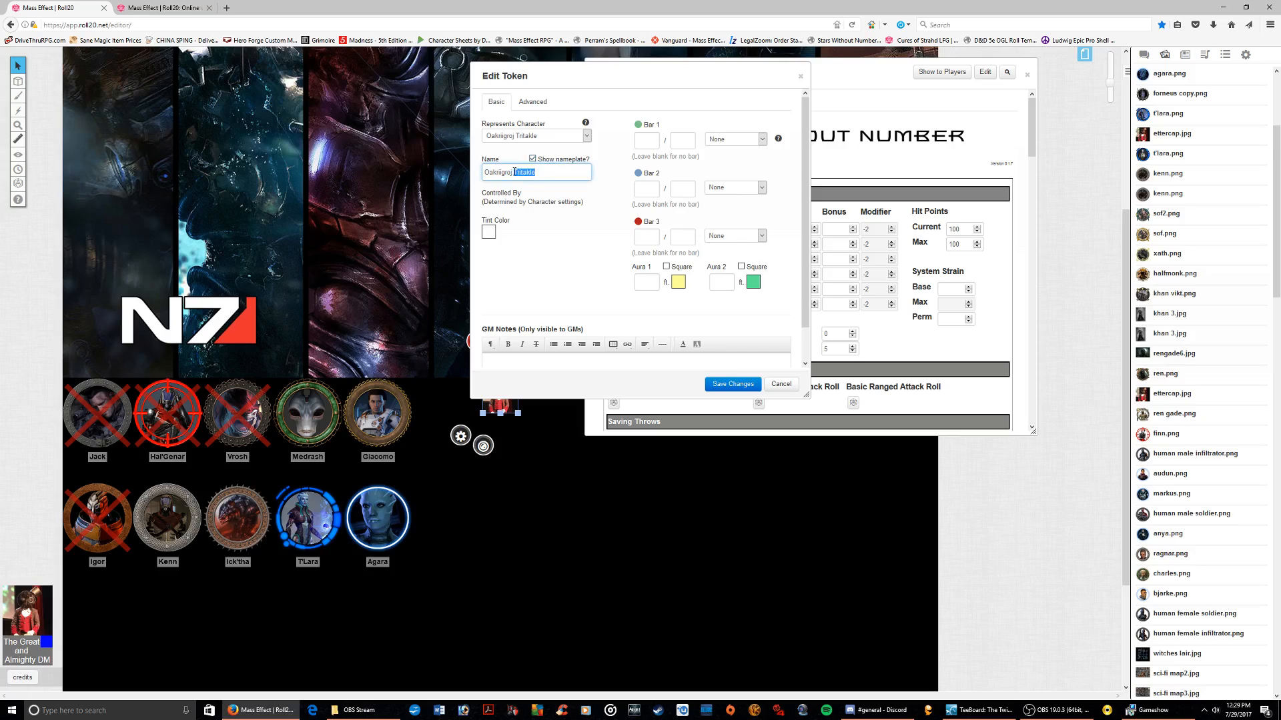
left_click_drag(514, 172, 511, 171)
key("BackSpace")
Link the portrait token's Bar 1 to the hp attribute and its Bar 3 to AC
left_click(721, 141)
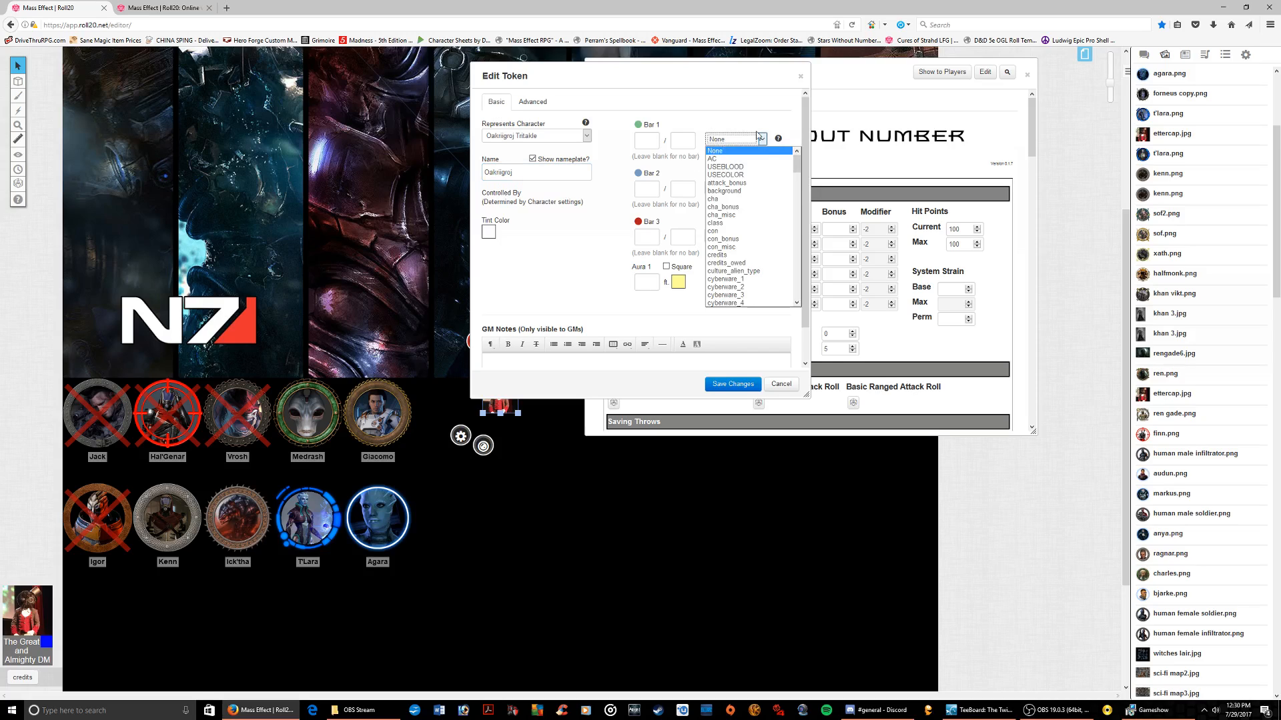
type("hp")
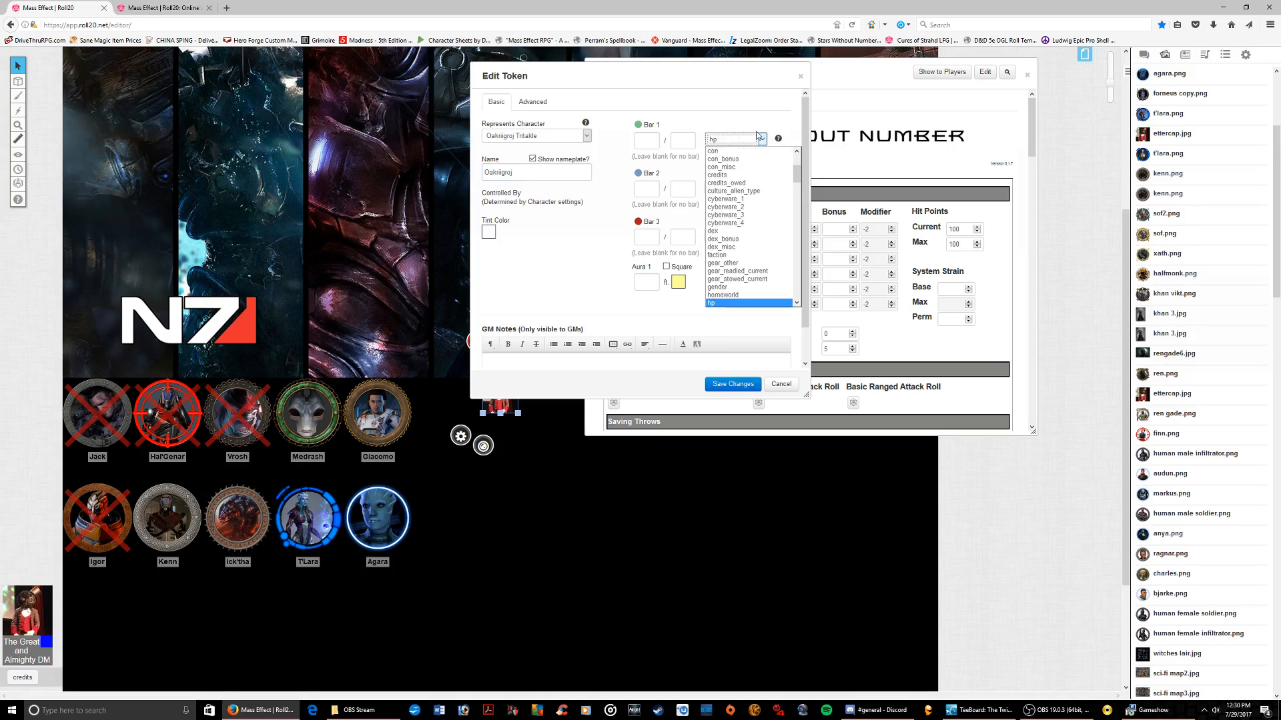
key("Return")
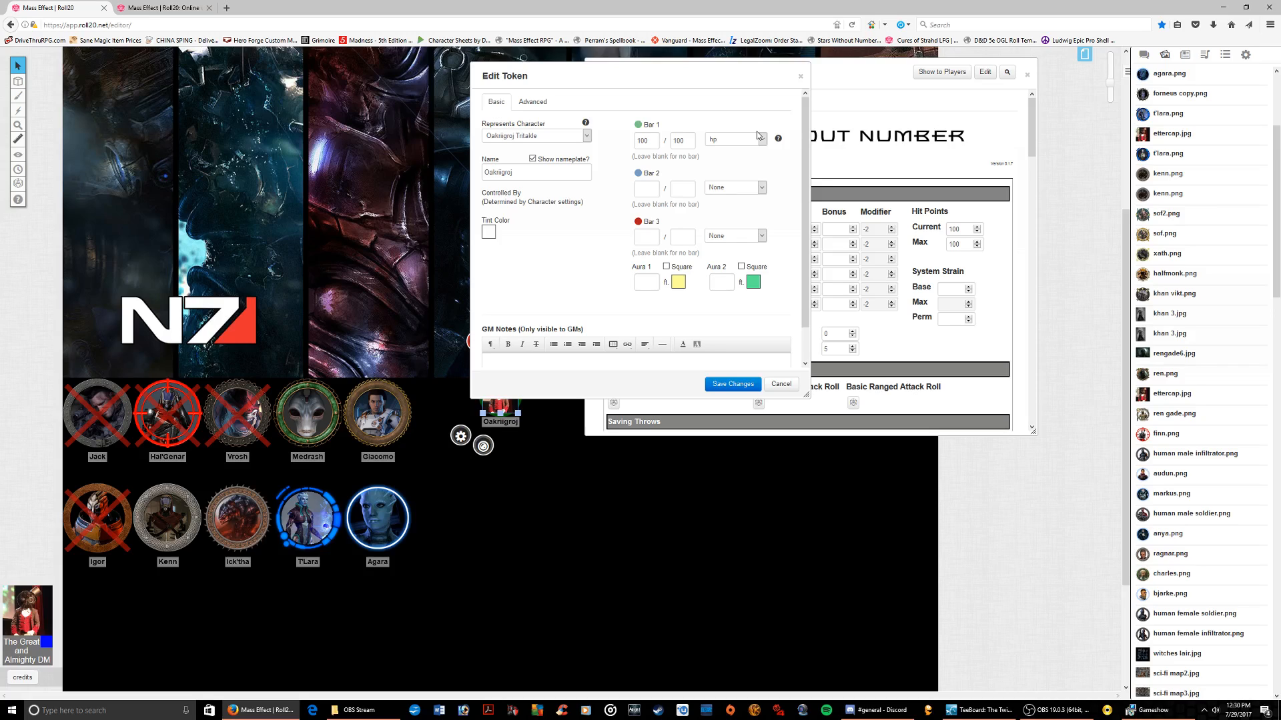
left_click(708, 238)
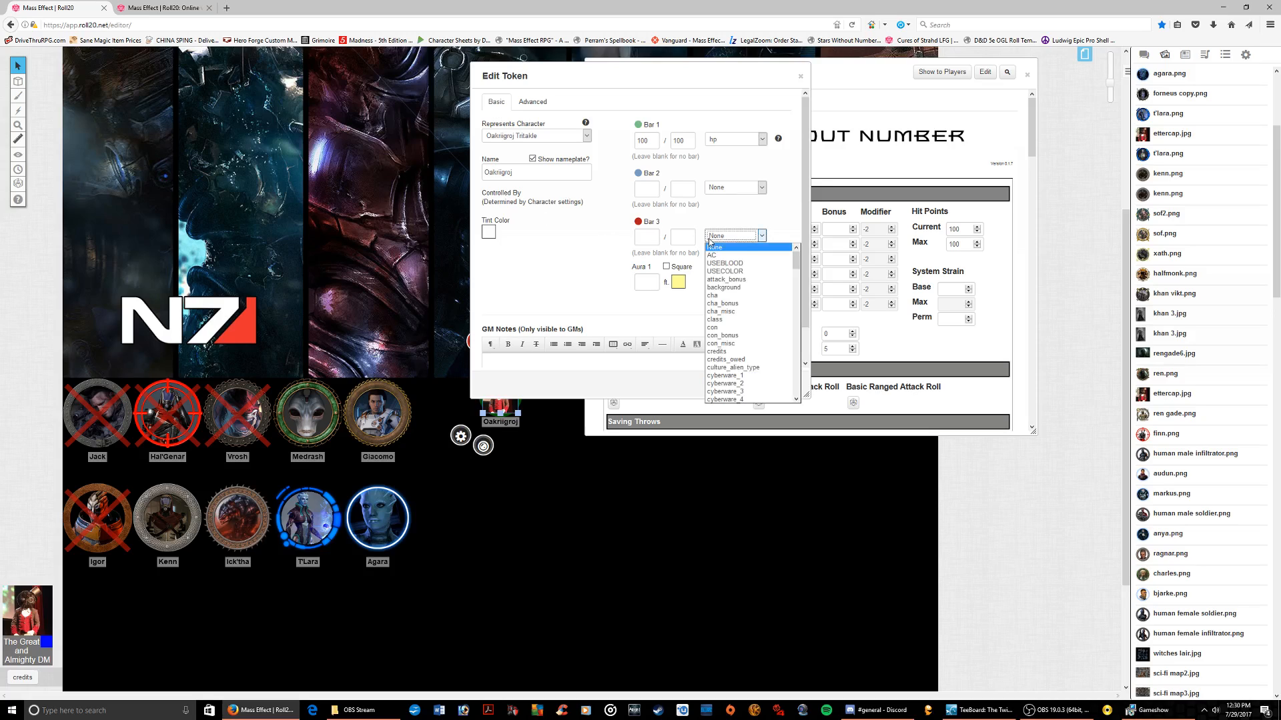
left_click(743, 256)
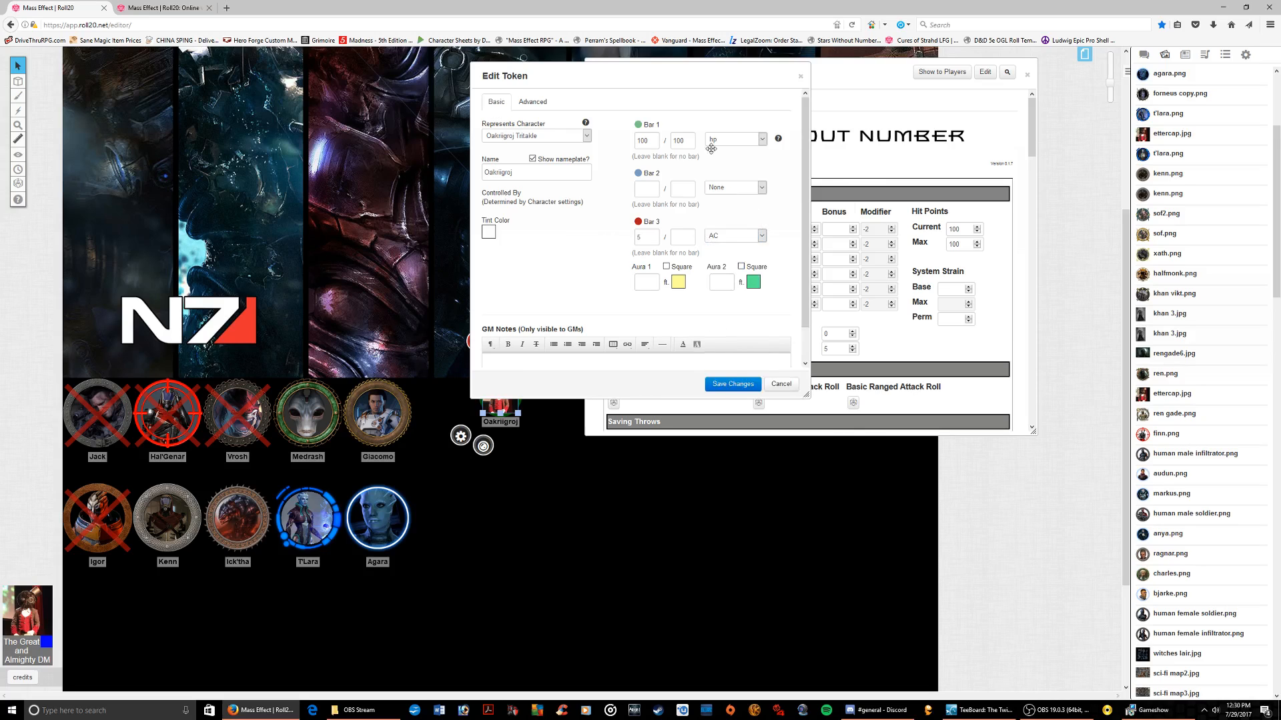
Move the token settings clear of the portrait token and examine its health aura and bars
left_click_drag(711, 148, 832, 180)
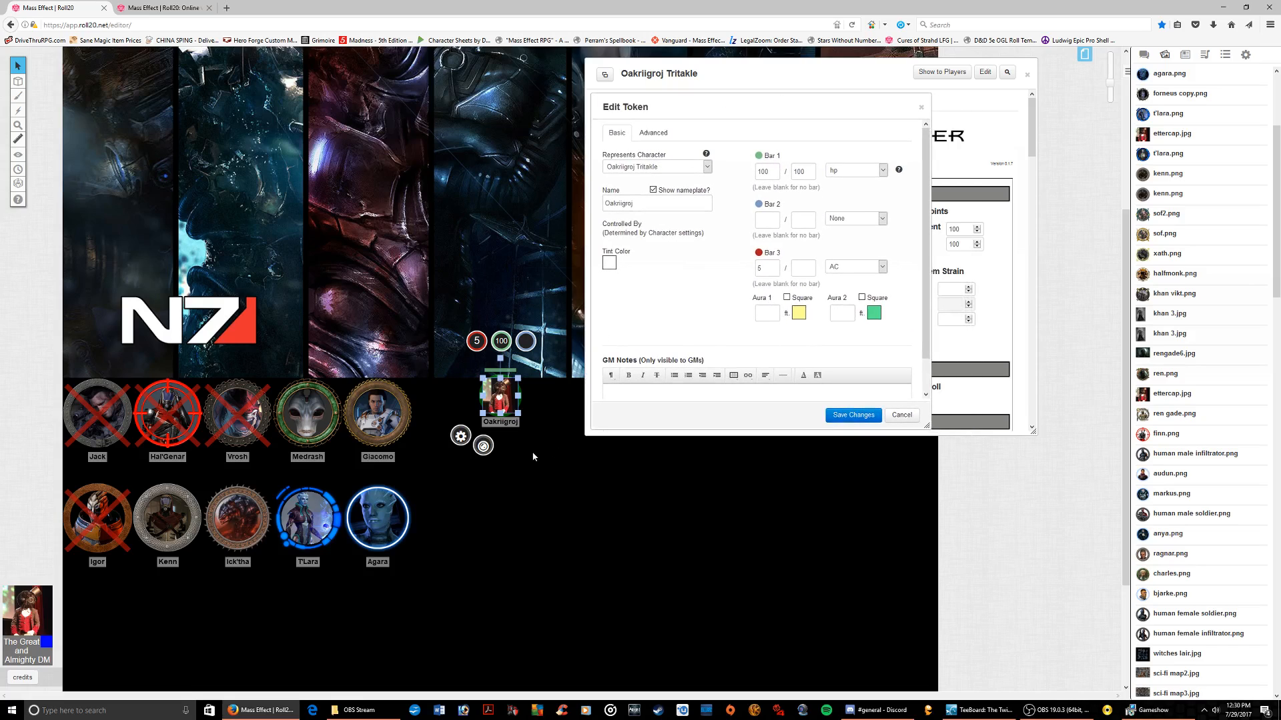
left_click(535, 413)
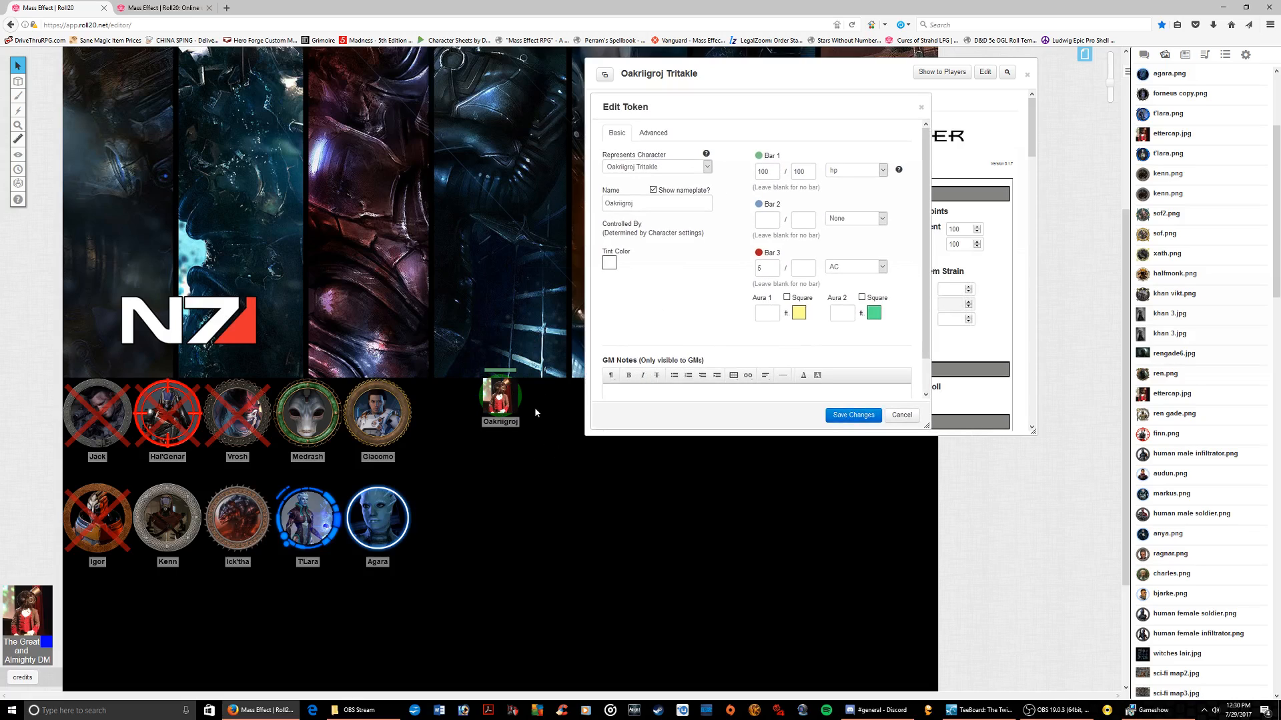
left_click_drag(517, 404, 505, 380)
left_click(547, 525)
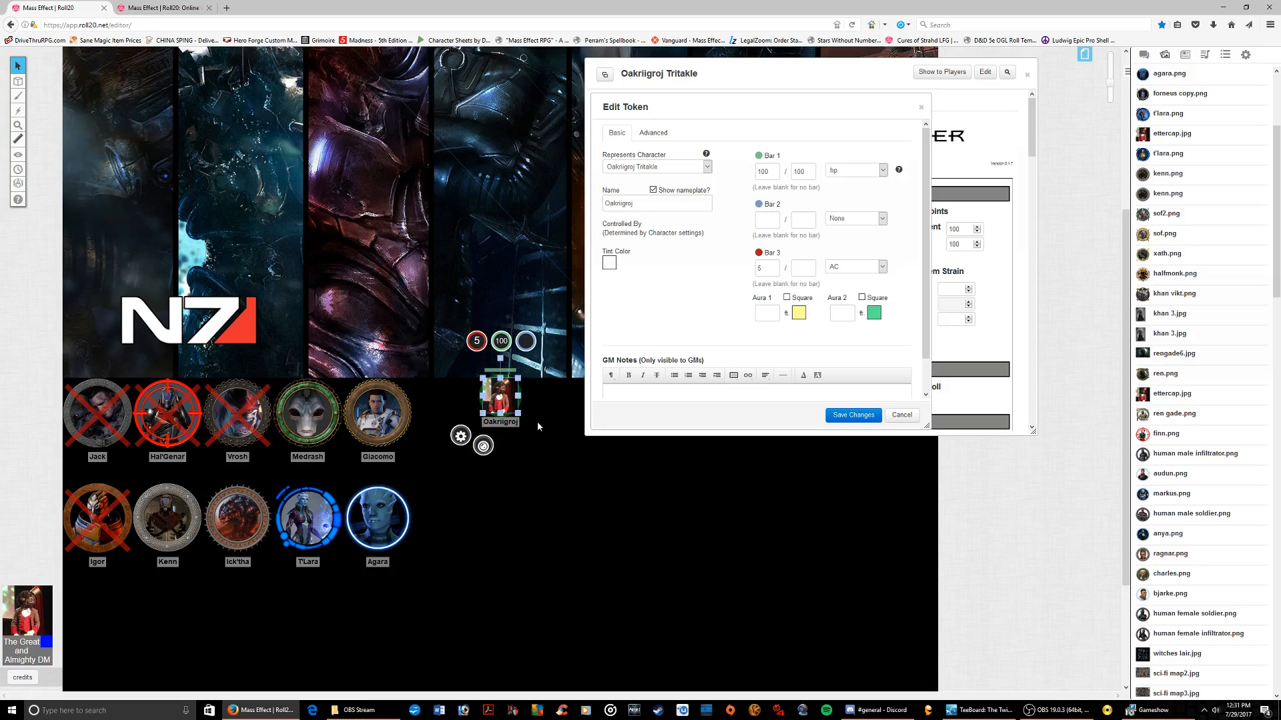
left_click(502, 425)
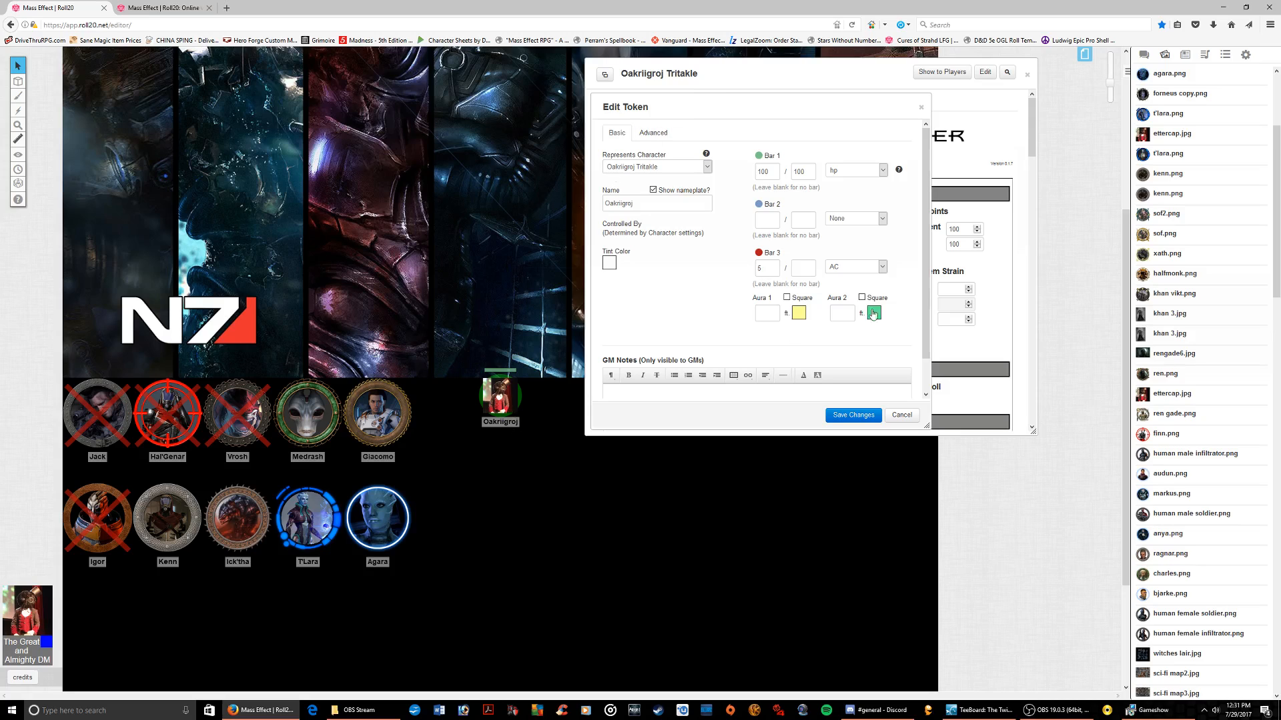
Place ren gade.png as a token just below the portrait token and delete the portrait token
left_click_drag(1167, 414, 499, 465)
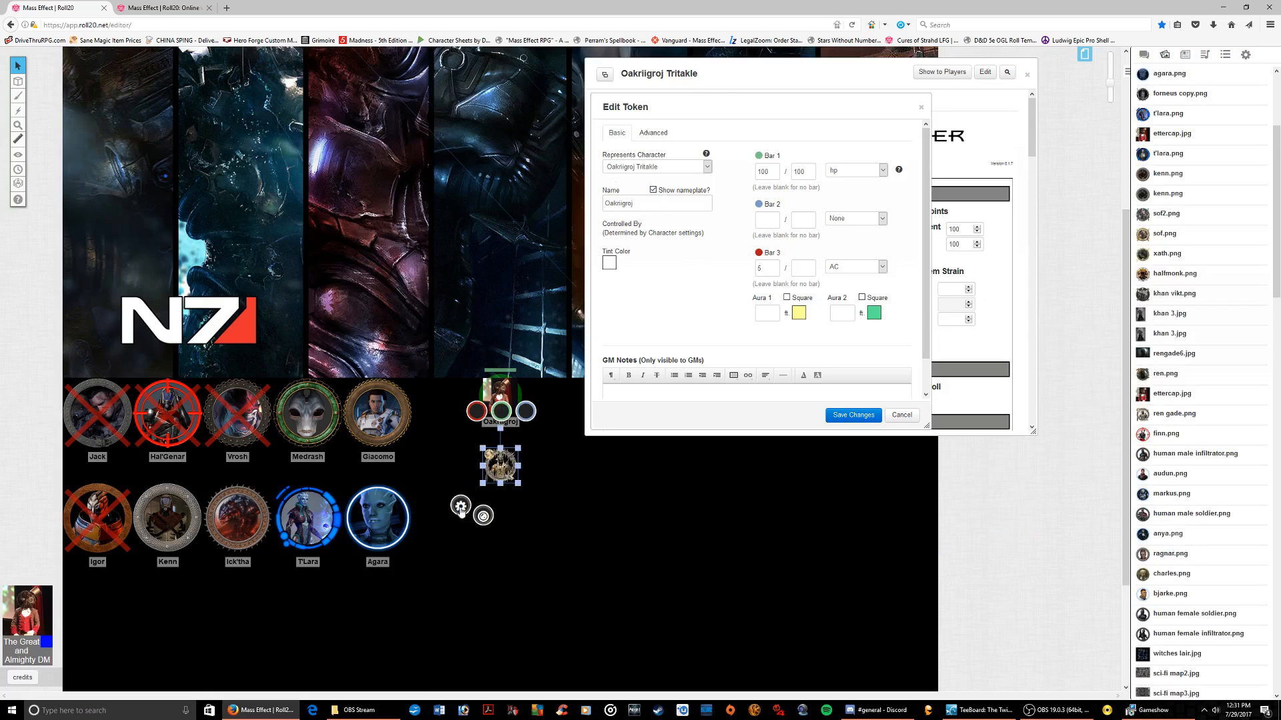
right_click(487, 394)
mouse_move(508, 369)
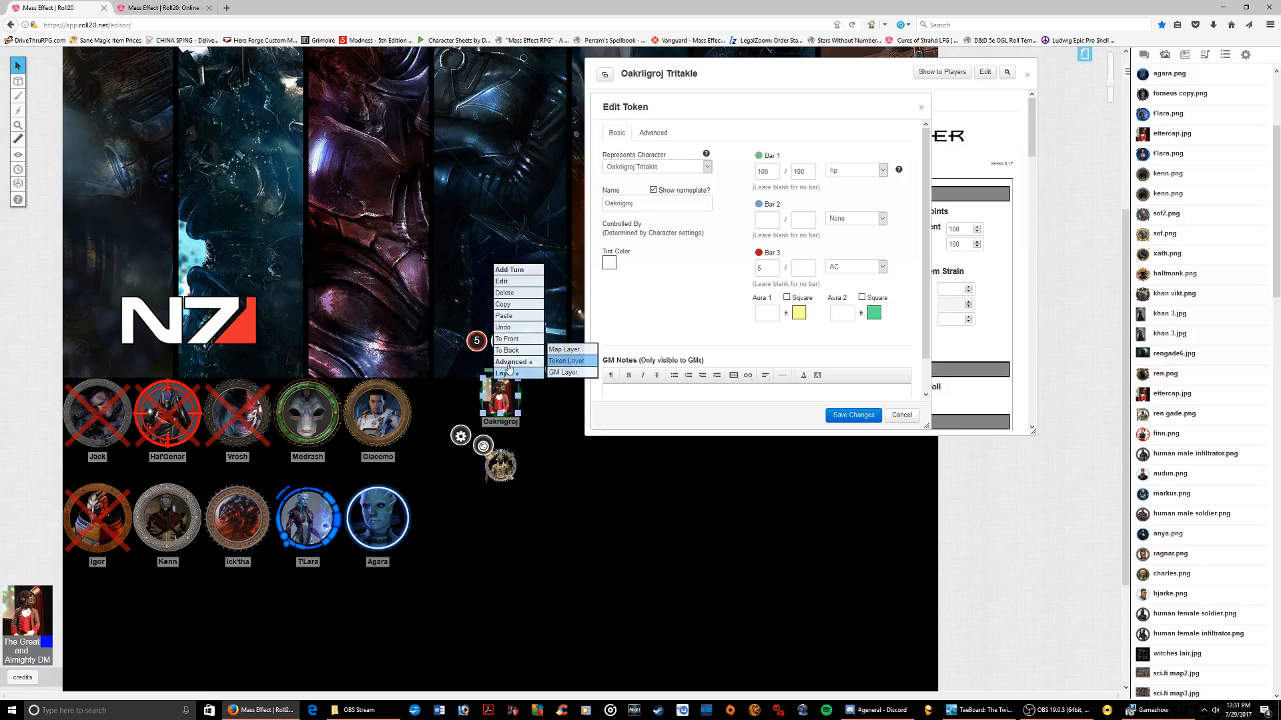
left_click(514, 294)
Make the new token represent Oakriigroj Tritakle, show its nameplate and shorten its name to Oakriigroj
left_click(490, 469)
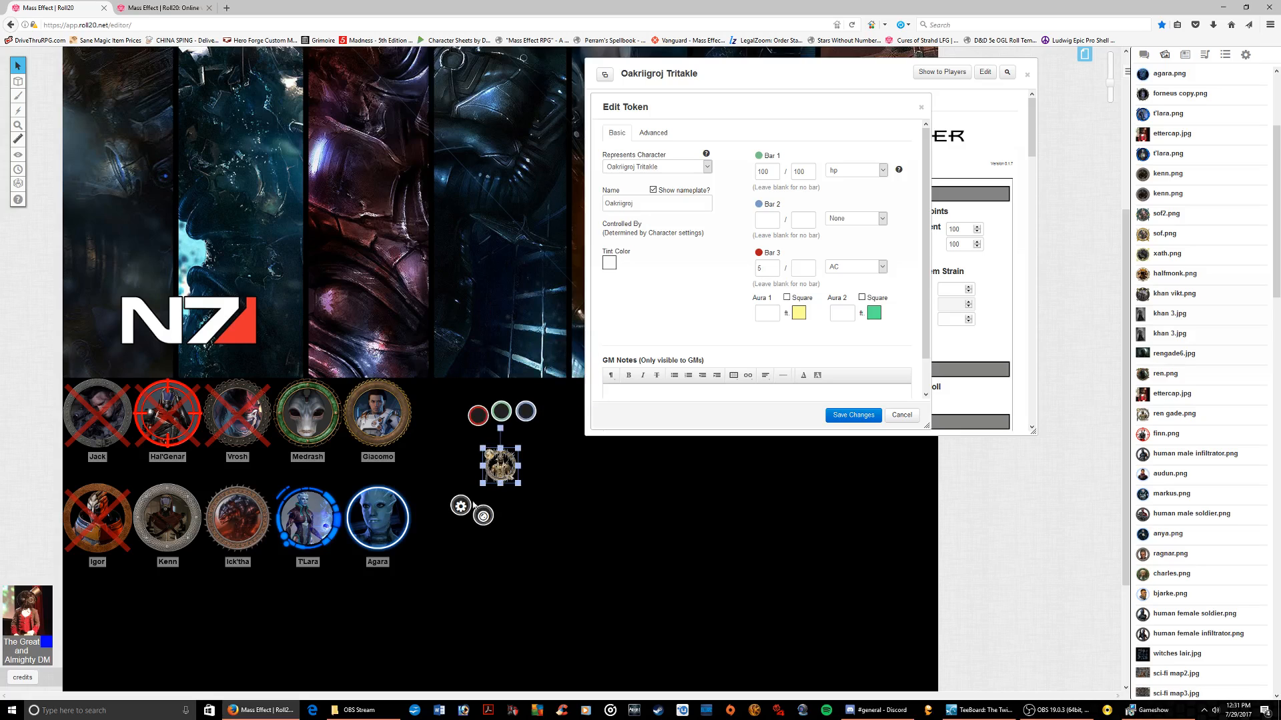
left_click(461, 508)
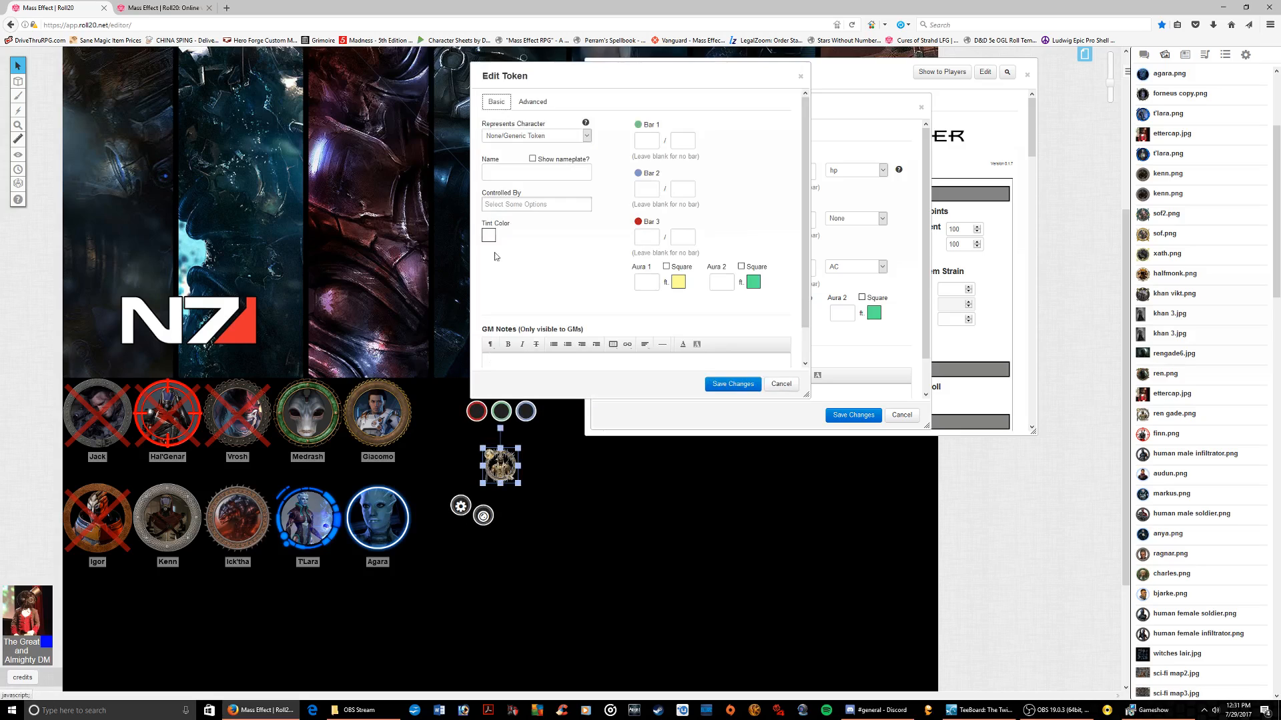
left_click(527, 136)
left_click(540, 260)
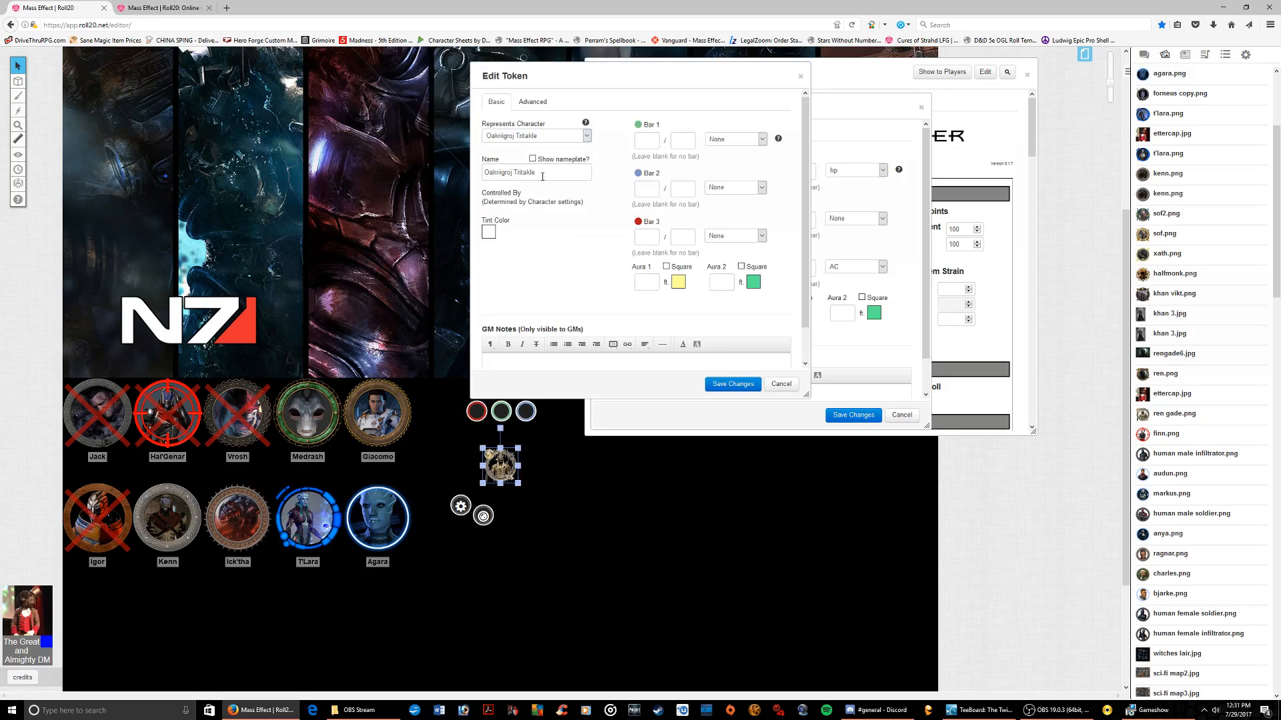
left_click_drag(536, 173, 515, 176)
key("BackSpace")
Link the new token's Bar 1 to hp and Bar 3 to AC, save it and discard the deleted token's settings
left_click(748, 141)
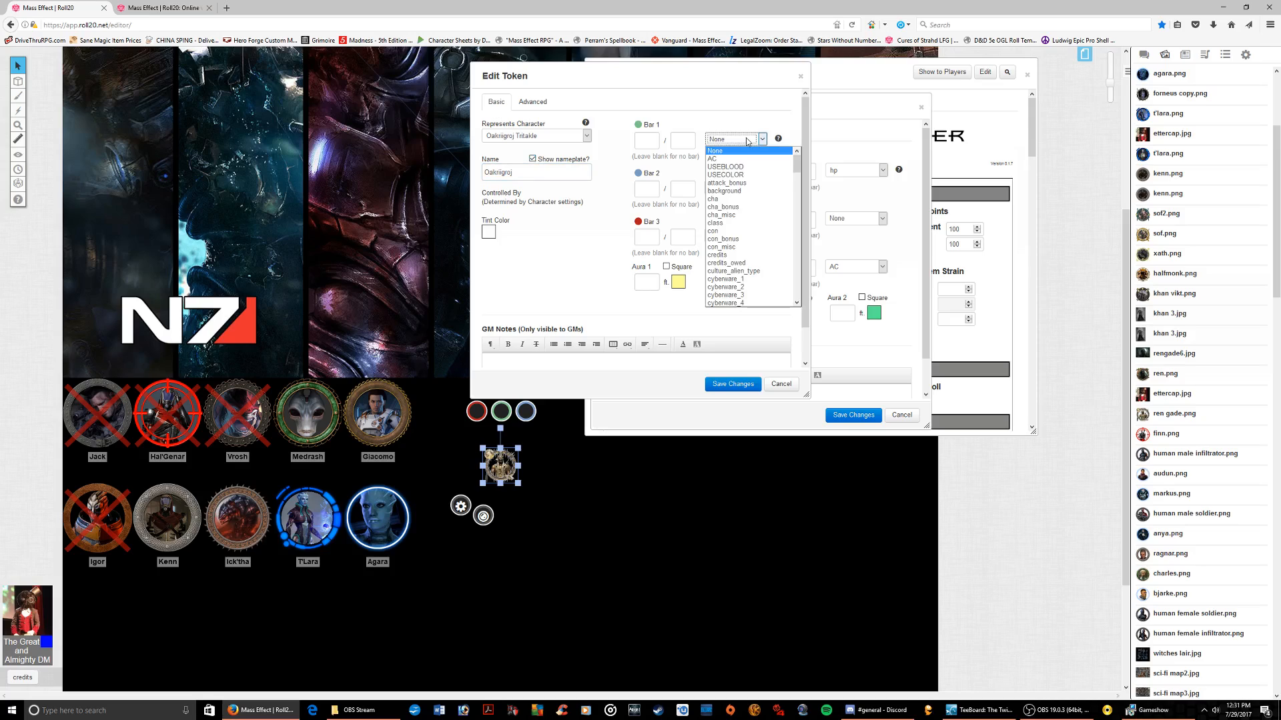
scroll(727, 213, "down", 5)
left_click(719, 261)
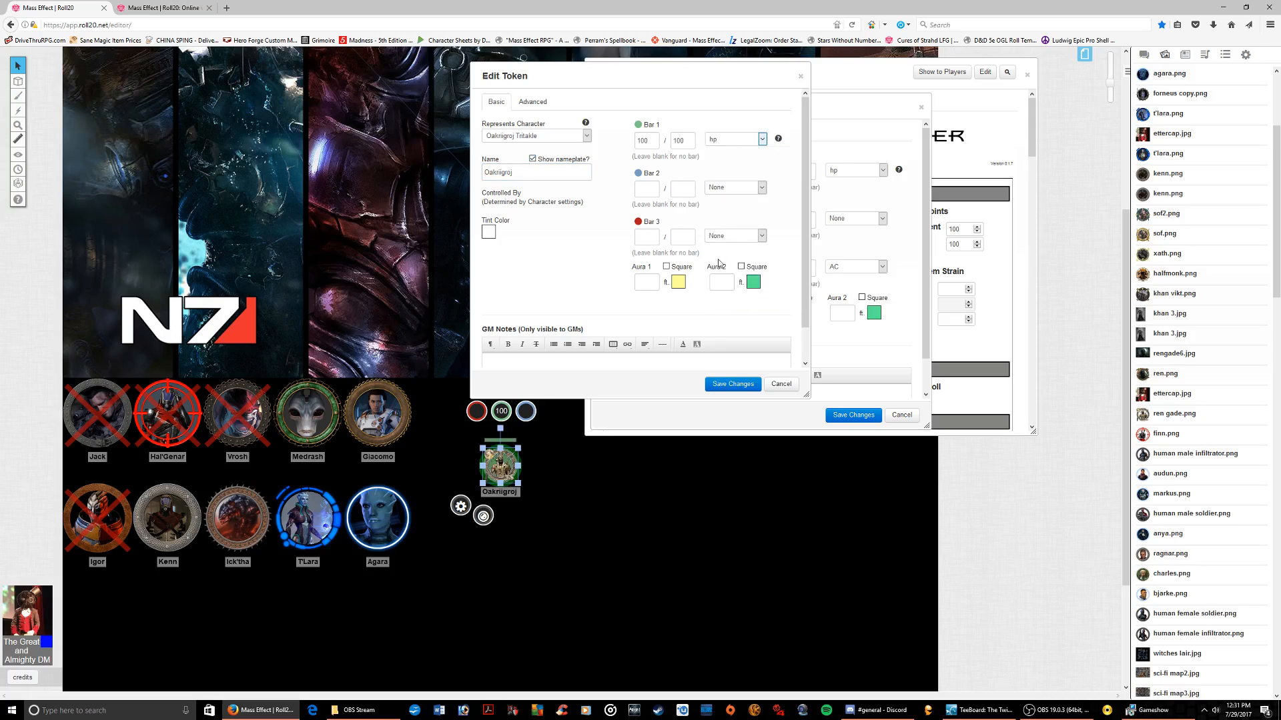
left_click(736, 237)
left_click(739, 255)
left_click(677, 354)
left_click(722, 387)
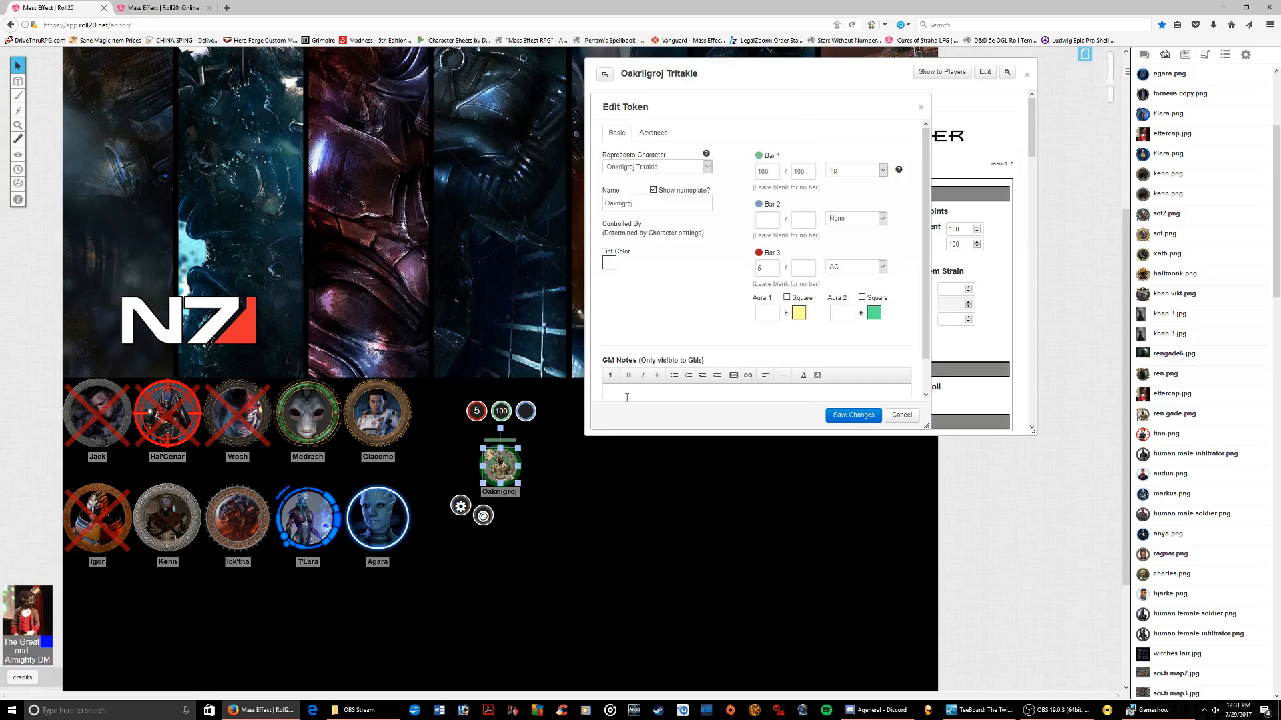
left_click(902, 414)
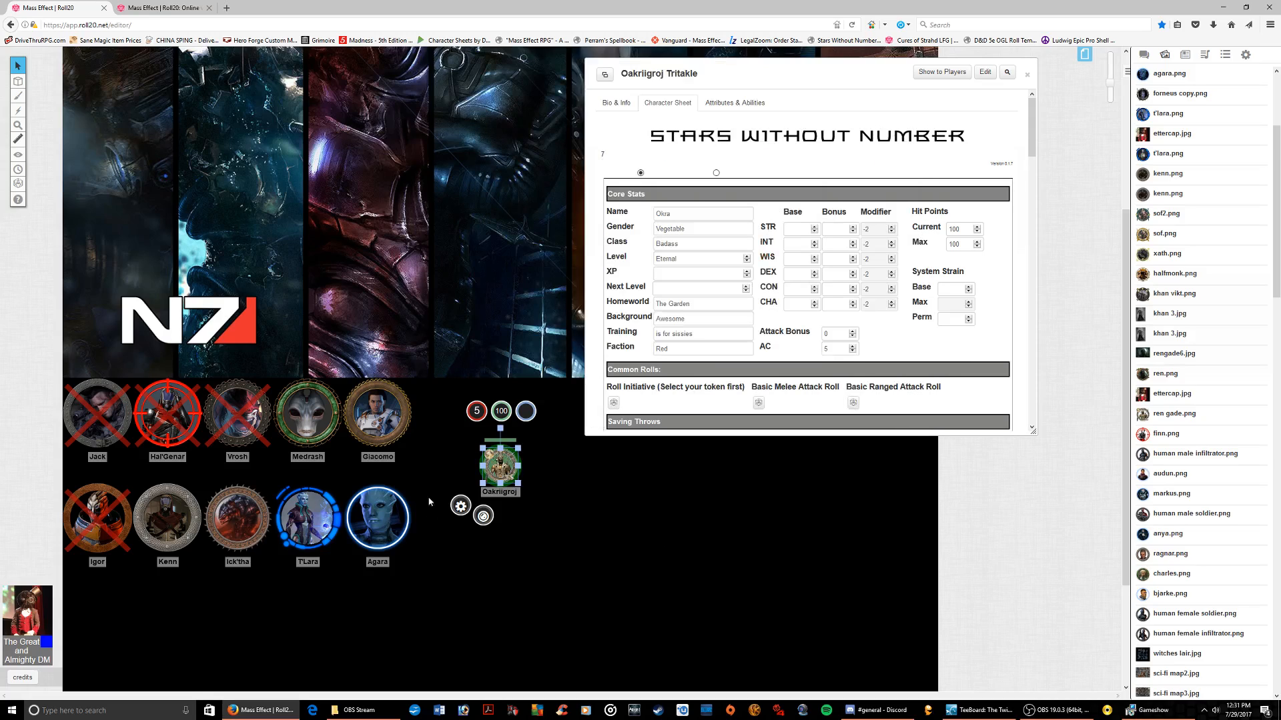
Examine the health aura around the round token on the tabletop
left_click(547, 481)
left_click(494, 465)
left_click(621, 584)
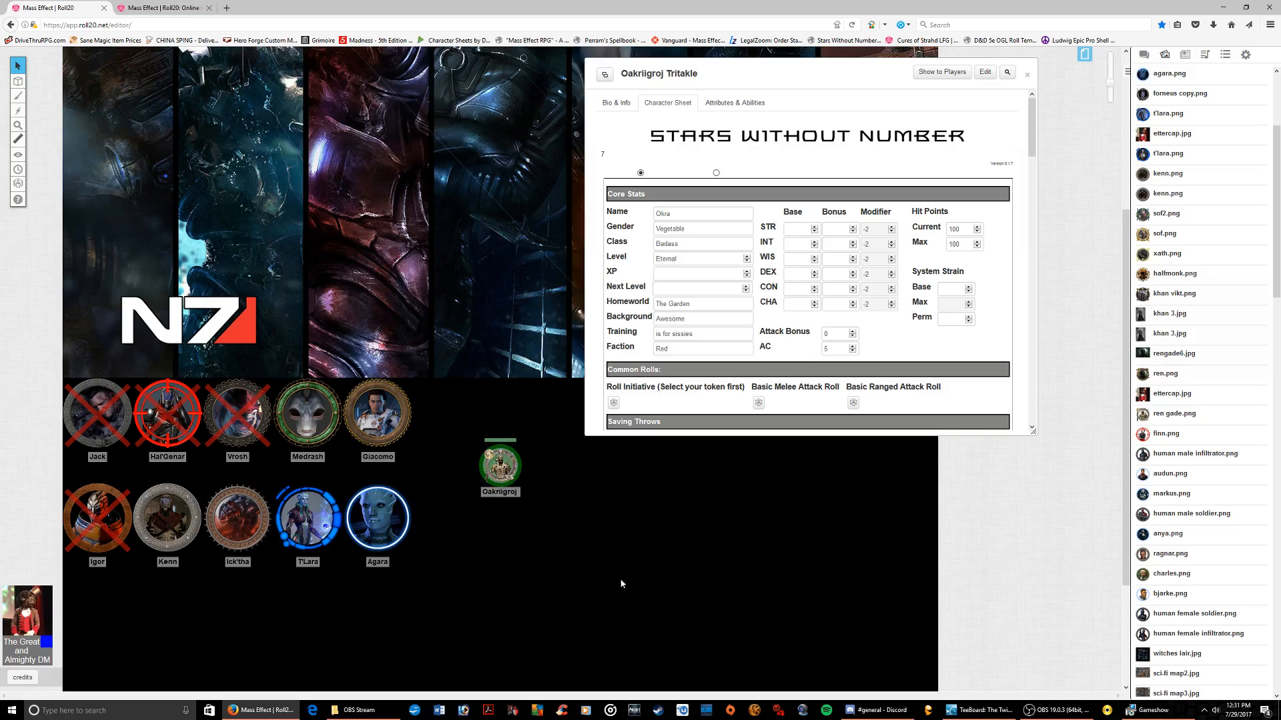
Set the round token as the default token of Oakriigroj Tritakle, save the character and reselect the token
left_click(494, 472)
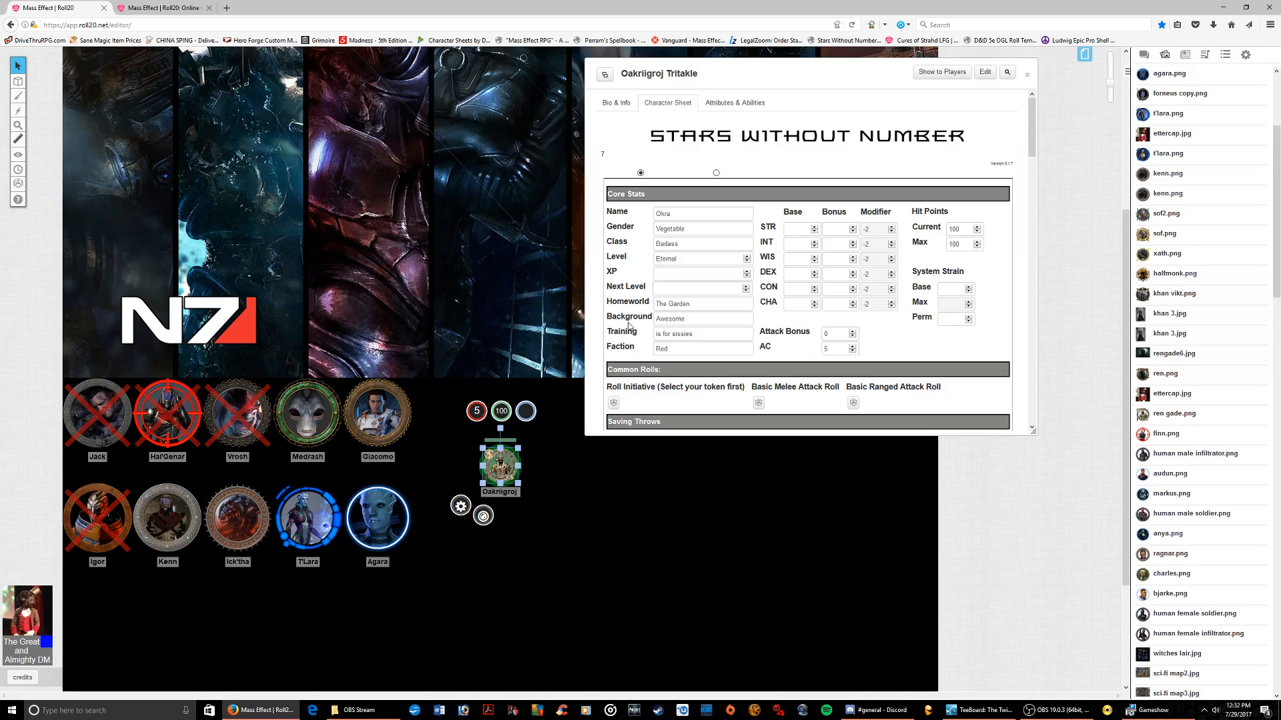
left_click(985, 73)
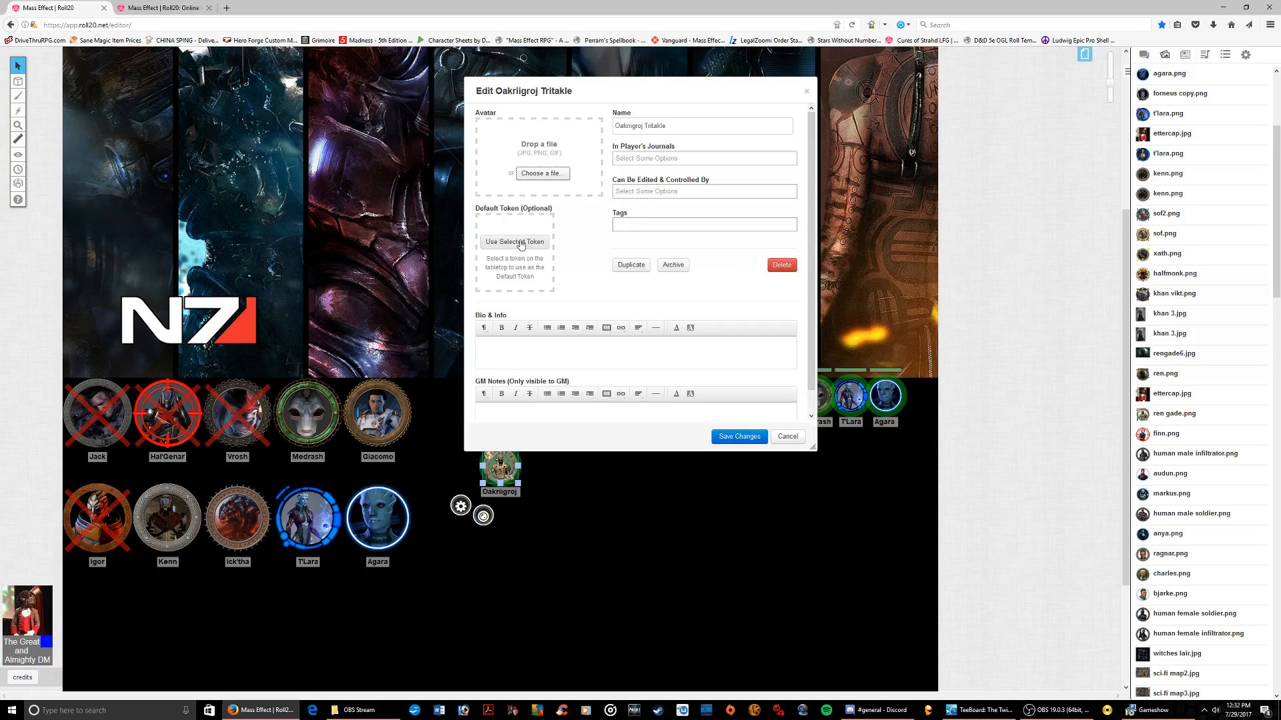
left_click(453, 423)
left_click(502, 471)
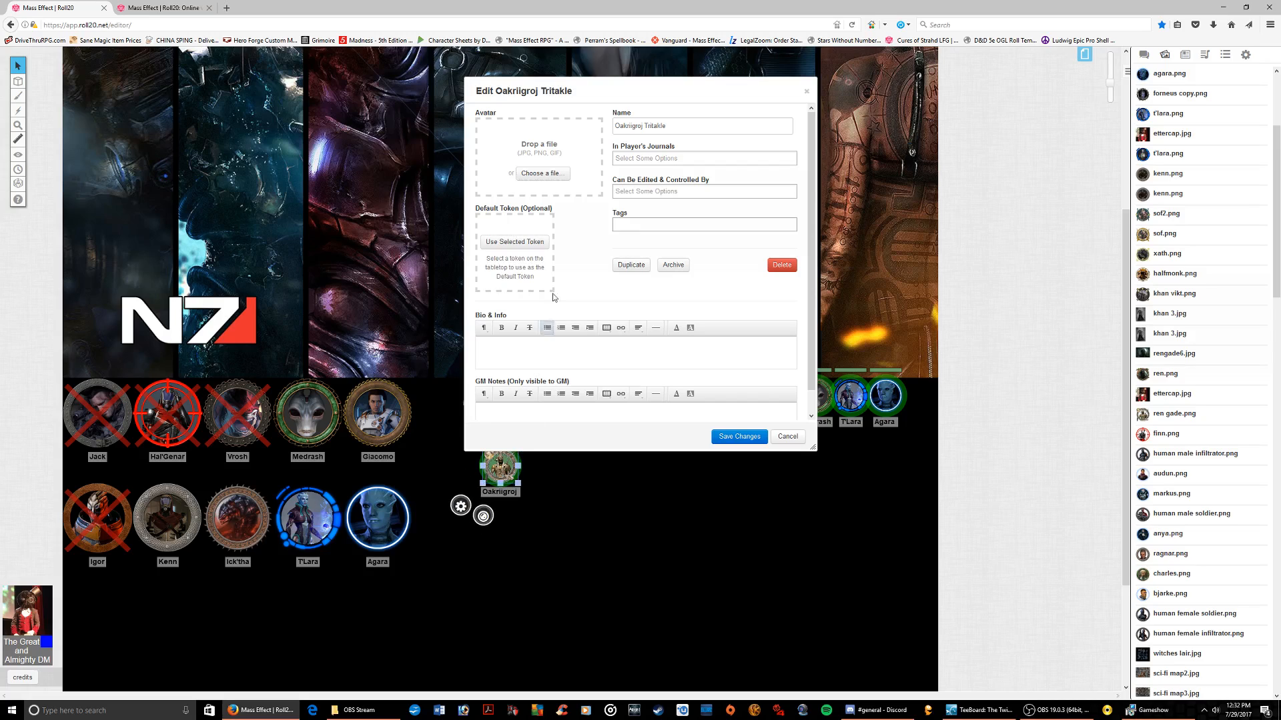
left_click(527, 242)
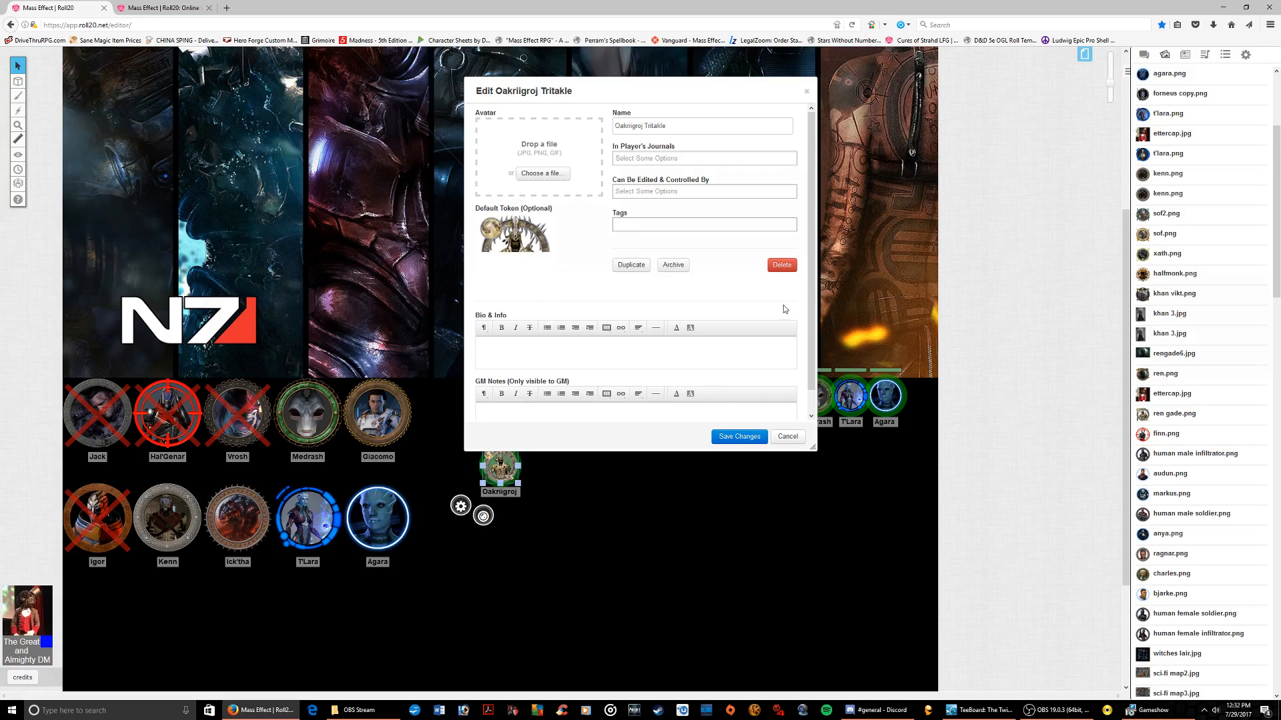
left_click(725, 437)
left_click(641, 493)
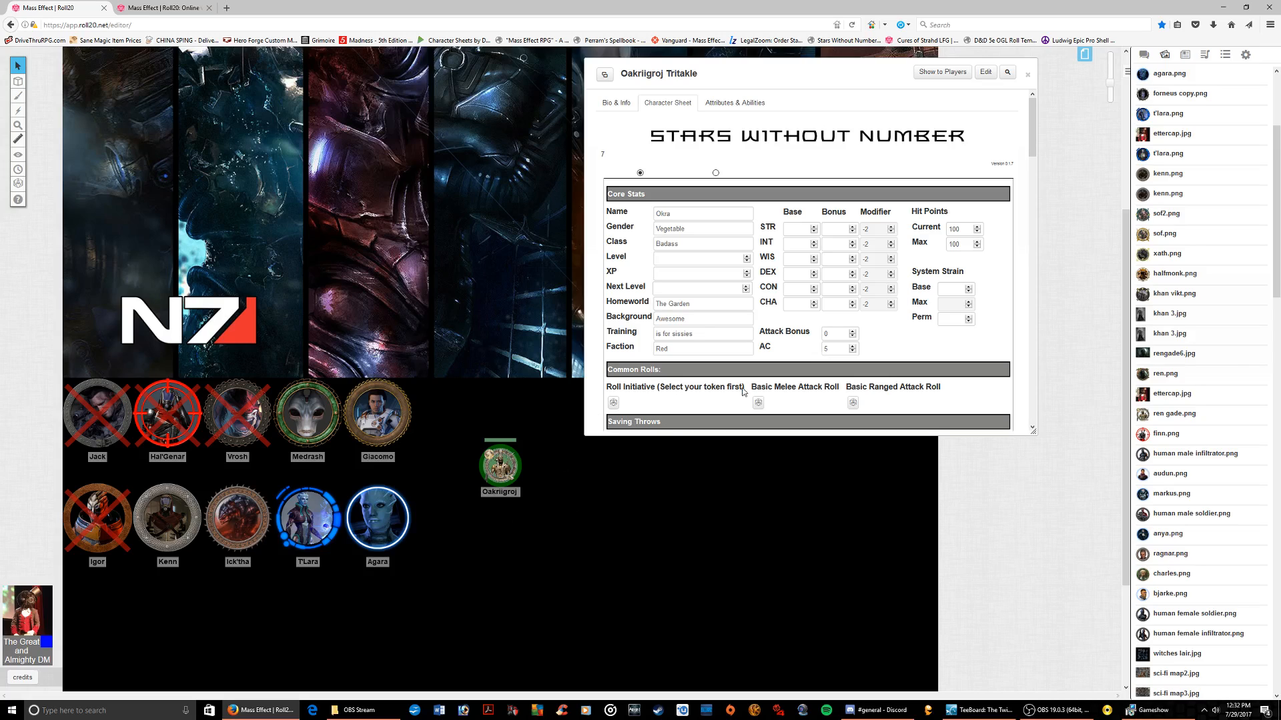
left_click(505, 472)
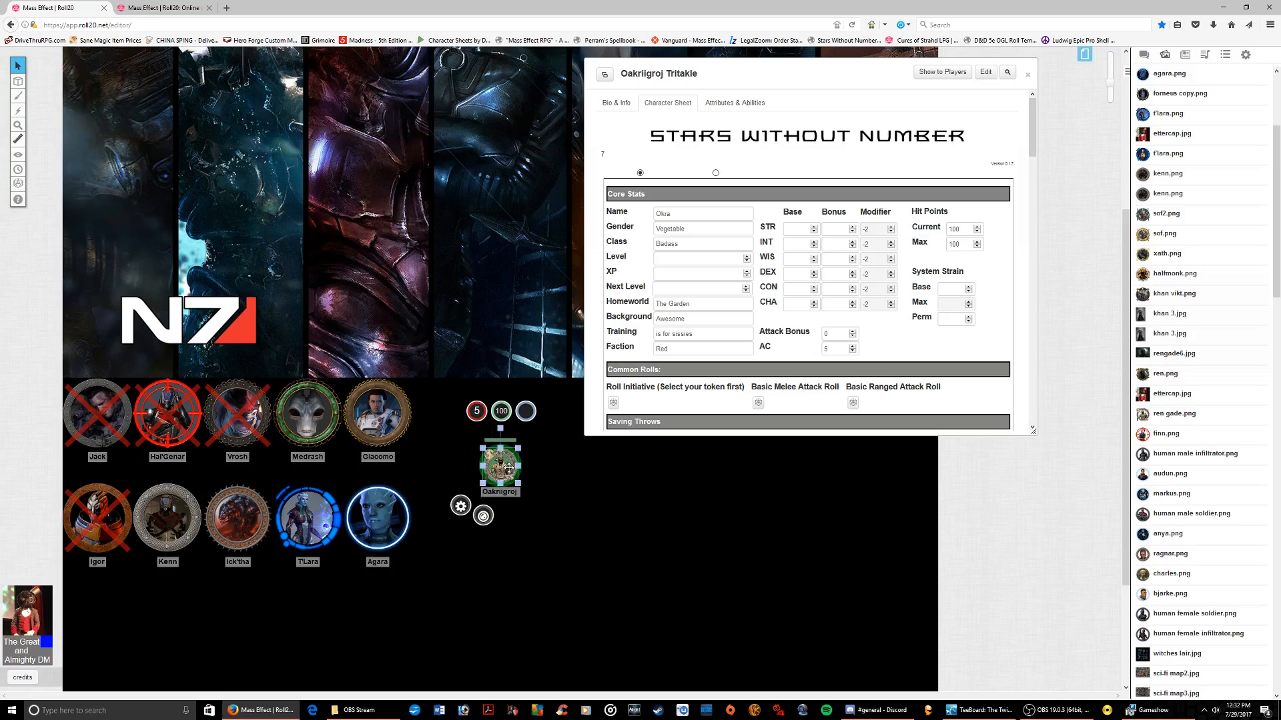
Subtract 50 from Oakriigroj's hit points through the selected token's hp bar
left_click(501, 411)
type("-50")
key("Return")
Set the current Hit Points on Oakriigroj Tritakle's character sheet to 100 and deselect the token
double_click(964, 229)
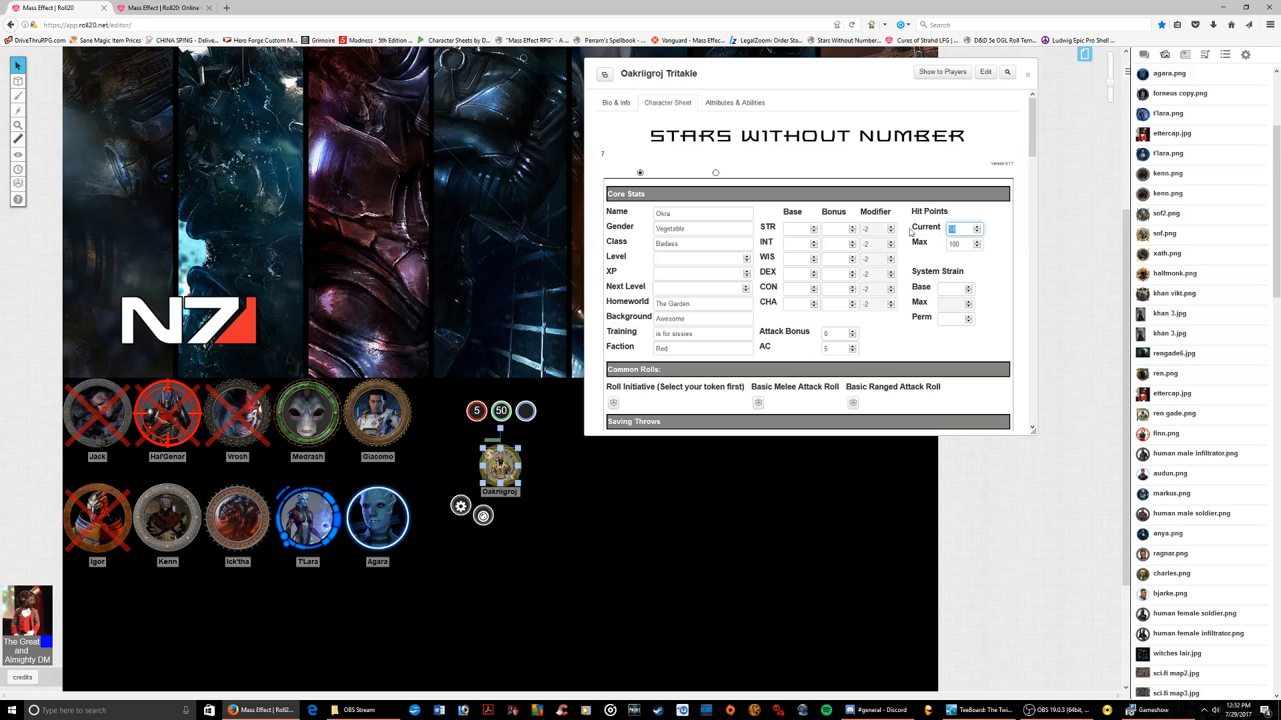
type("100")
key("Return")
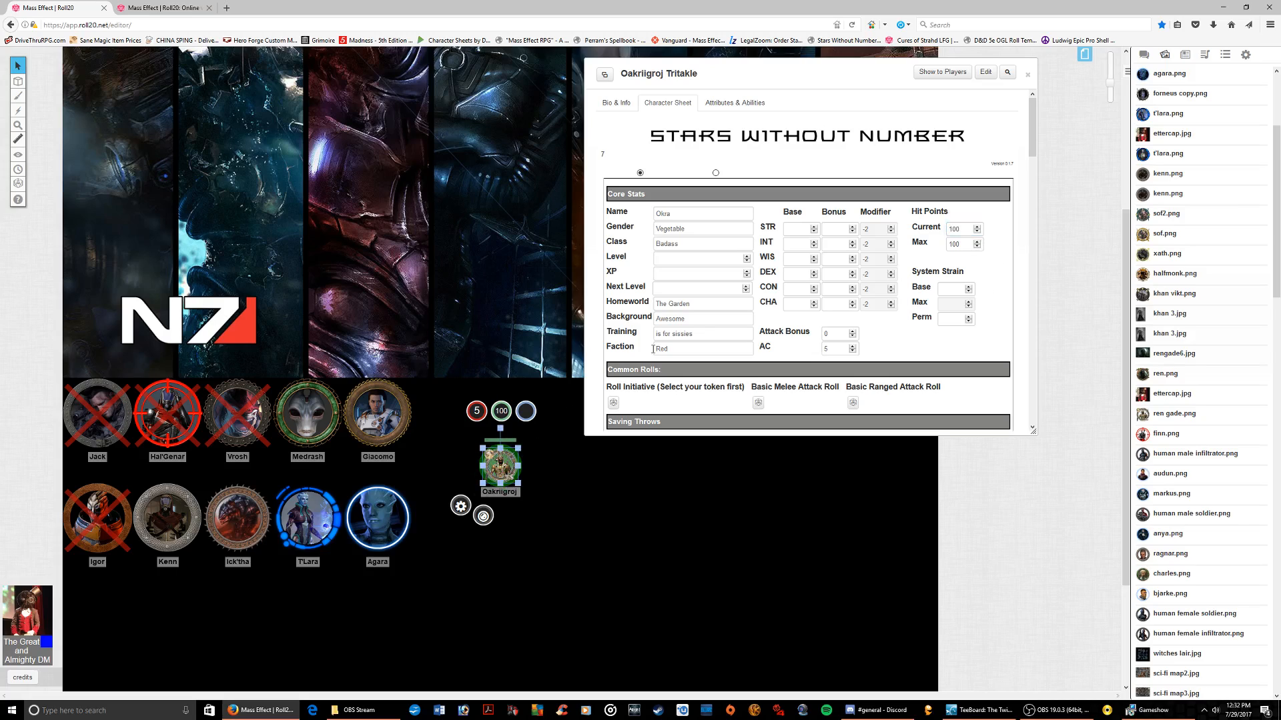
left_click(570, 524)
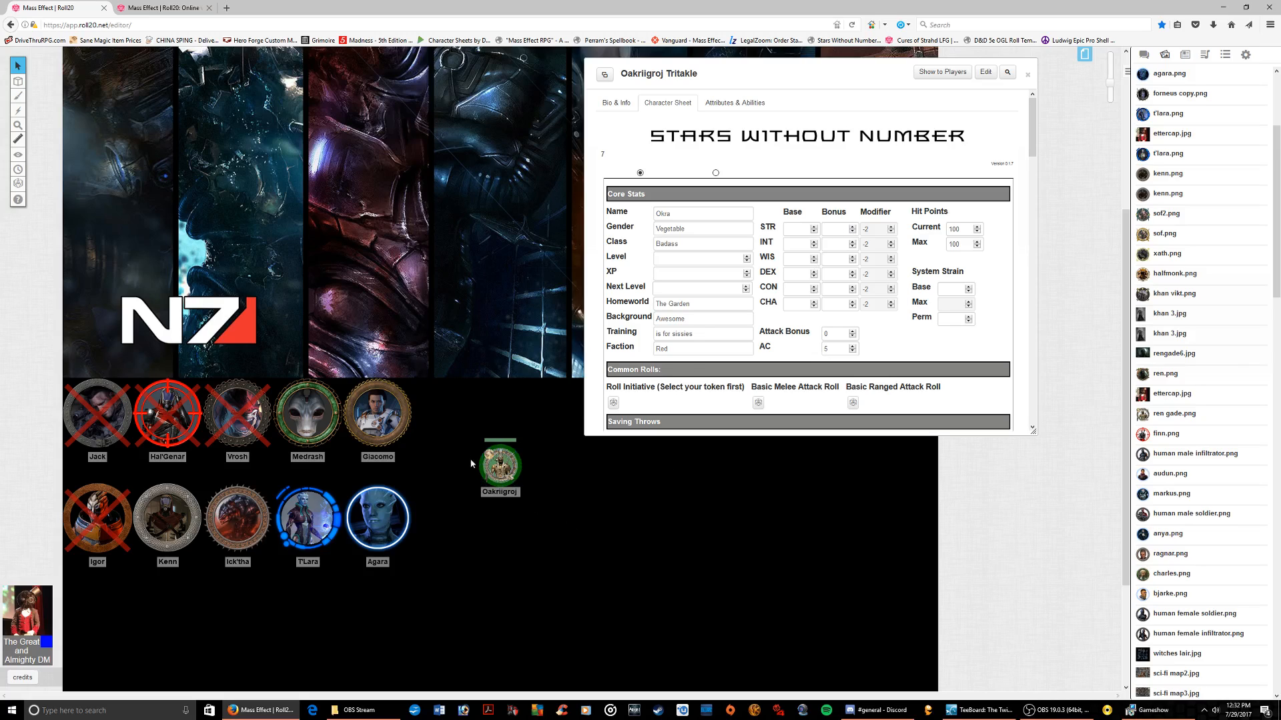
Select the Oakriigroj token again, subtract 50 from its hp bar and deselect it
left_click(498, 464)
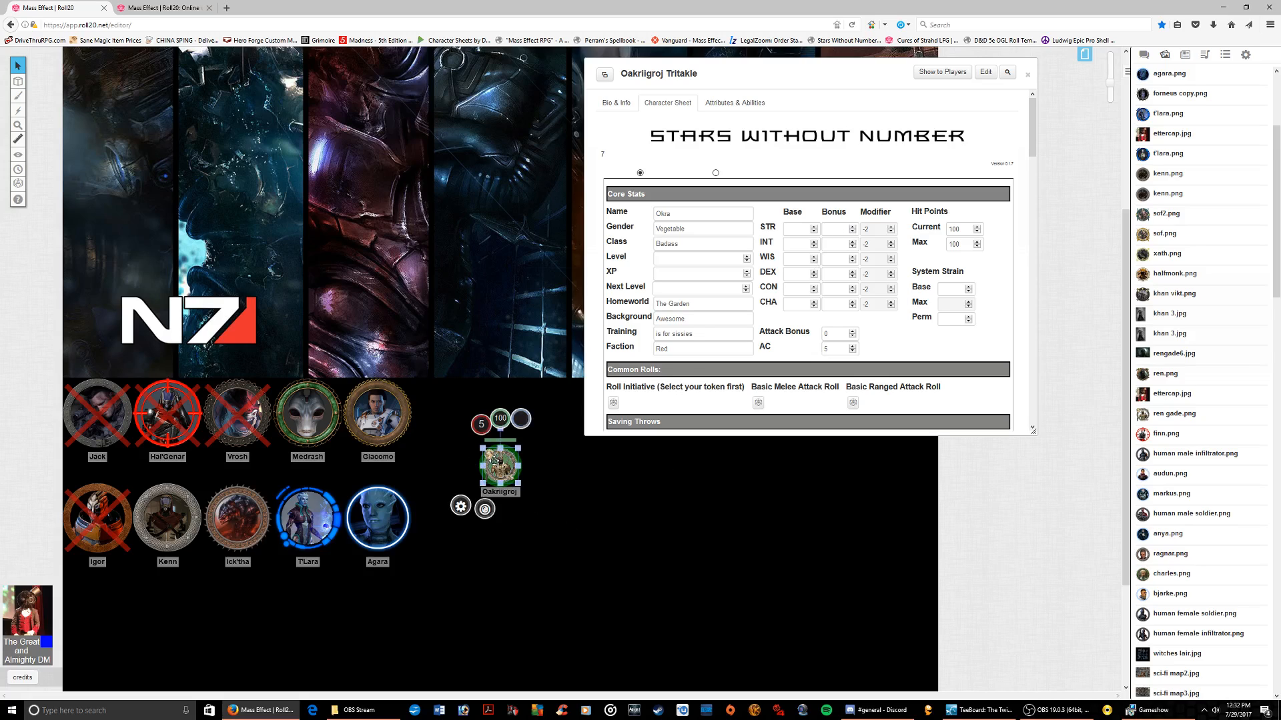
left_click(499, 411)
type("50")
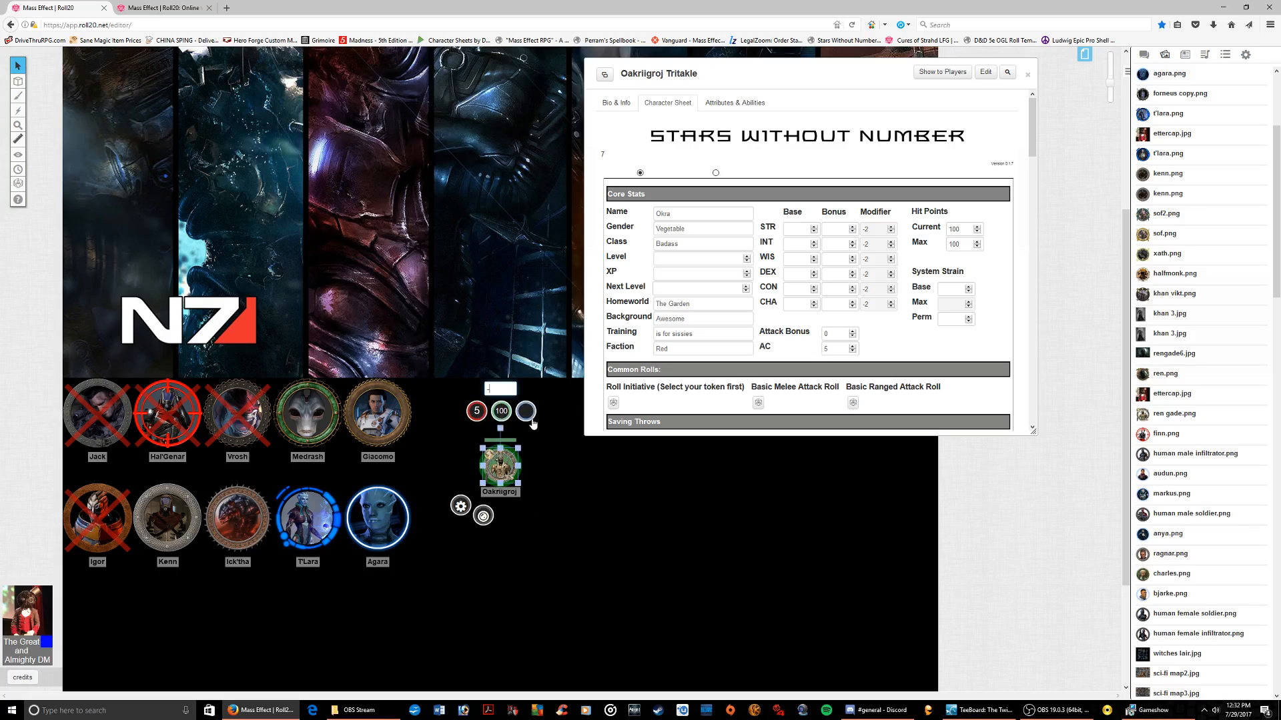
key("Return")
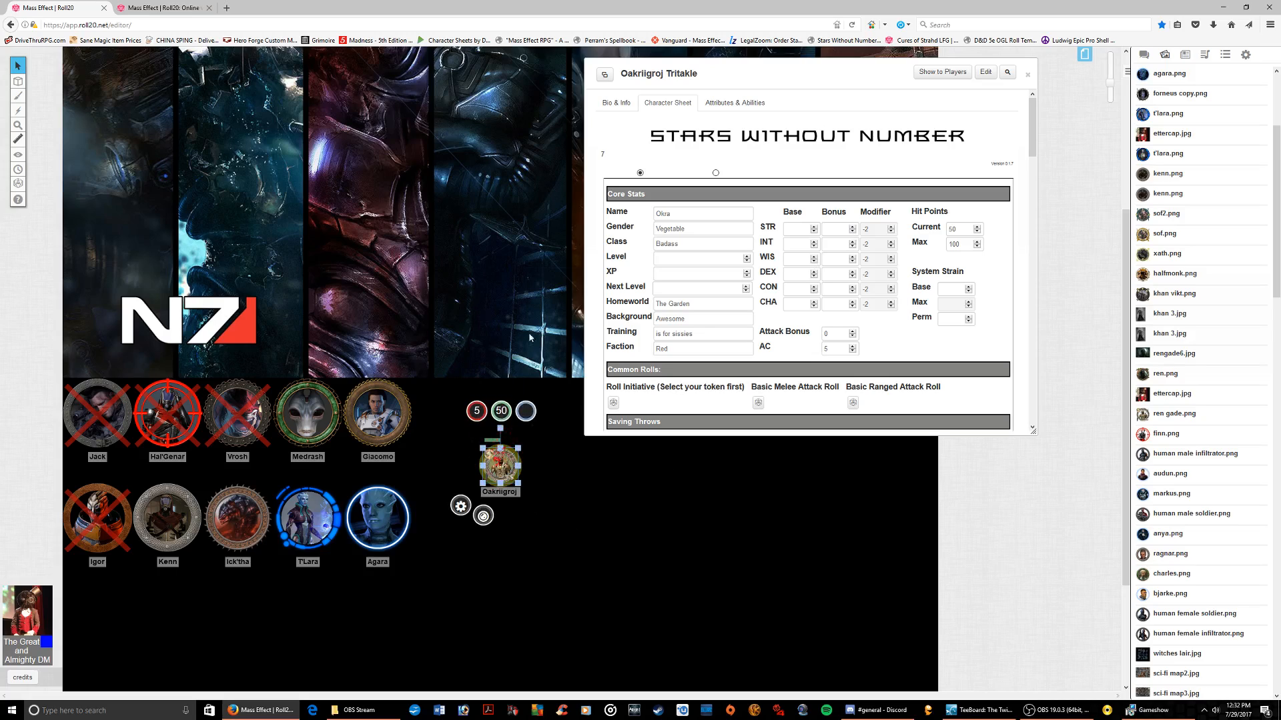
left_click(601, 449)
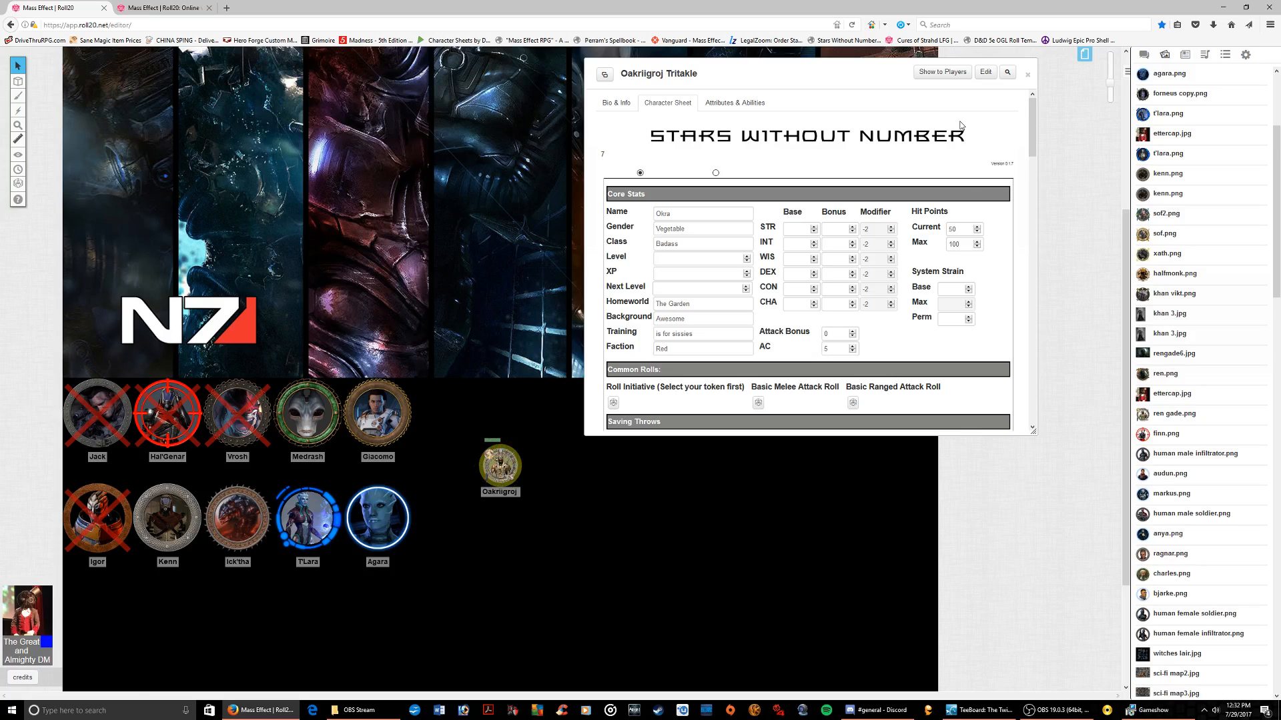
Move the Players marker from the Start page to the Warehouse page and open the Warehouse map
left_click(1085, 53)
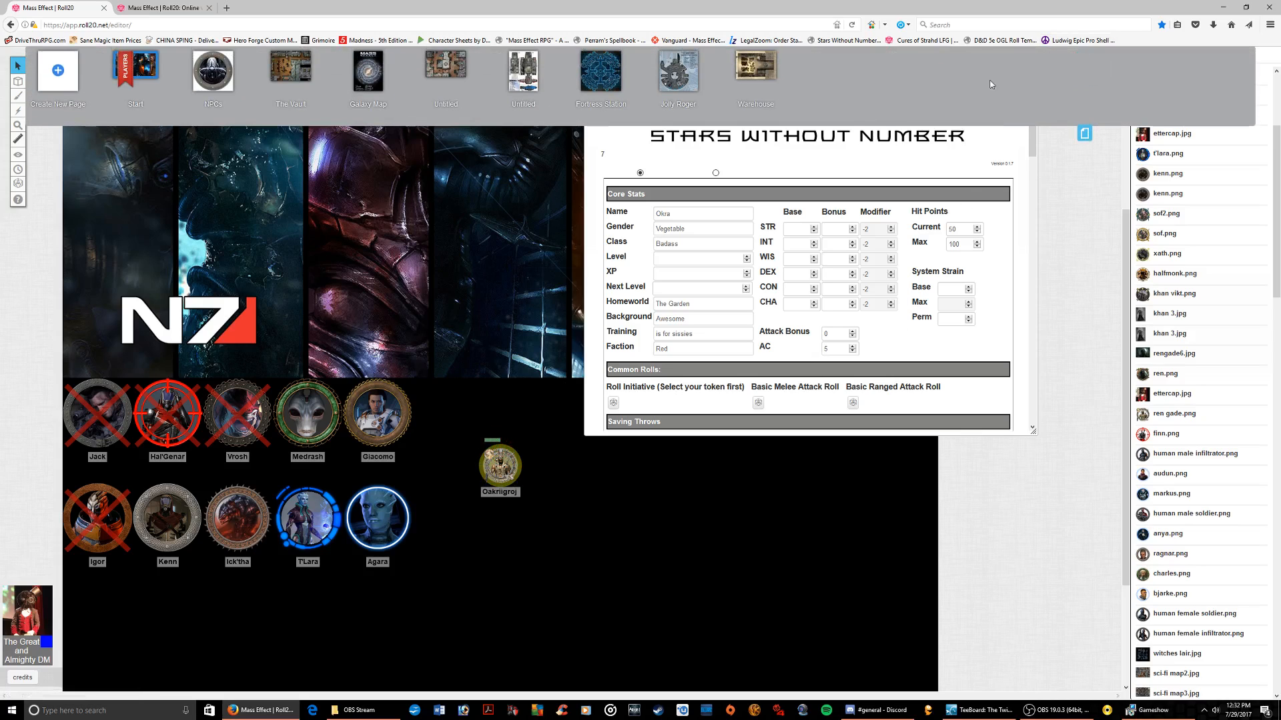
mouse_move(147, 86)
left_click_drag(123, 67, 597, 80)
mouse_move(756, 79)
left_mouse_down()
mouse_move(777, 88)
mouse_move(766, 75)
left_mouse_up()
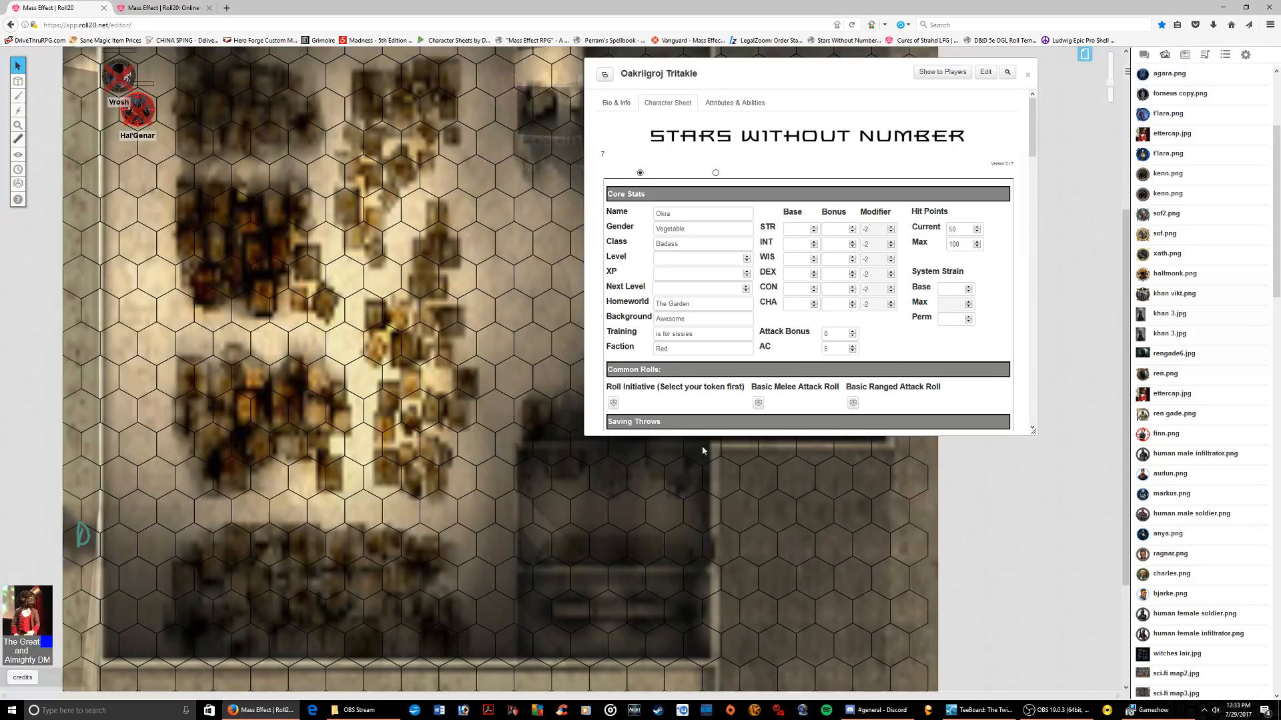
scroll(490, 220, "up", 4)
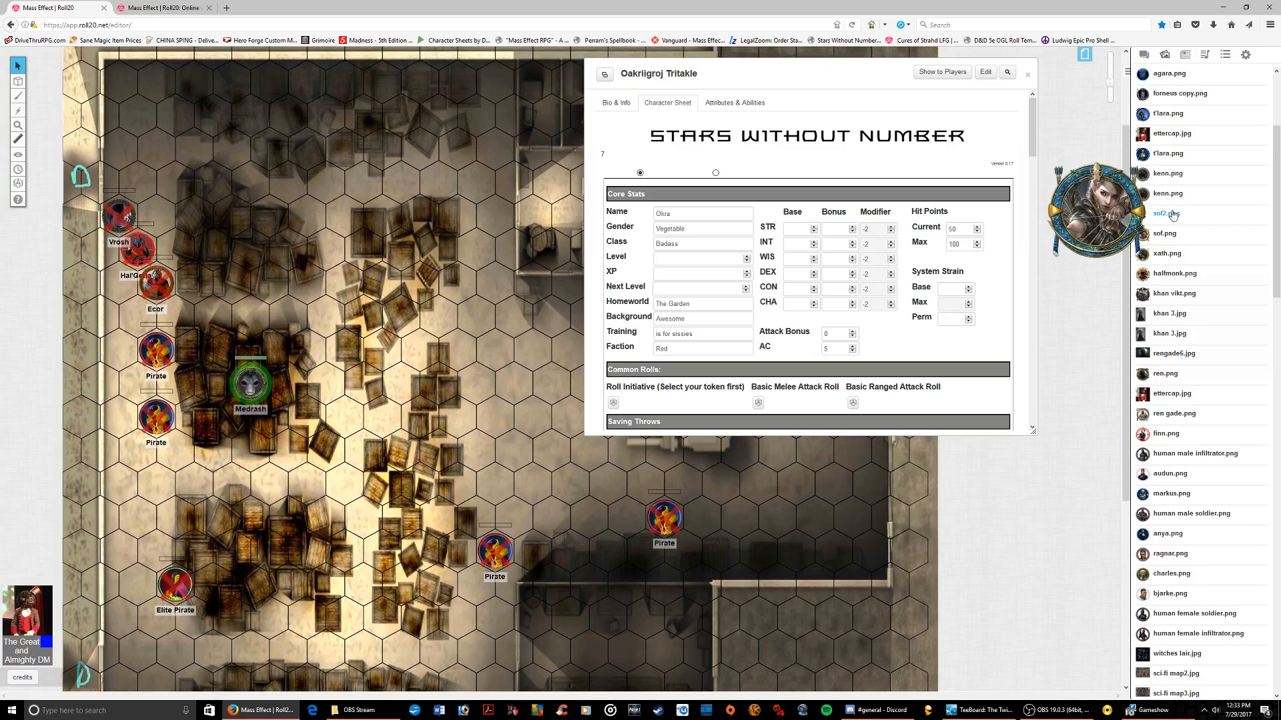
Place an Oakriigroj Tritakle token from the journal on the Warehouse map, in the open area east of Medrash
scroll(1176, 75, "up", 3)
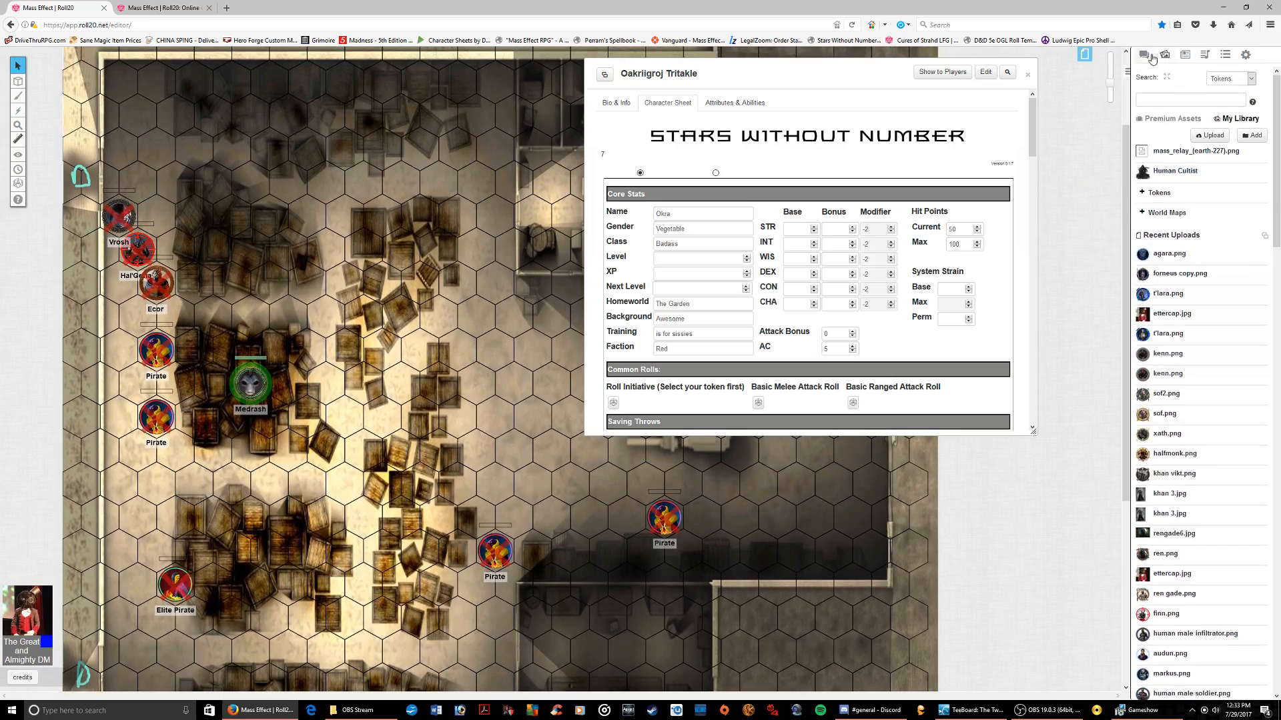
left_click(1185, 54)
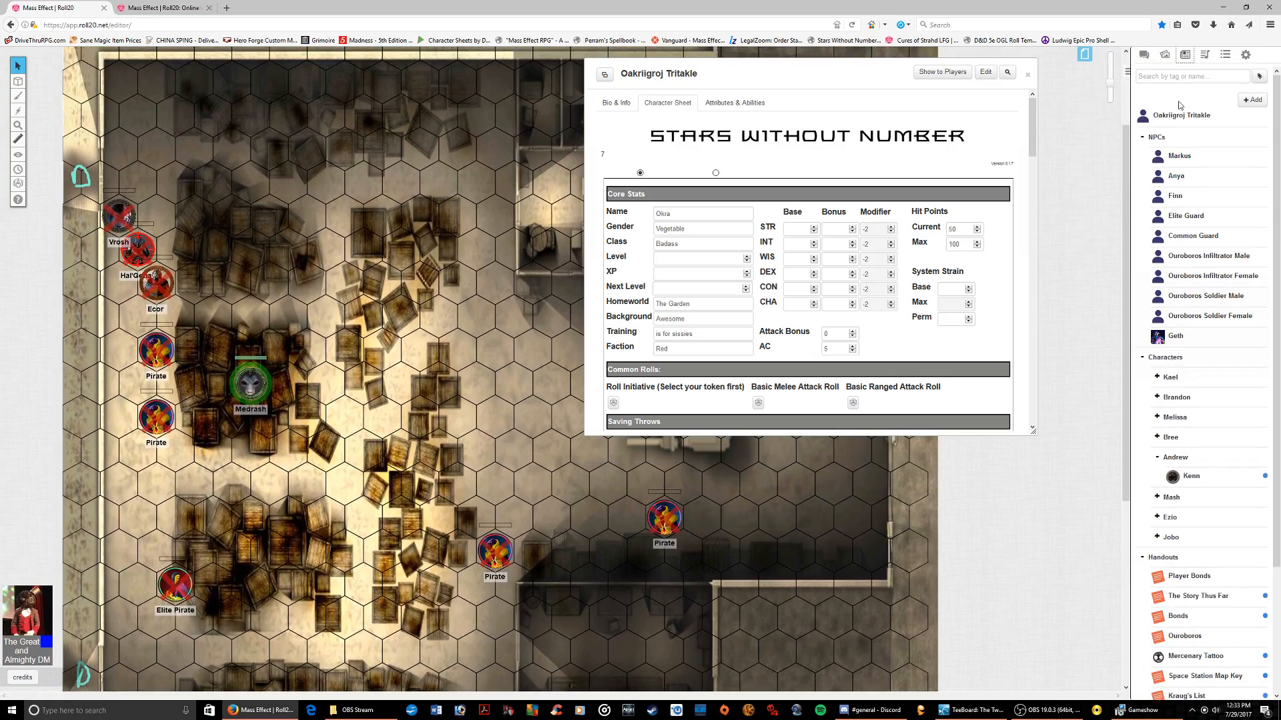
left_click_drag(1181, 115, 514, 311)
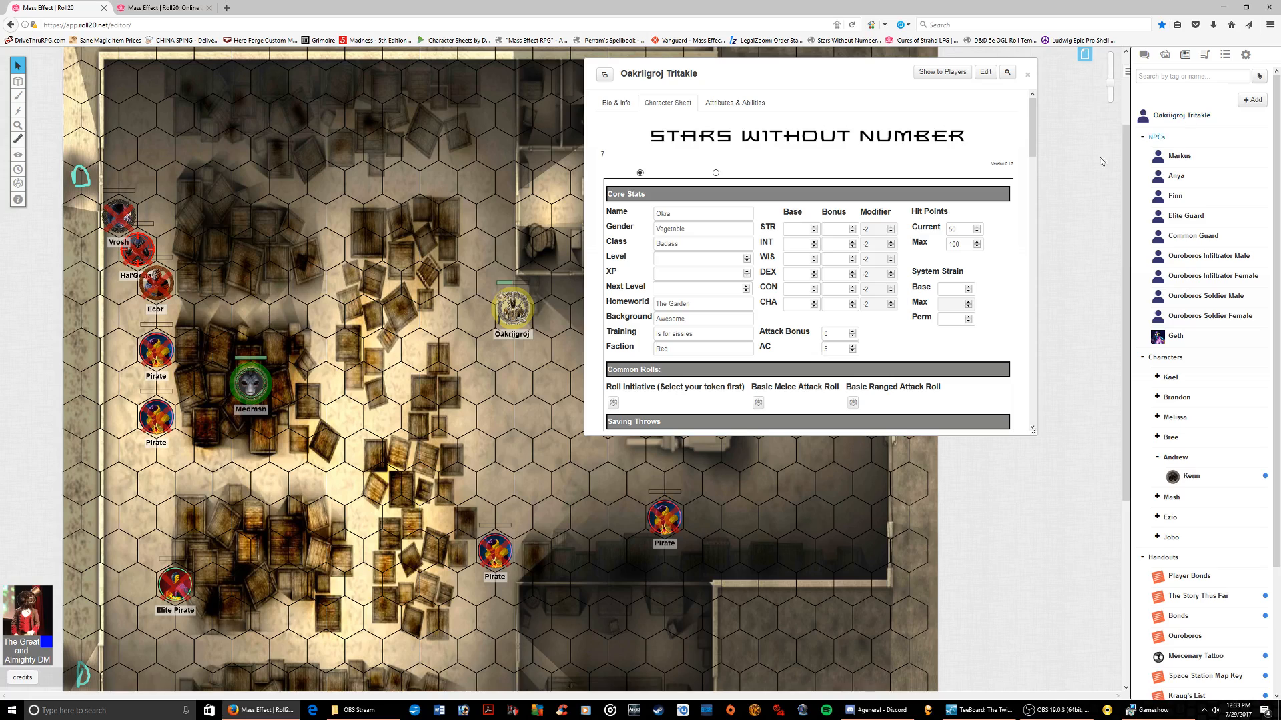
Set the hit points of the Oakriigroj token on the Warehouse map to 100
left_click(527, 311)
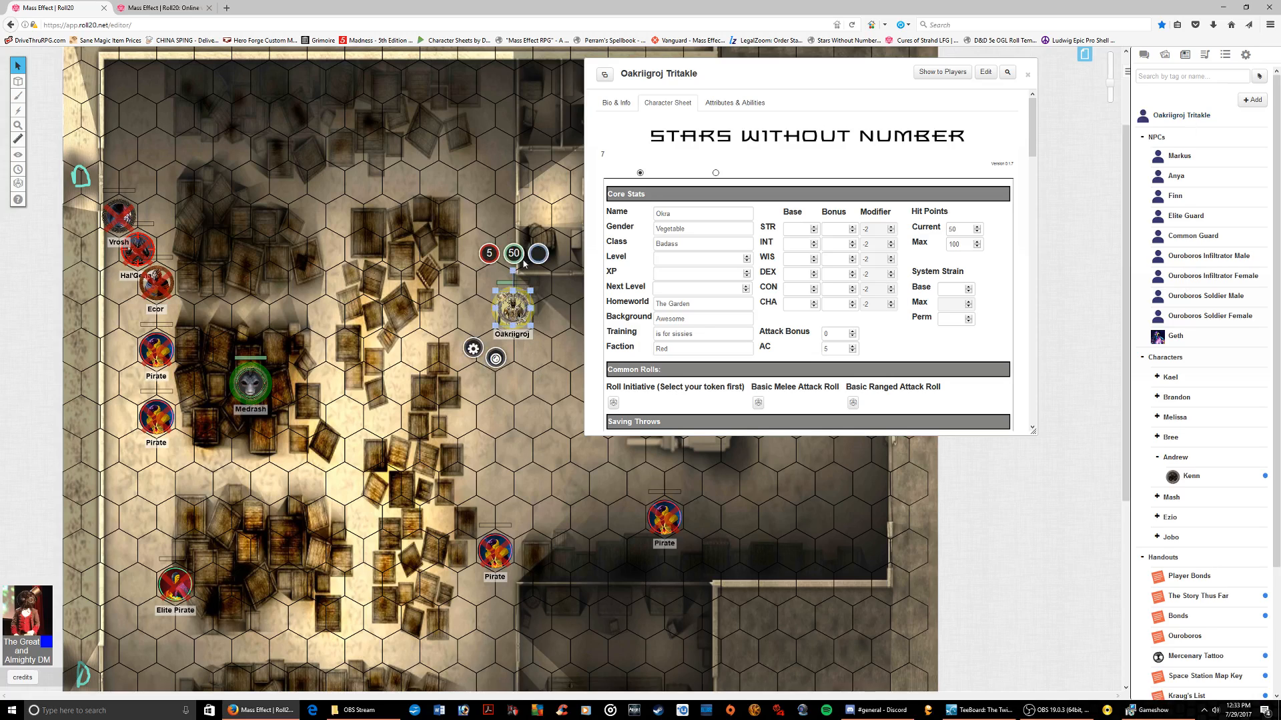
left_click(512, 260)
type("100")
key("Return")
Return the Players marker from the Warehouse page to the Start page and open the Start page
left_click(1084, 55)
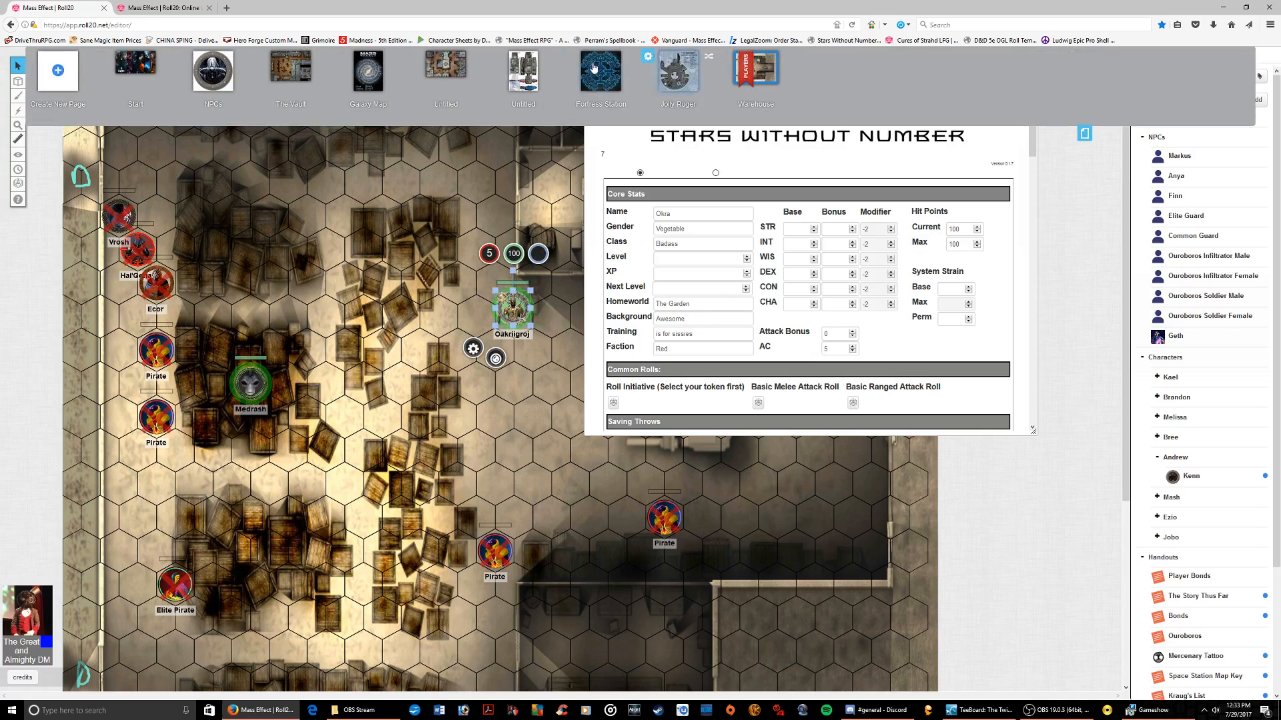
left_click_drag(745, 67, 129, 104)
left_click(137, 72)
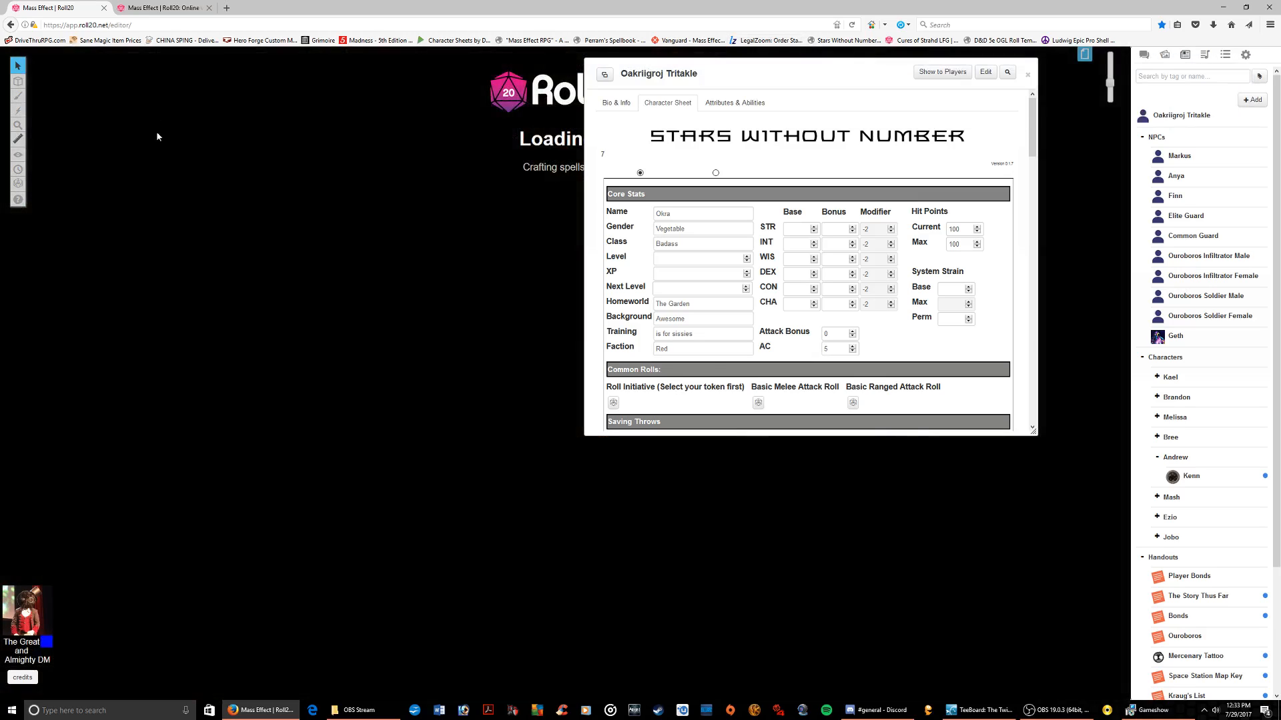
Move the Oakriigroj token slightly up and to the right on the Start page and deselect it
left_click(504, 605)
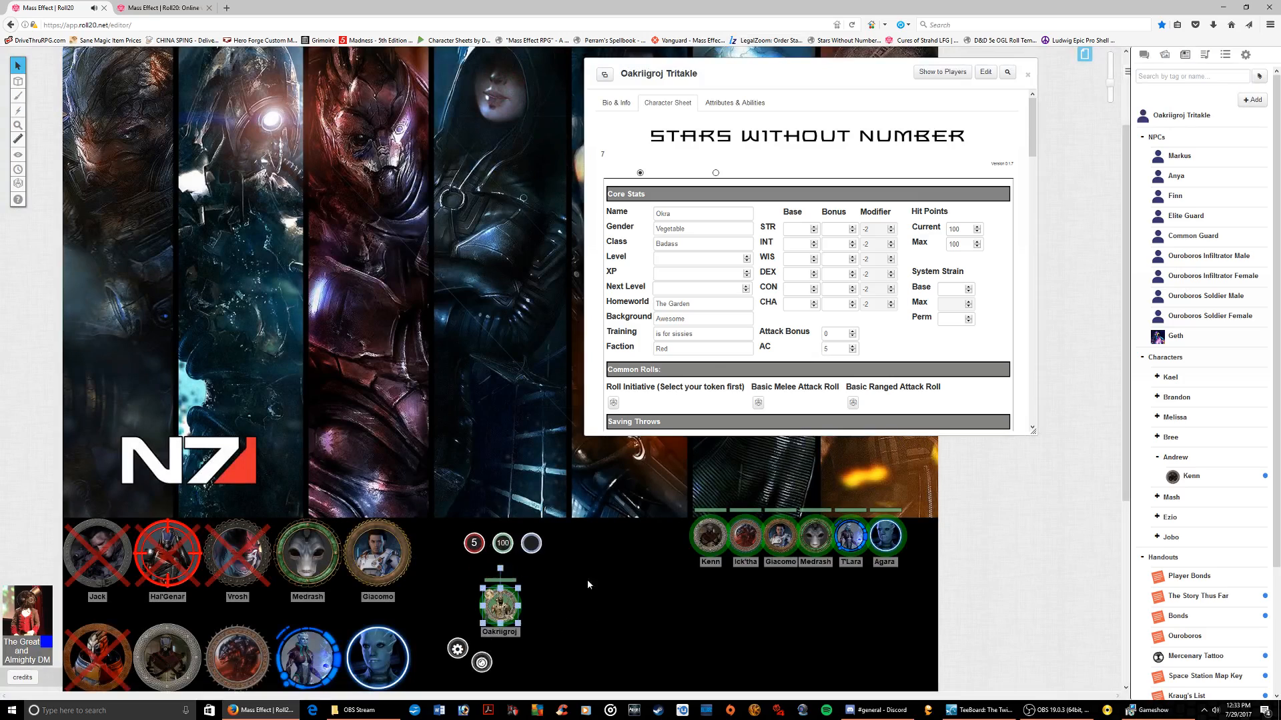
left_click_drag(504, 606, 574, 575)
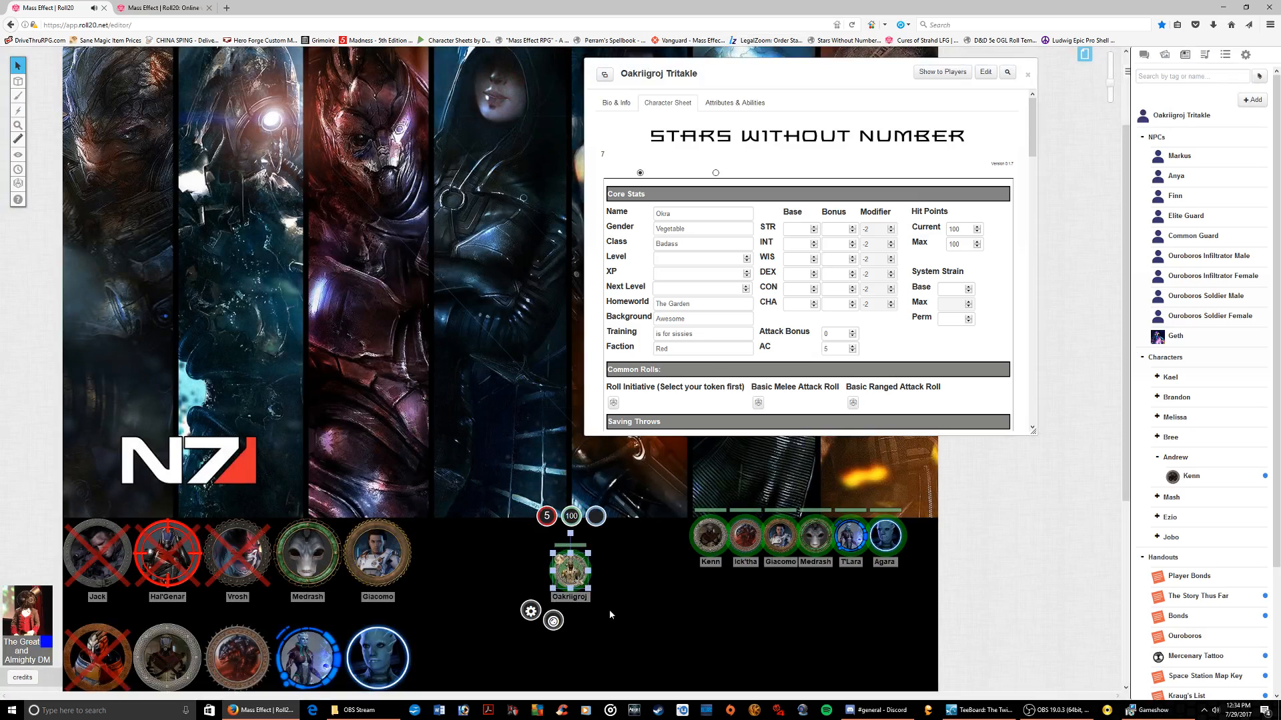
left_click(610, 623)
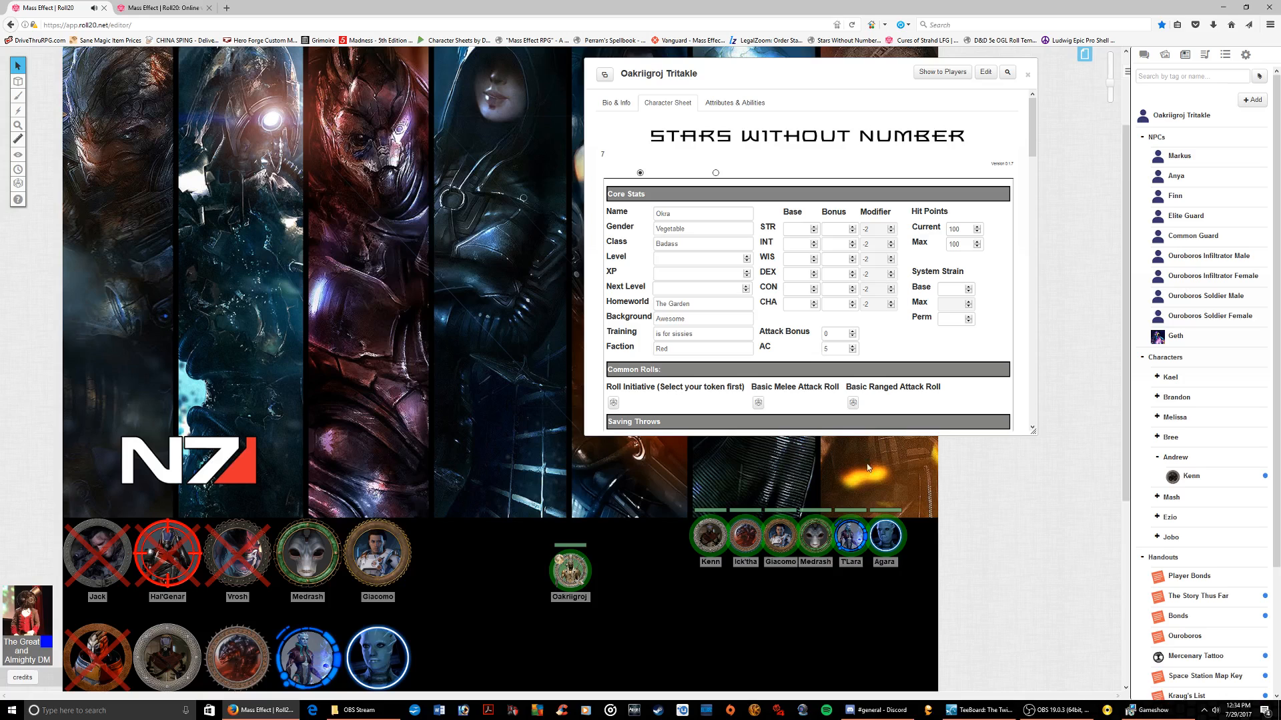
scroll(959, 377, "down", 6)
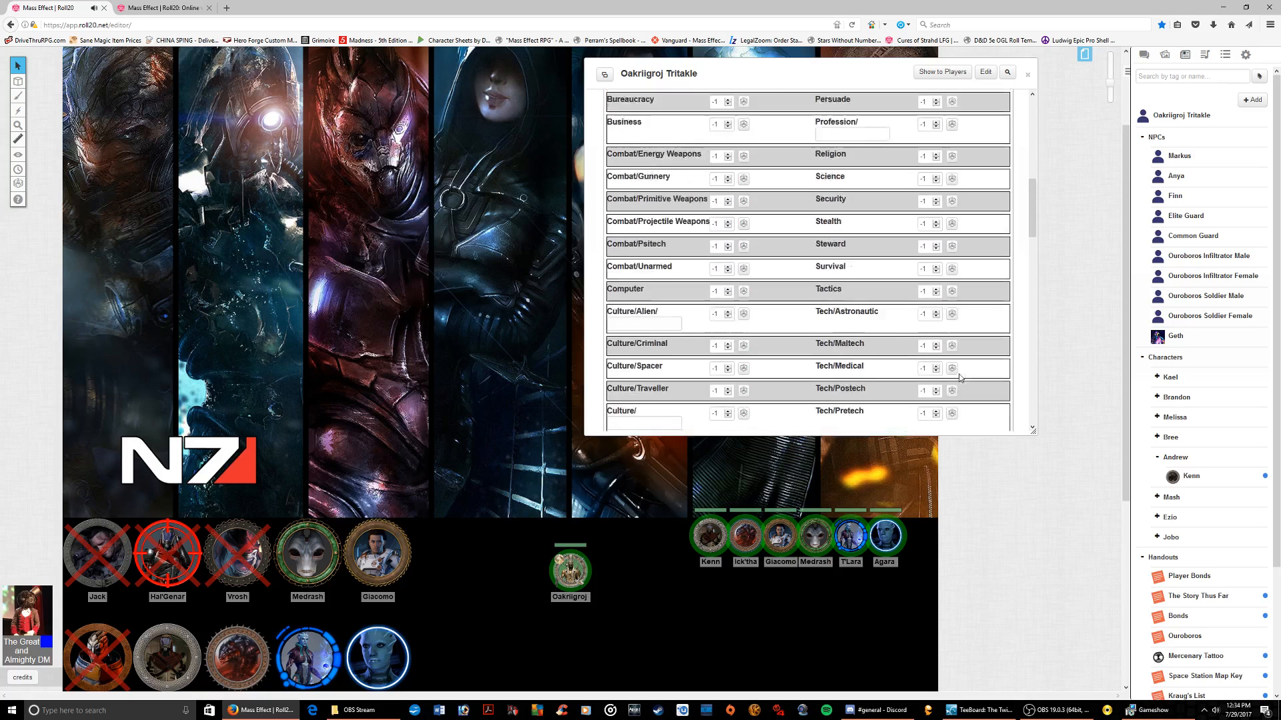
scroll(954, 383, "up", 5)
scroll(948, 392, "up", 2)
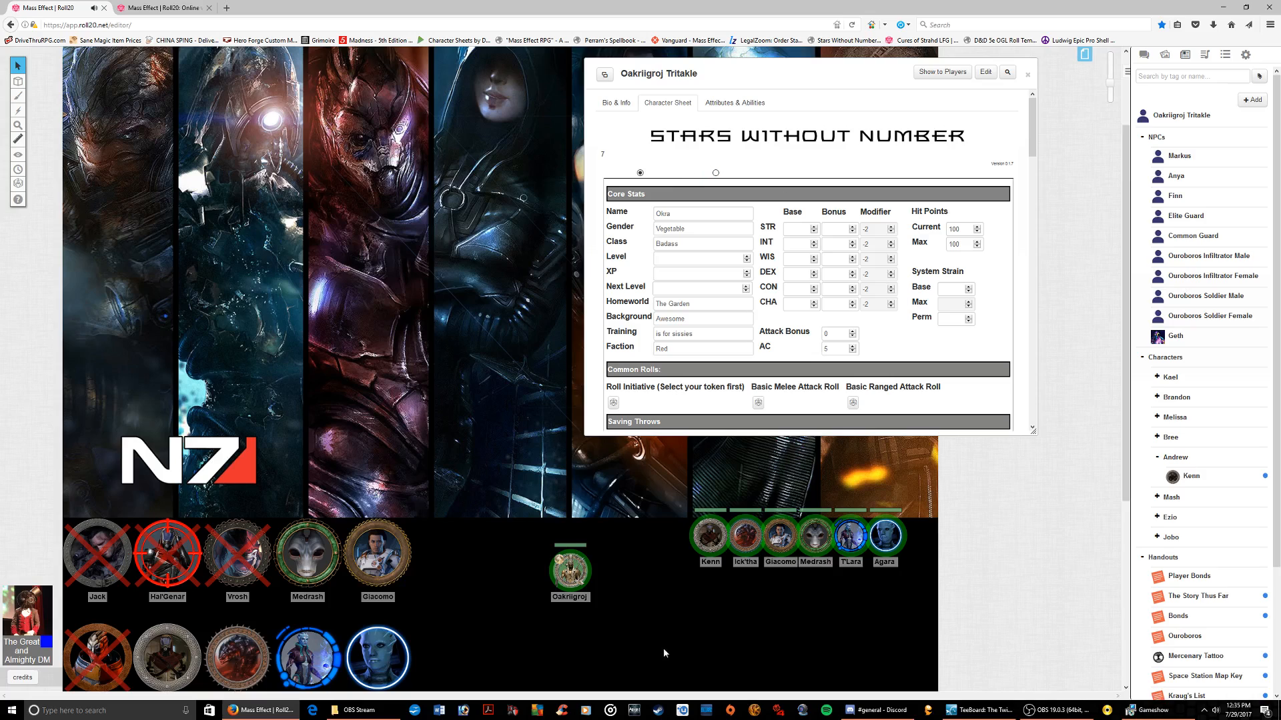
left_click(575, 572)
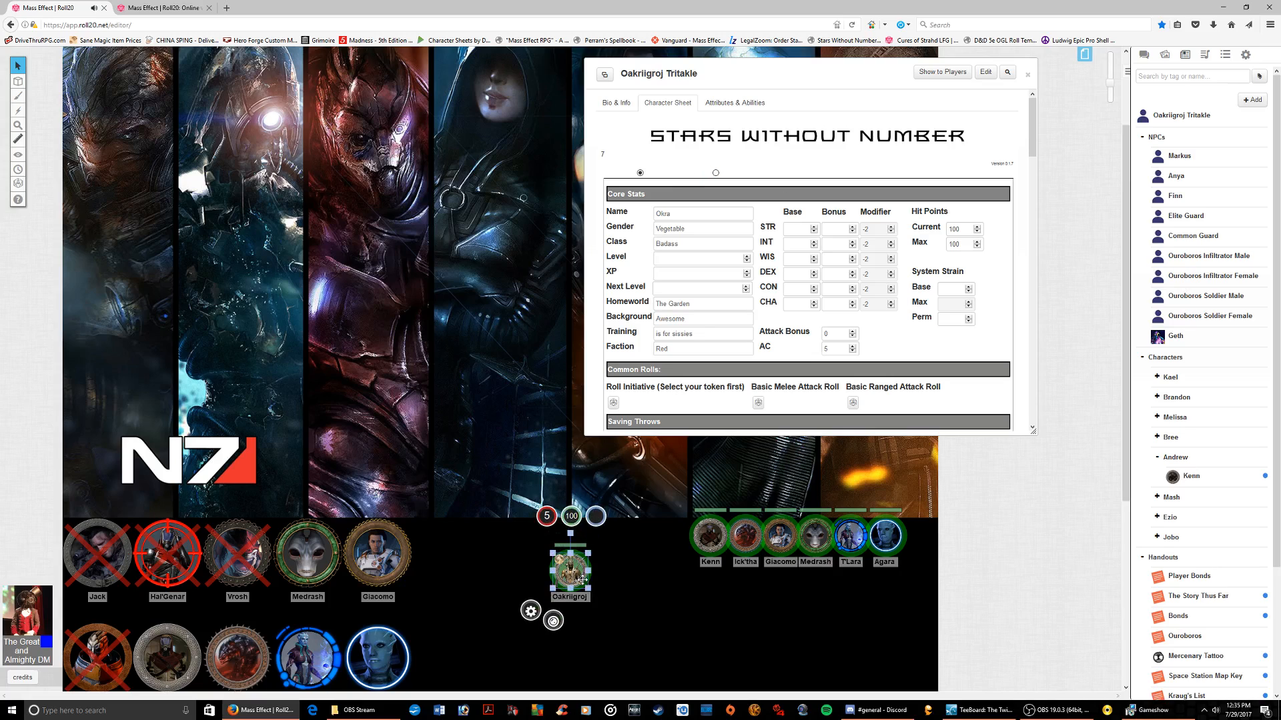
left_click(621, 565)
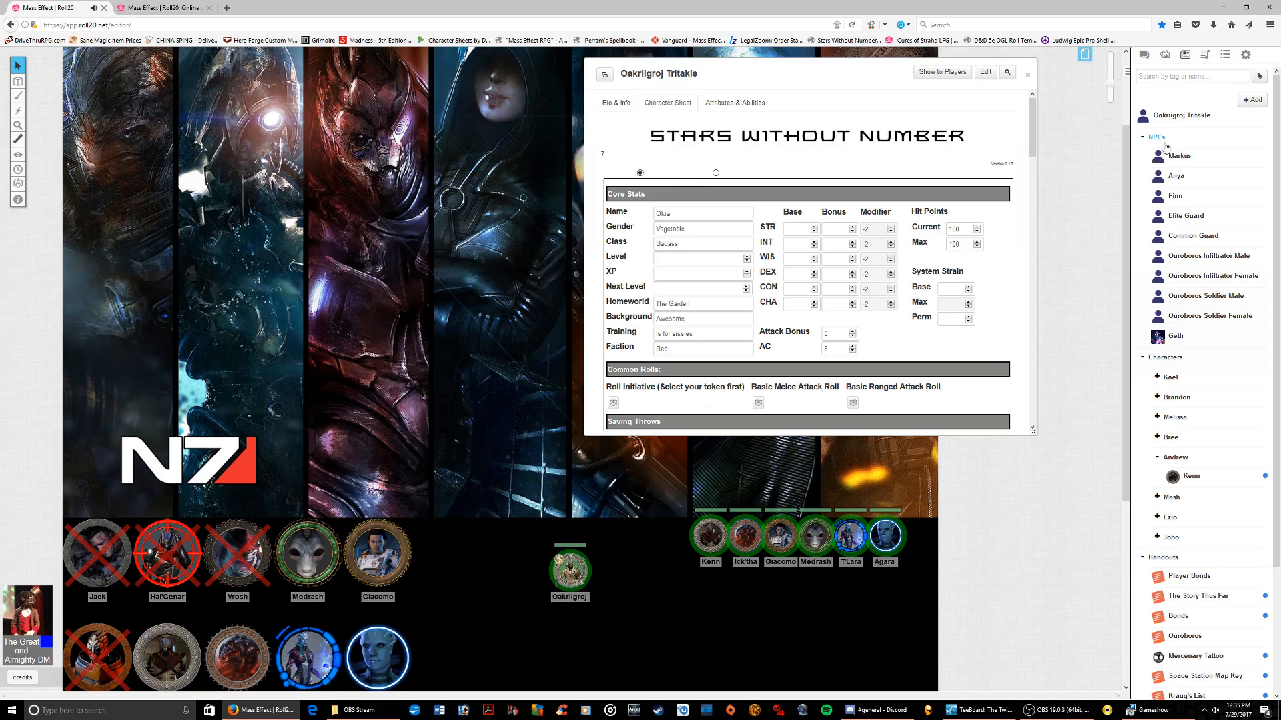
Place three more Oakriigroj Tritakle tokens from the journal on the artwork above the existing token
left_click_drag(1177, 118, 425, 447)
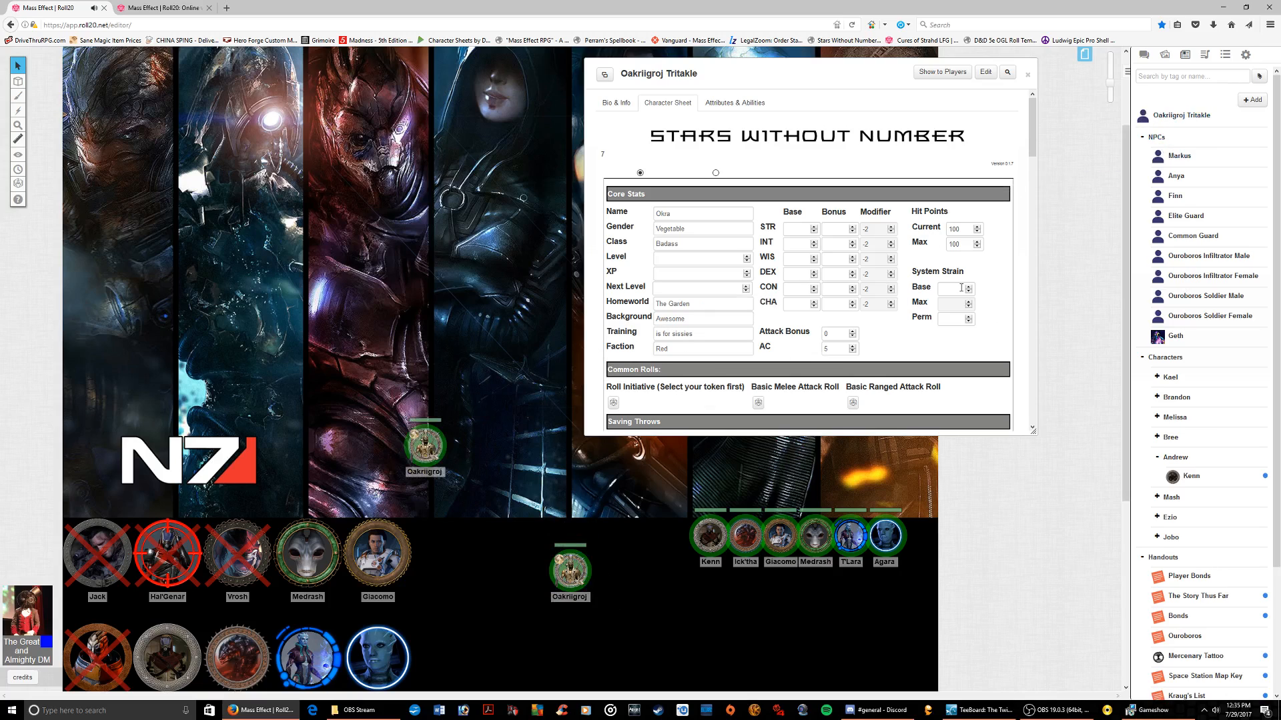
left_click_drag(1200, 108, 461, 307)
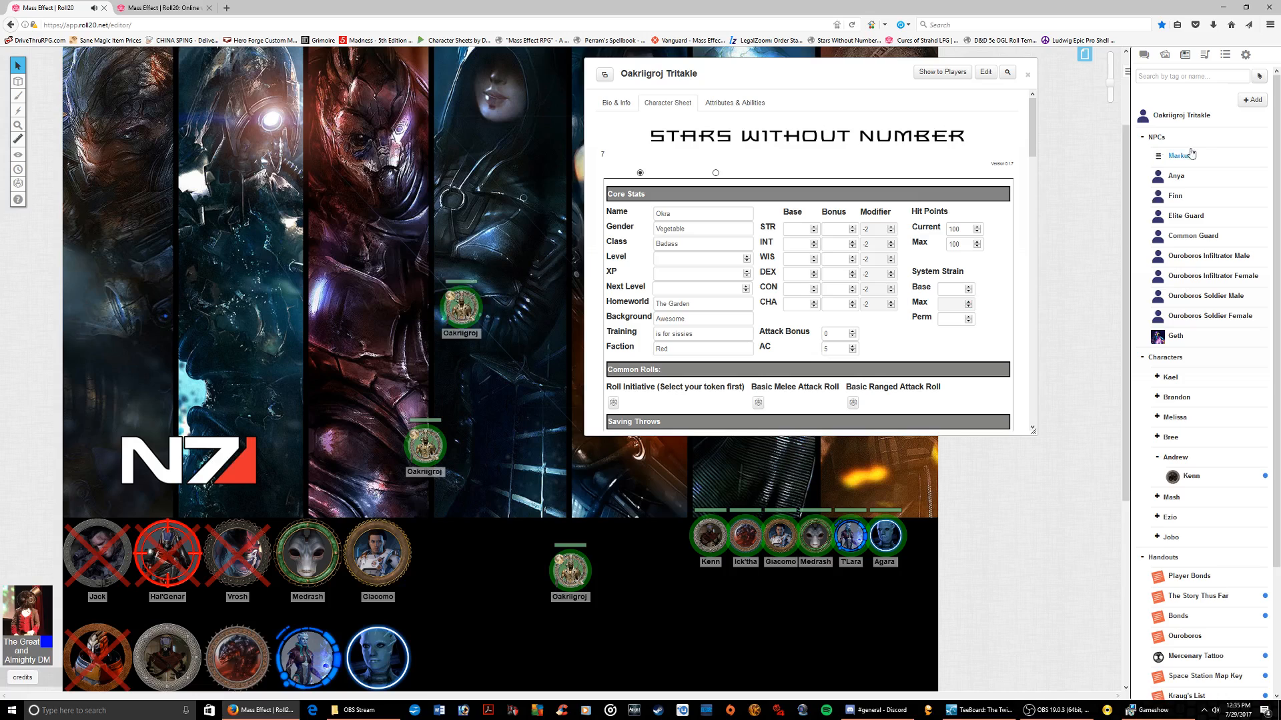
left_click_drag(1204, 122, 416, 360)
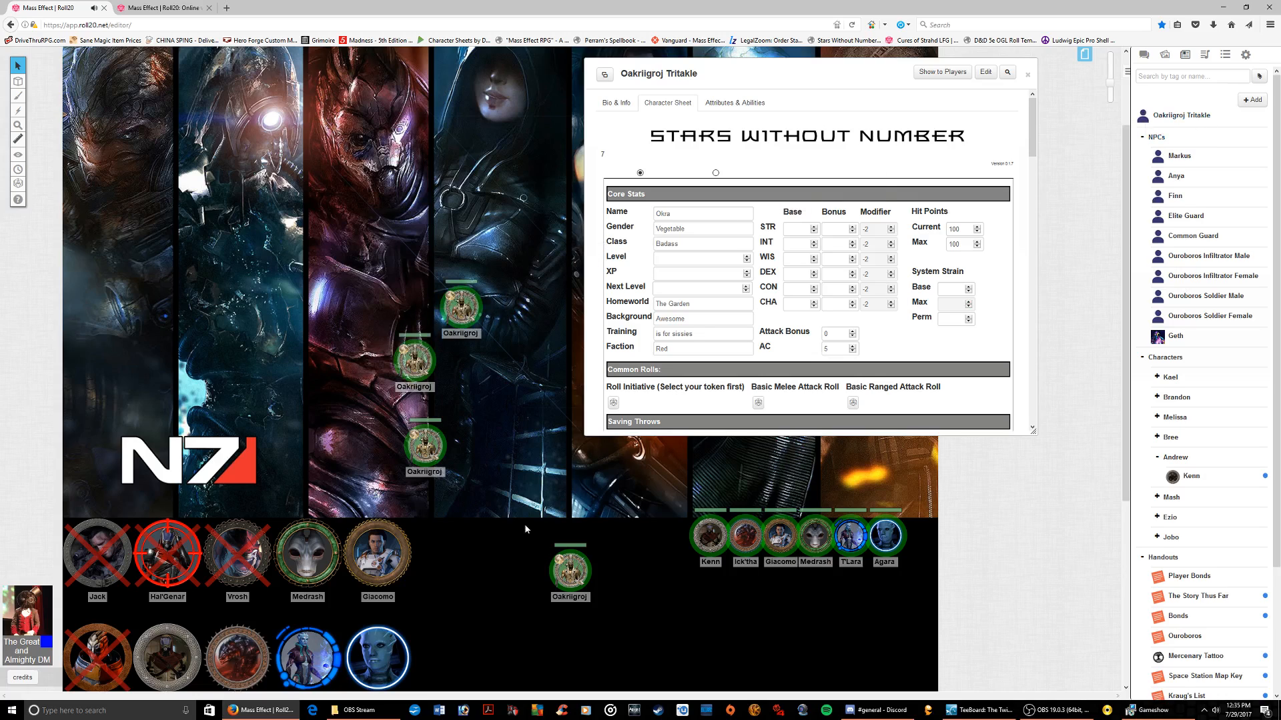
Subtract 50 from the hp bar of the lowest of the three new Oakriigroj tokens
left_click(439, 451)
left_click(427, 395)
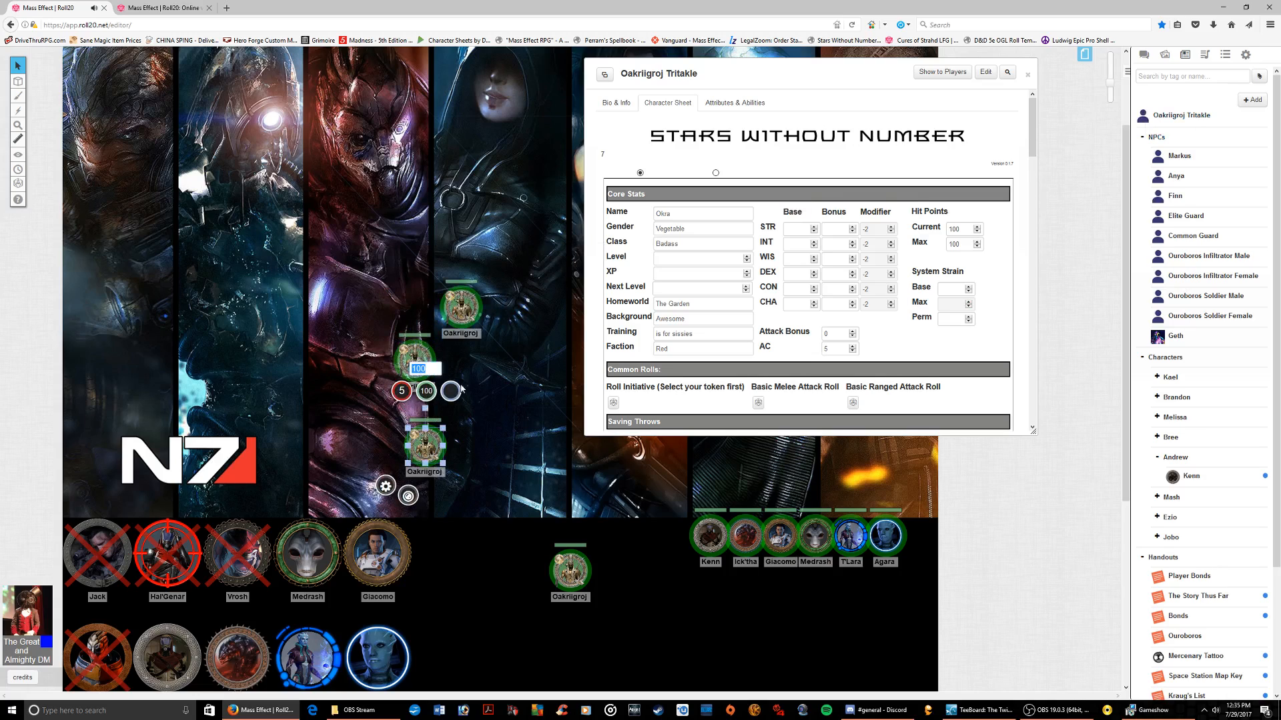
type("-50")
key("Return")
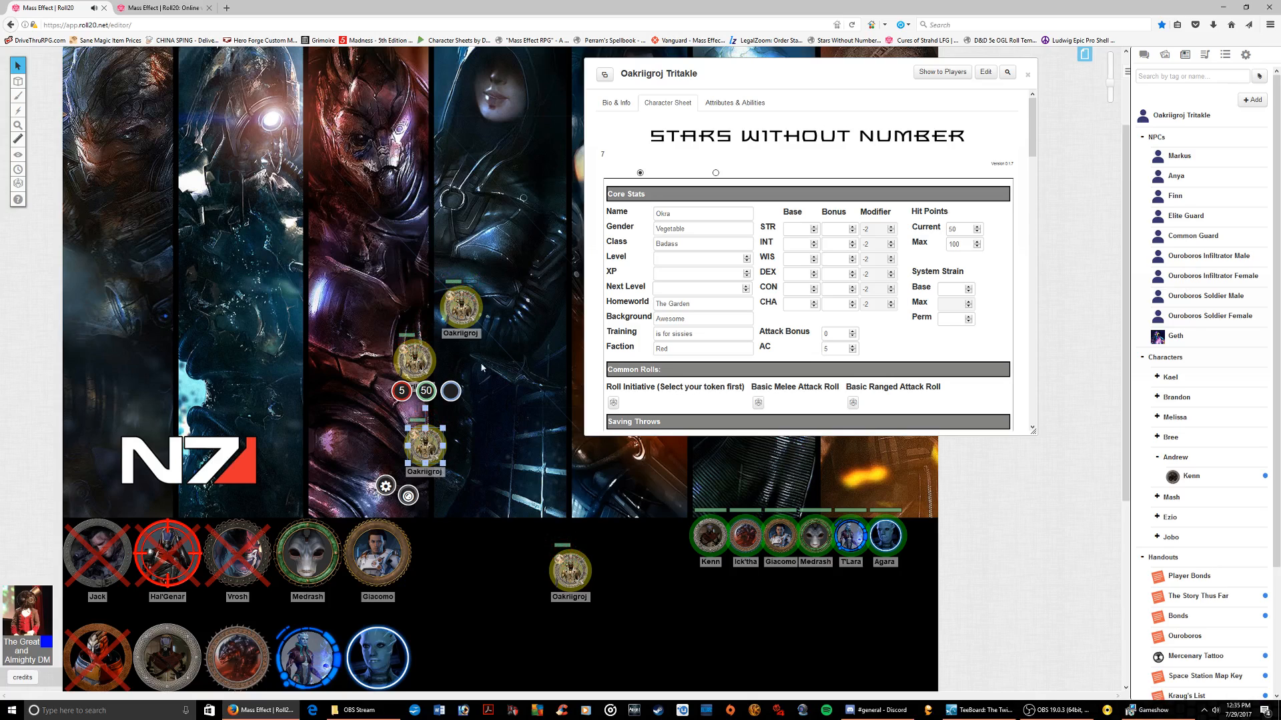
Set the hit points of the middle new Oakriigroj token to 100 and deselect it
left_click(422, 361)
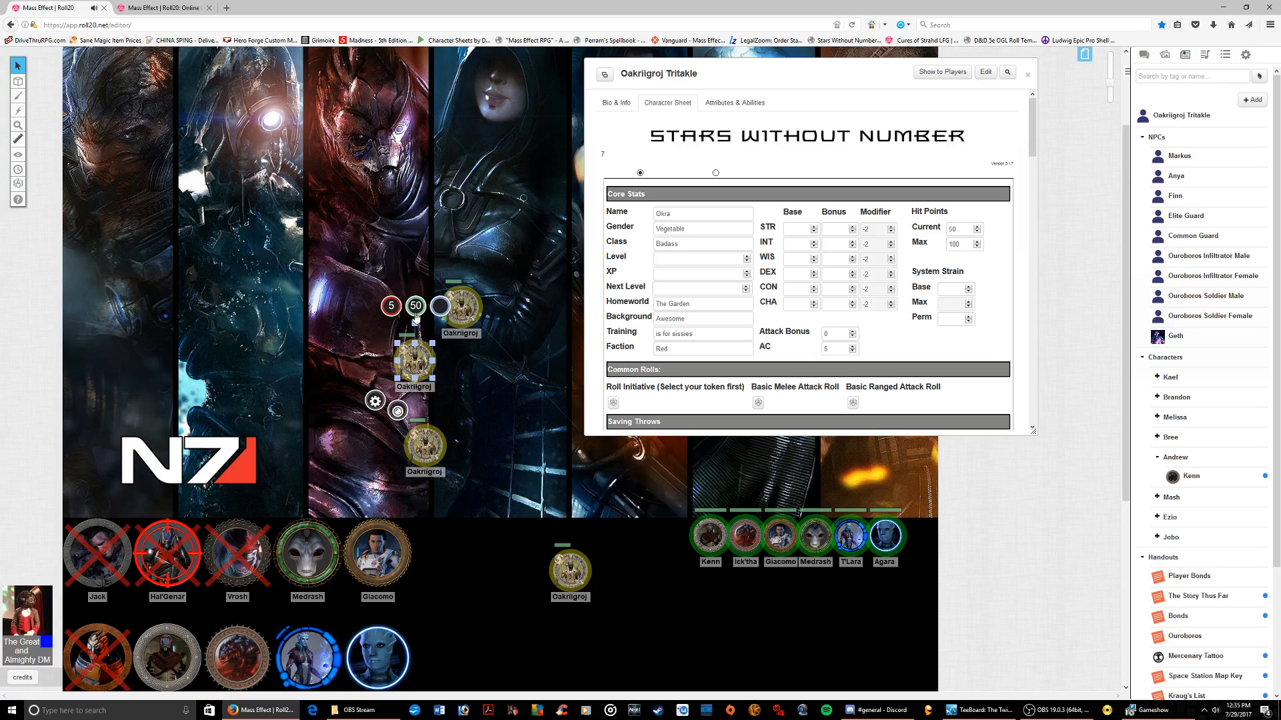
left_click(415, 311)
type("100")
key("Return")
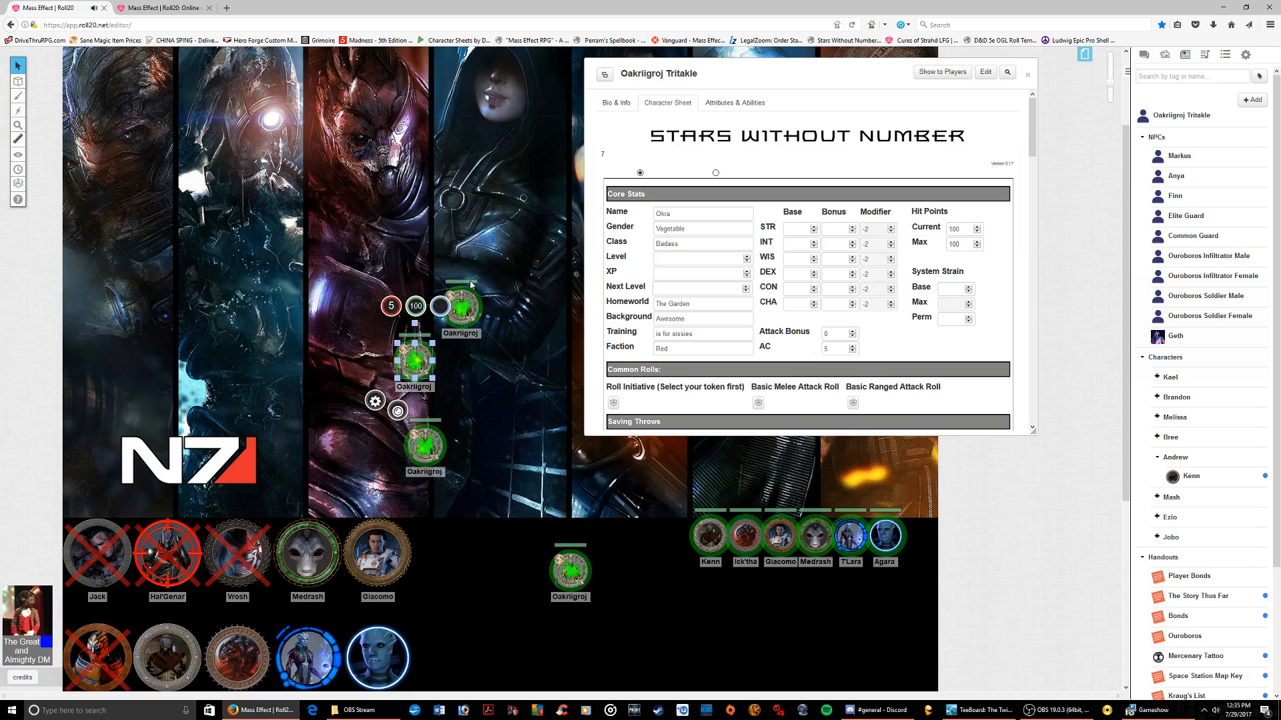
left_click(524, 380)
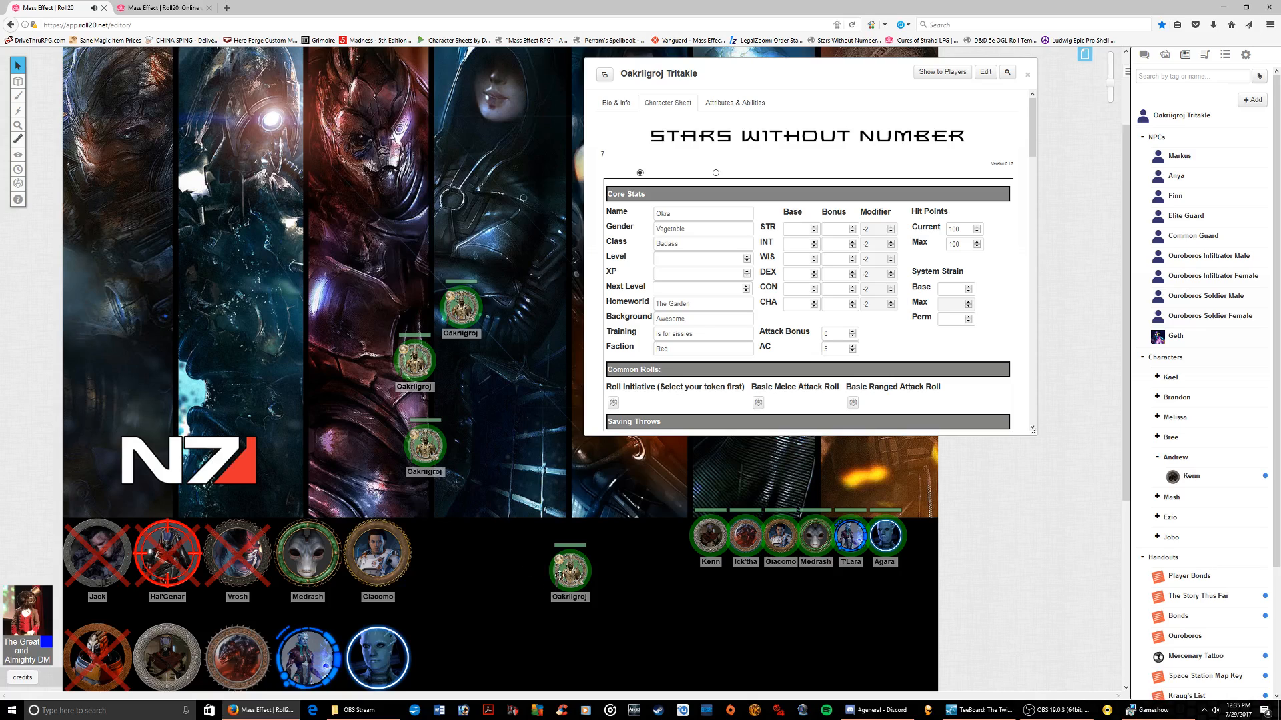
Unlink Bar 1 of the topmost Oakriigroj token on the artwork by setting its attribute to None
left_click(461, 306)
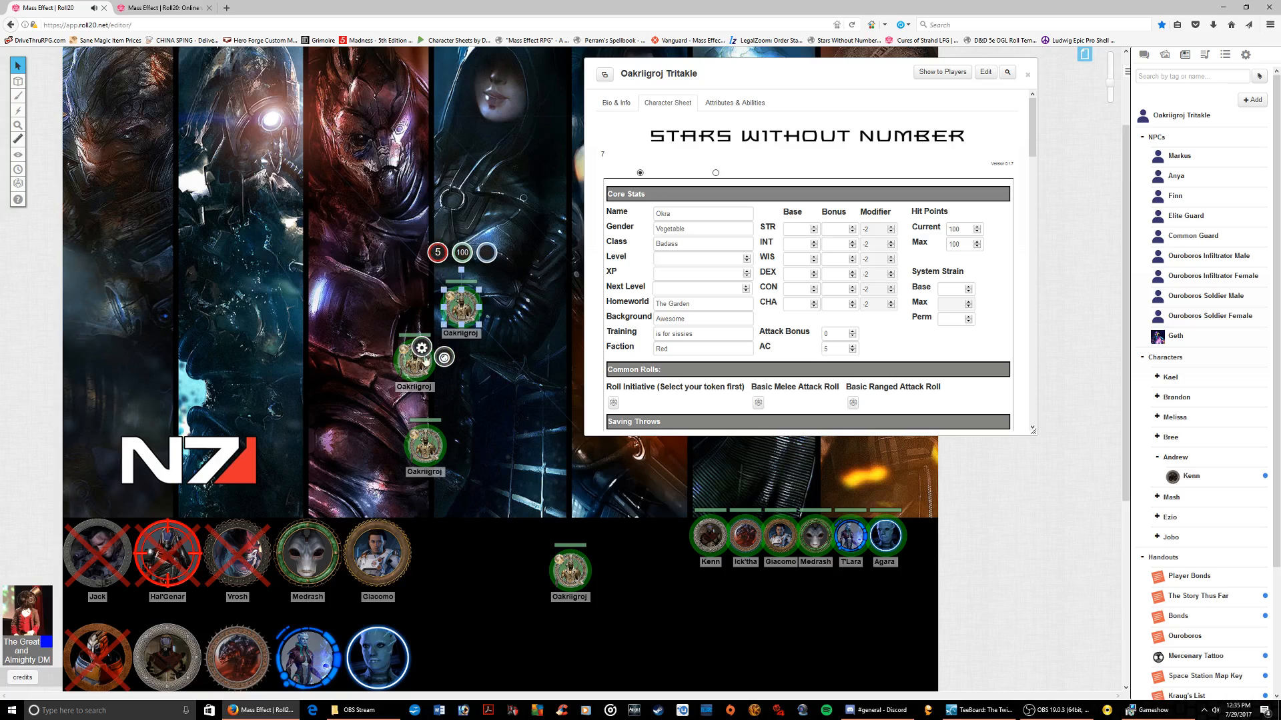
left_click(419, 351)
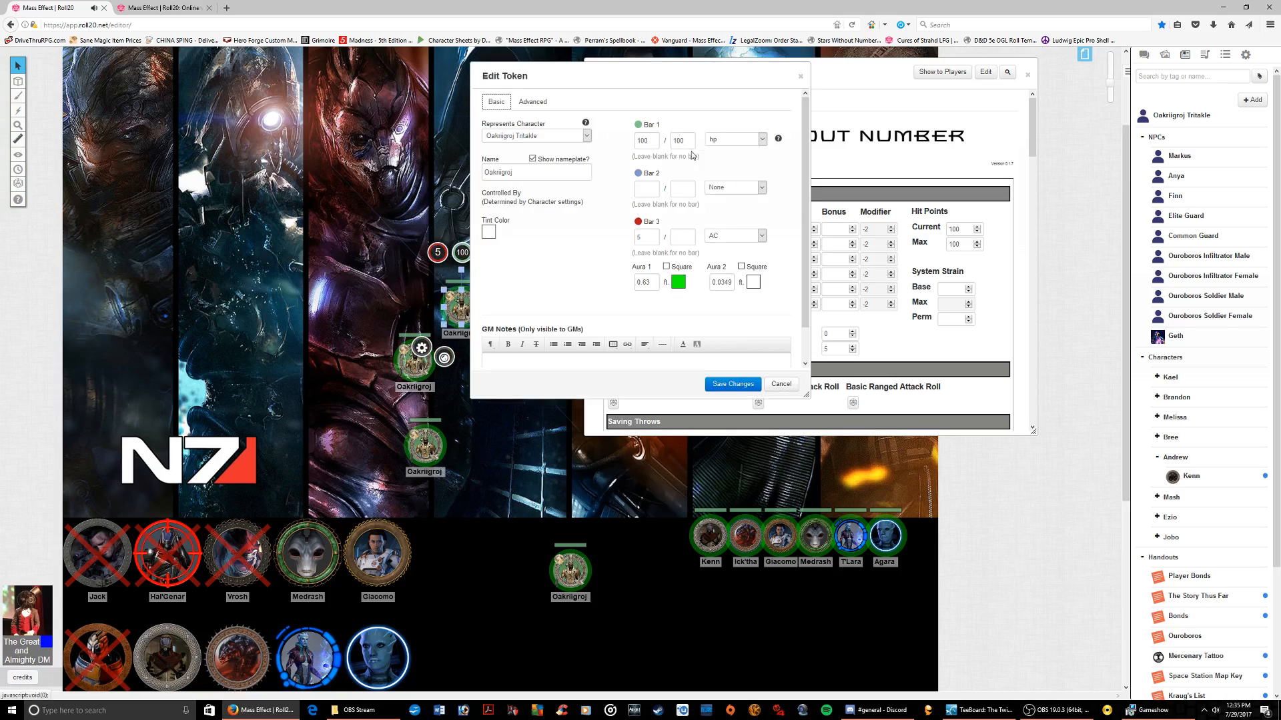
left_click(727, 140)
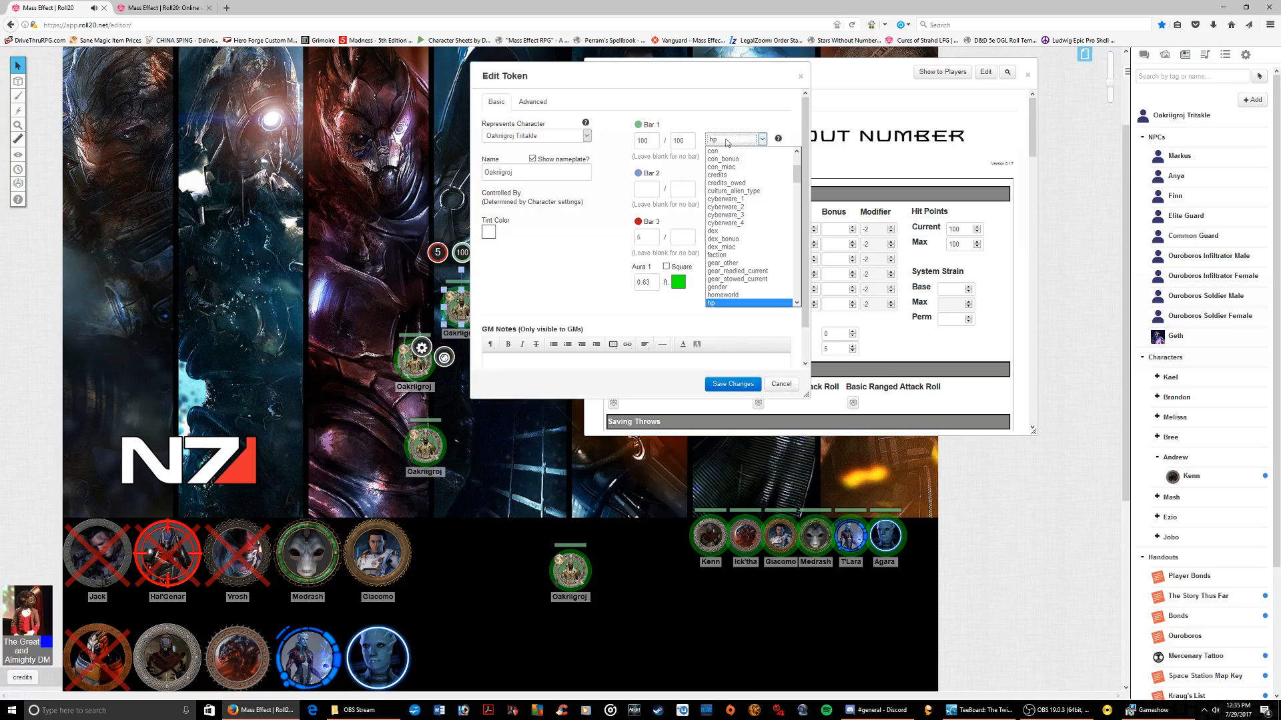
key("Up")
key("Up")
key("Up")
key("Up")
key("Up")
key("Up")
key("Up")
key("Up")
key("Up")
key("Up")
key("Up")
key("Up")
key("Up")
key("Up")
key("Up")
key("Up")
key("Up")
key("Up")
key("Up")
key("Up")
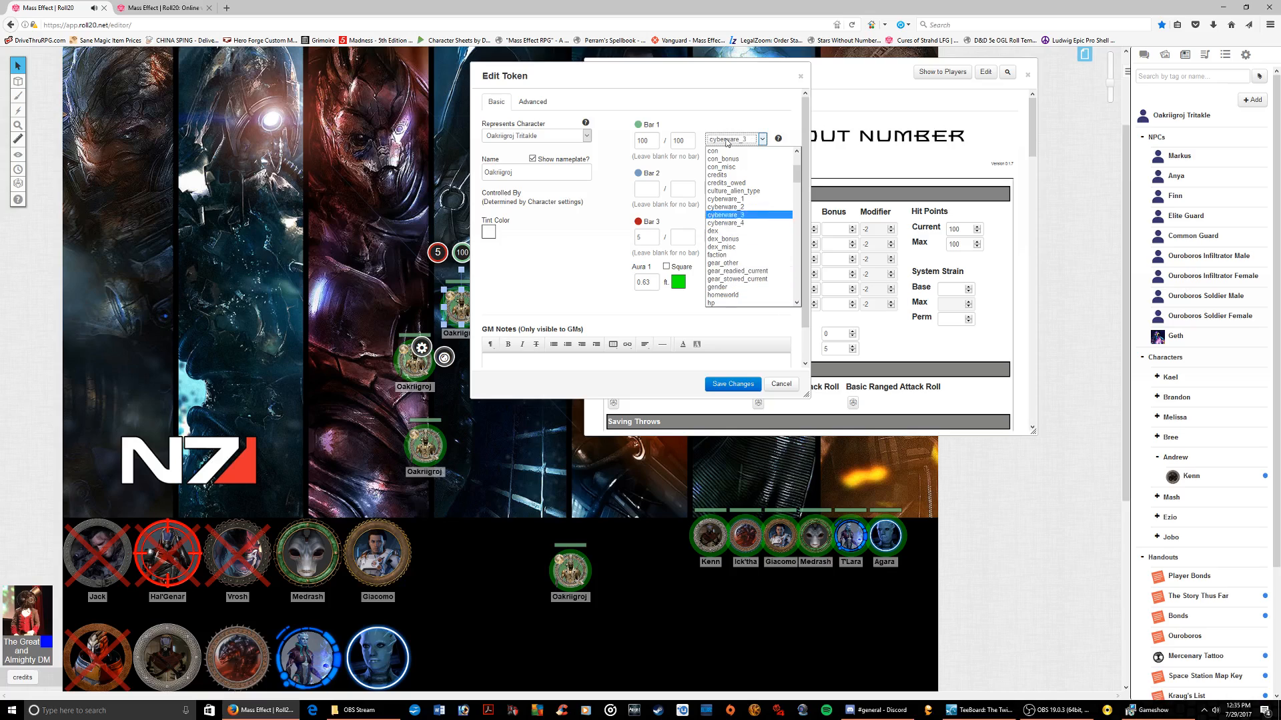
key("Return")
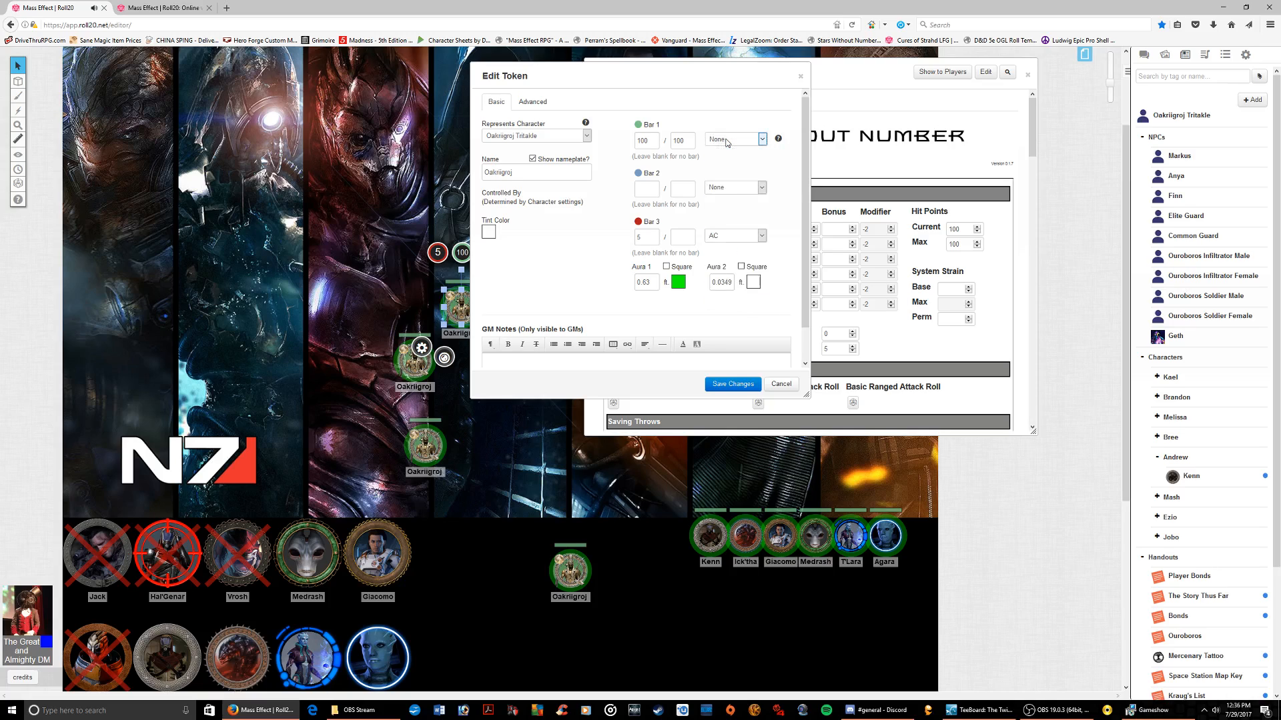
Unlink Bar 3 of the same token by setting its attribute to None and save the token changes
left_click(743, 237)
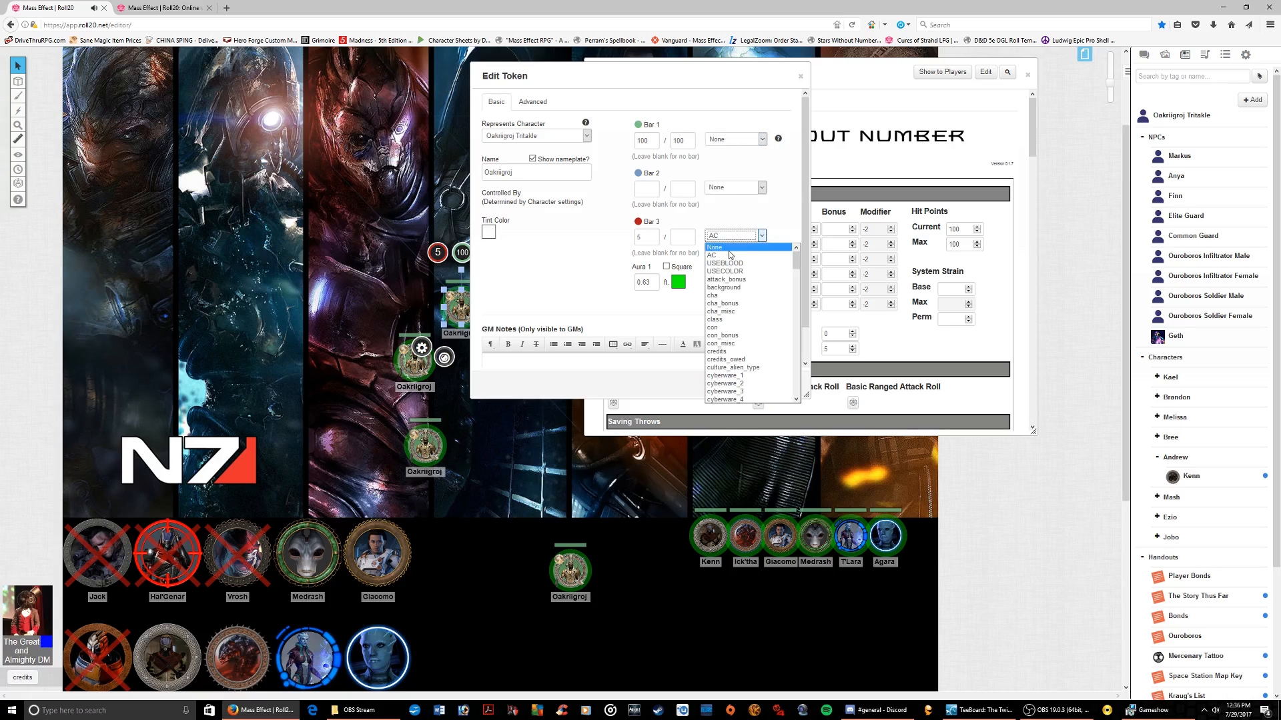
left_click(732, 253)
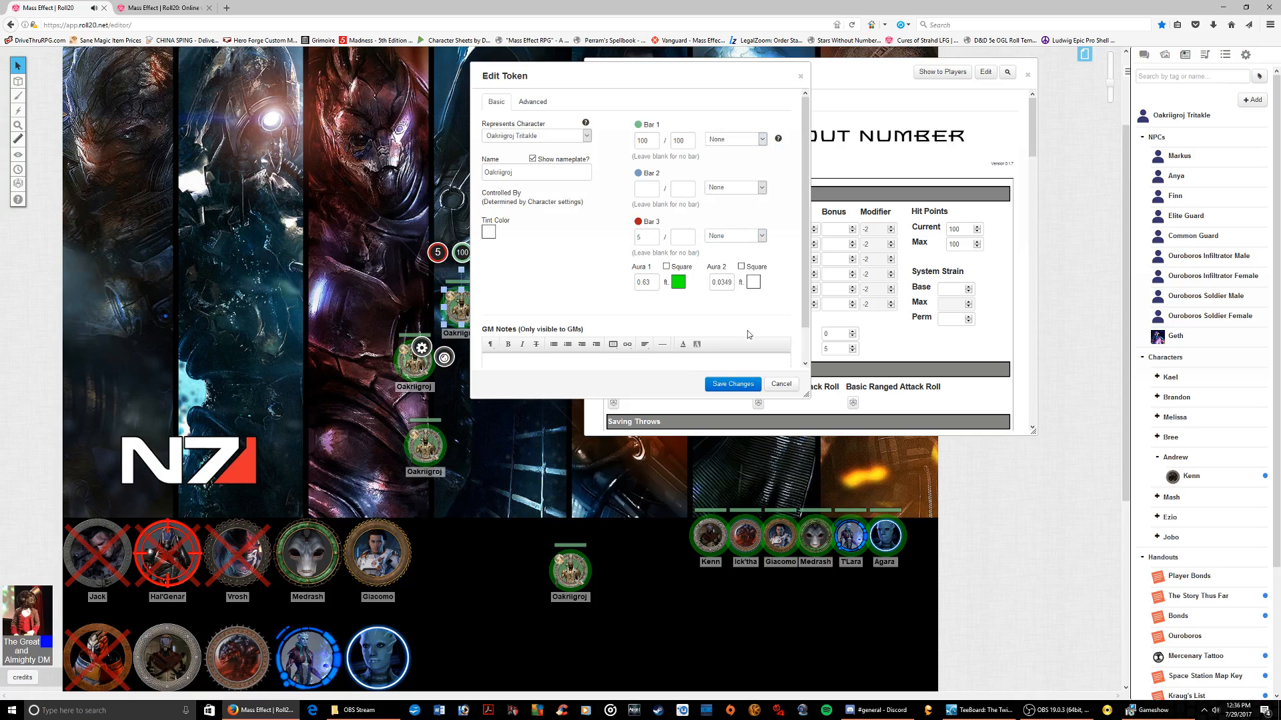
left_click(735, 385)
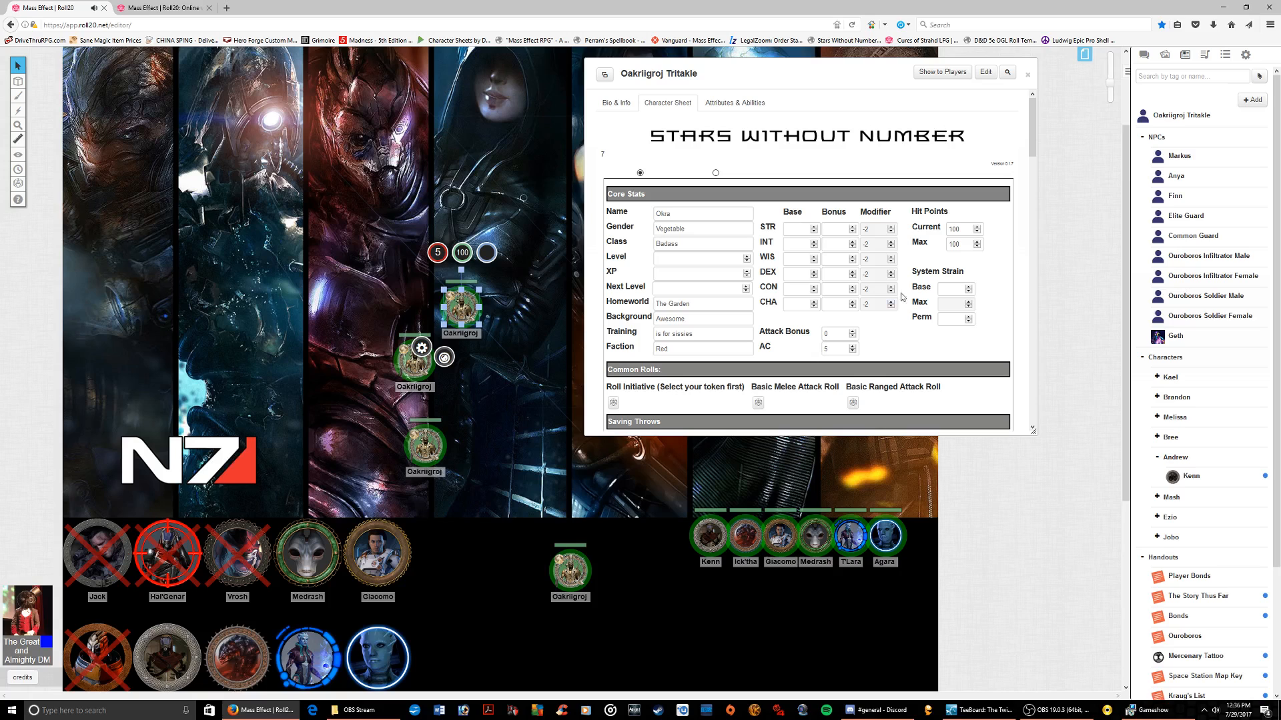
Open the Oakriigroj Tritakle character for editing and delete its default token
left_click(988, 72)
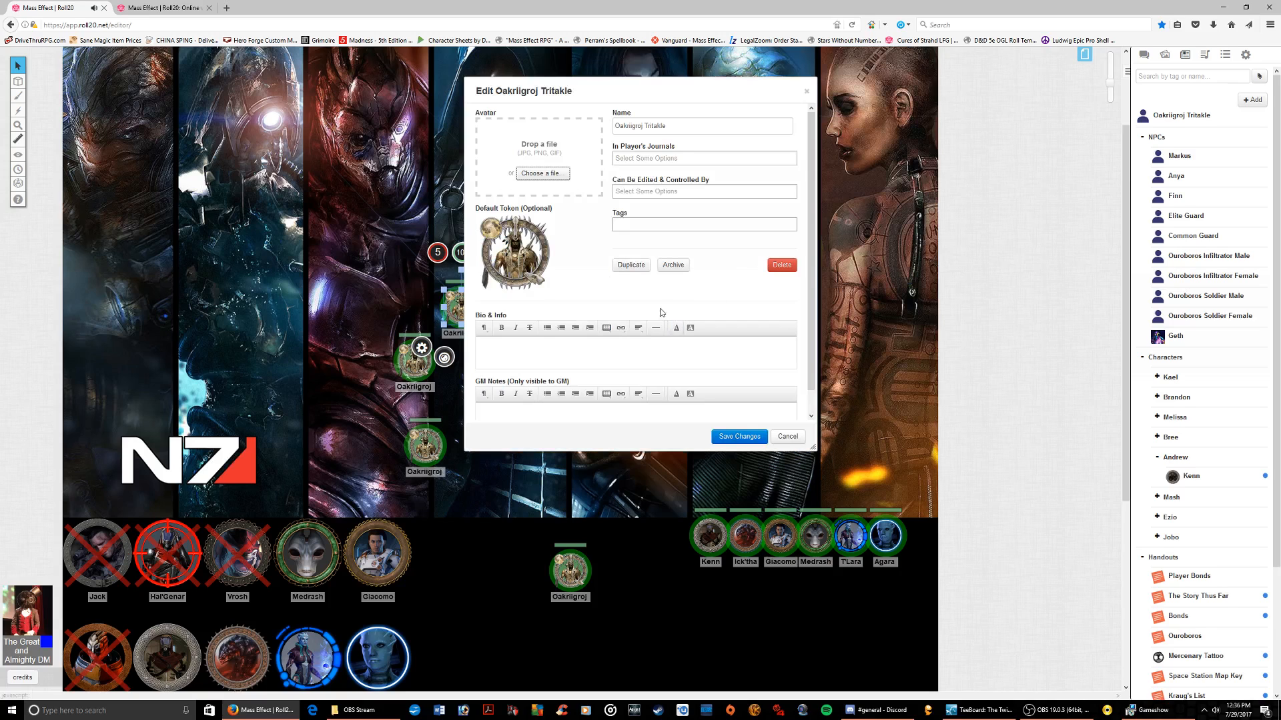
left_click(545, 227)
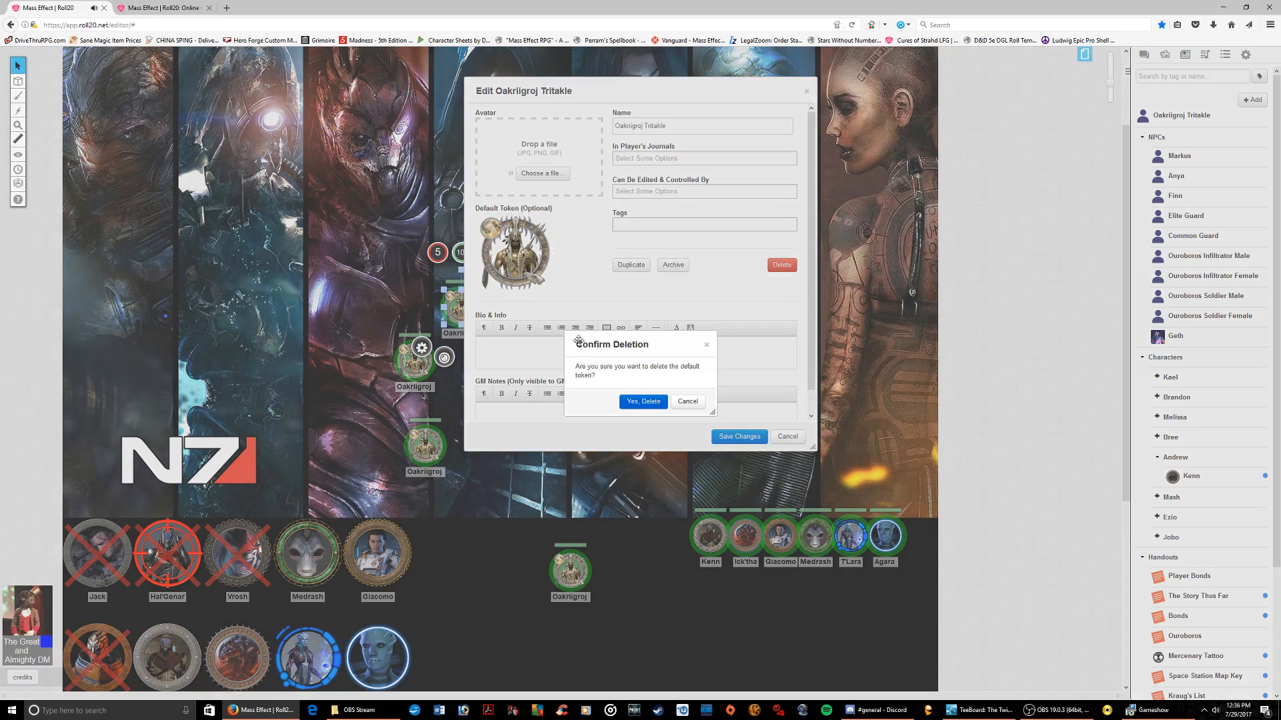
left_click(631, 402)
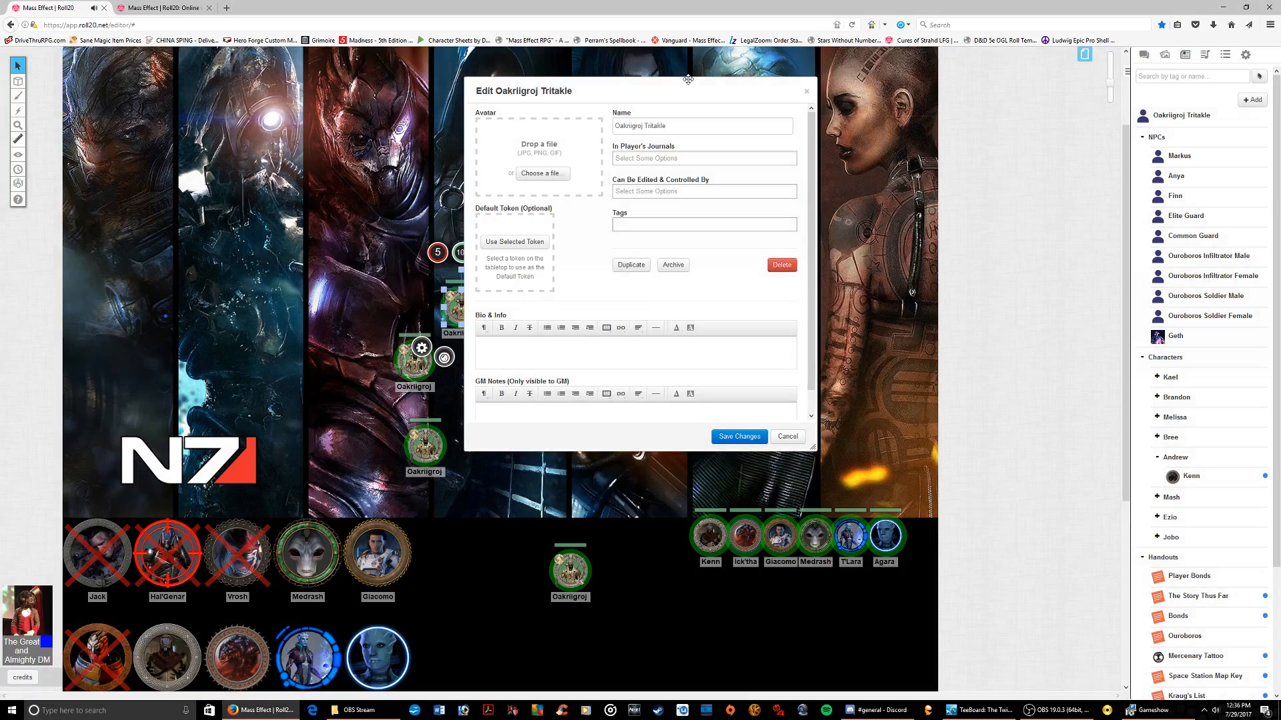
Assign the unlinked topmost Oakriigroj token as the character's default token, save the changes and close the character sheet
left_click_drag(688, 79, 861, 104)
left_click(495, 319)
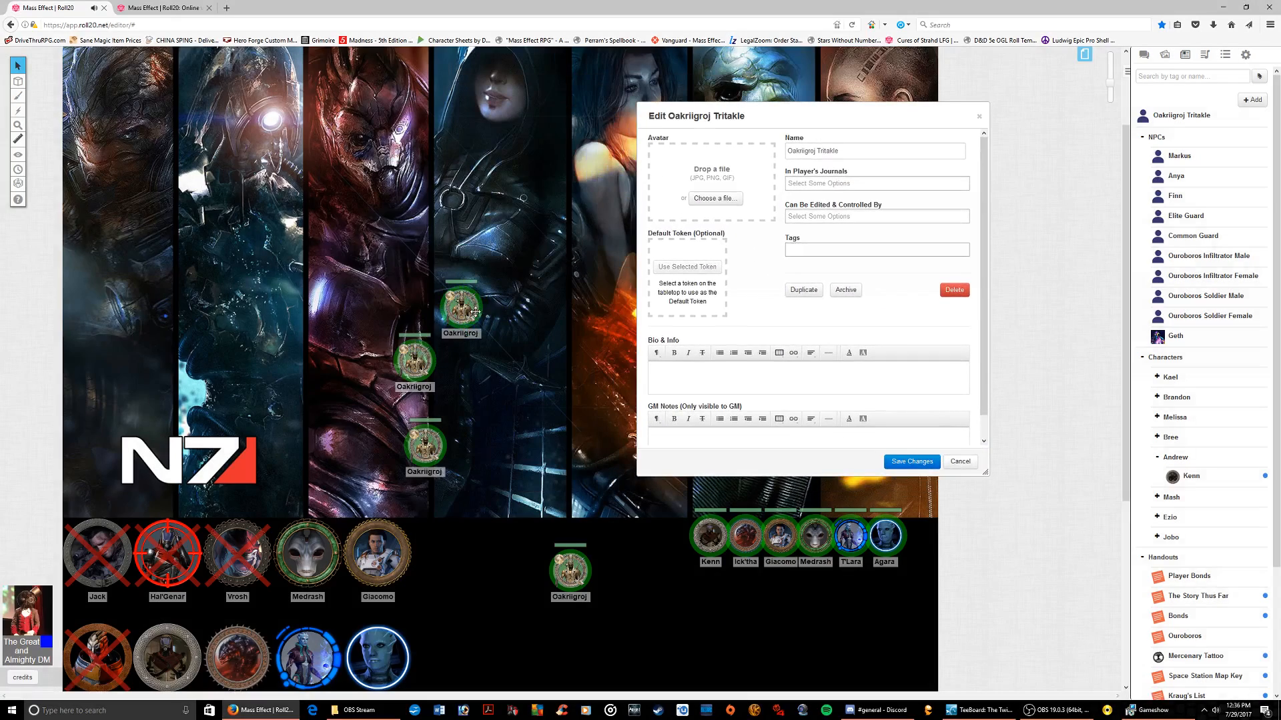
left_click(475, 312)
left_click(421, 348)
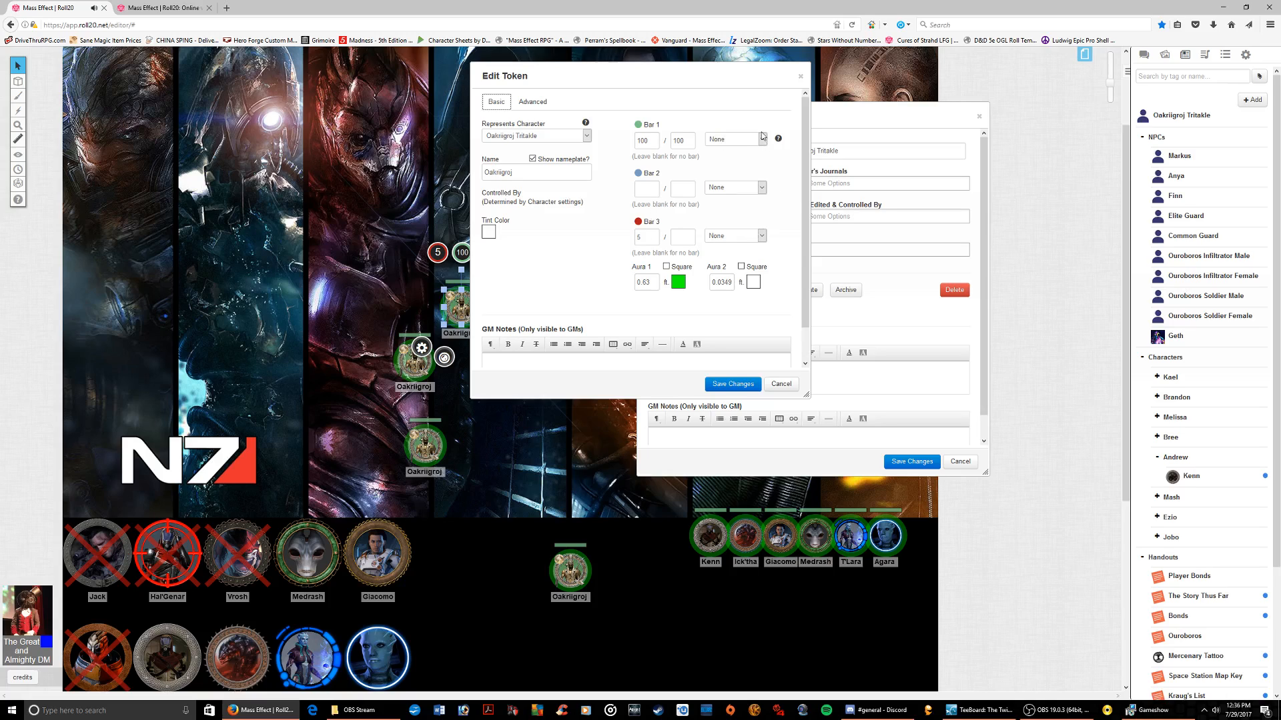
left_click(728, 384)
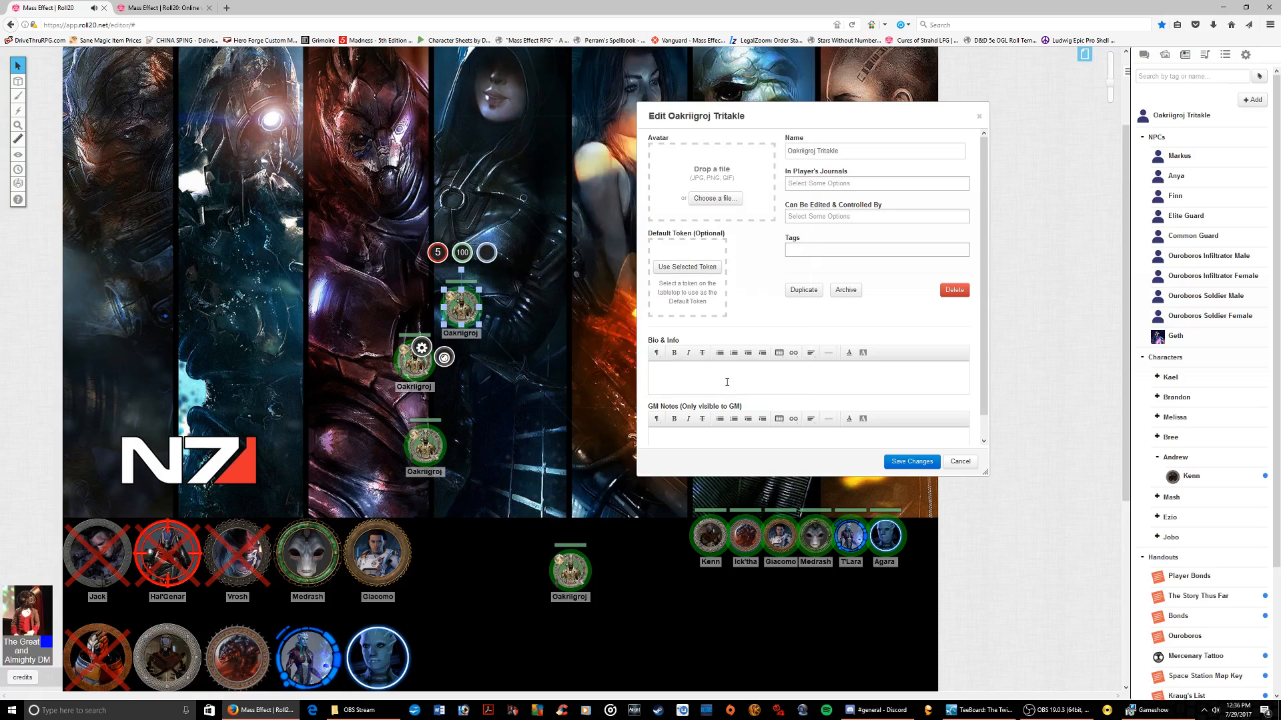
left_click(691, 267)
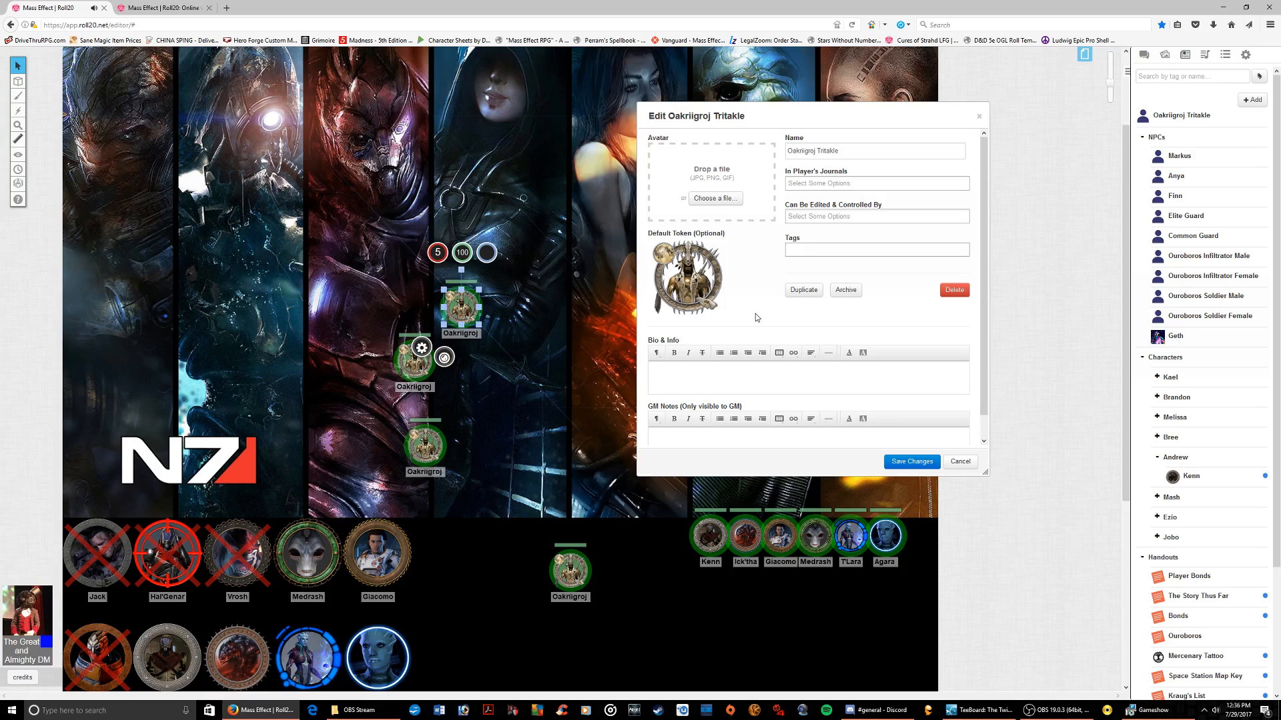
left_click(911, 461)
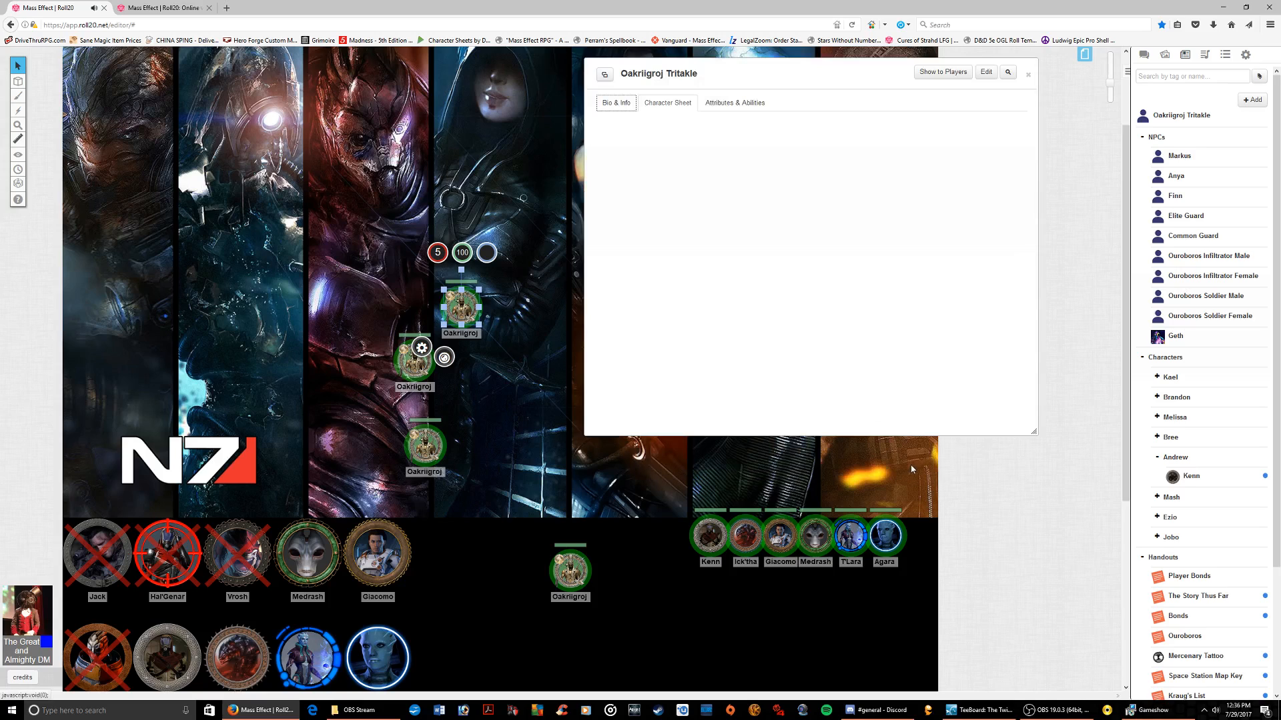
left_click(1024, 72)
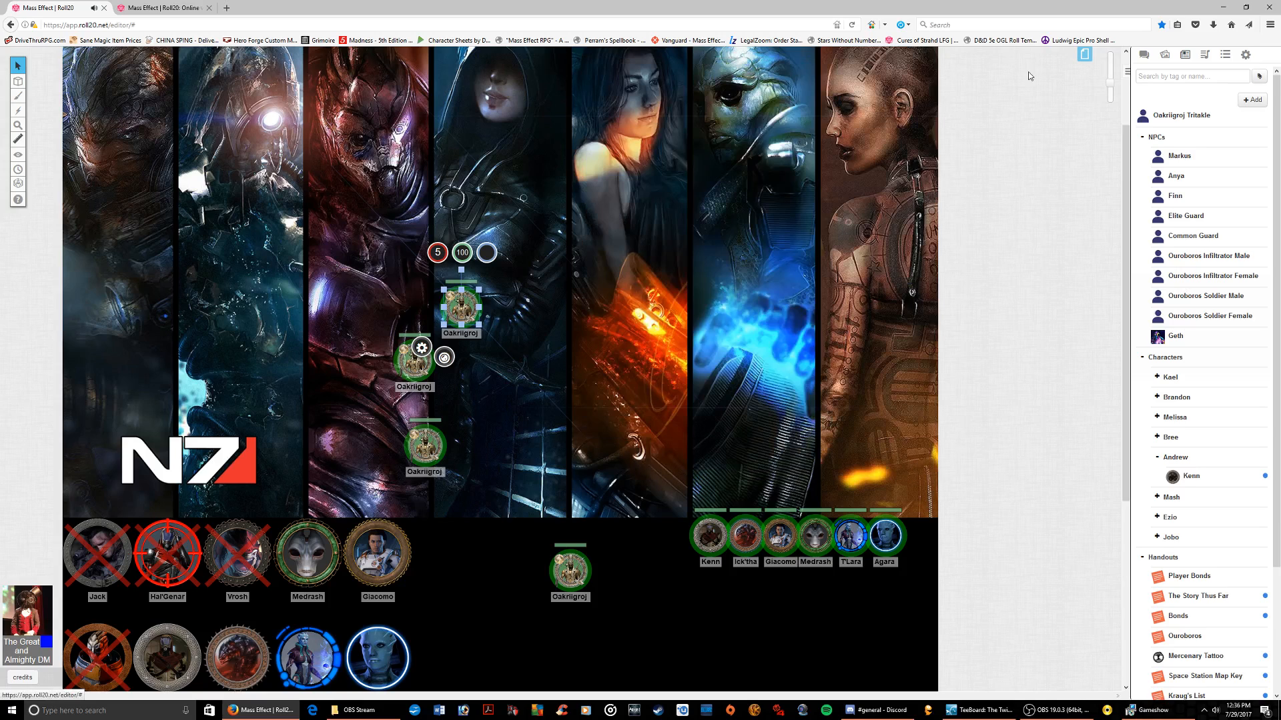
Delete all four Oakriigroj tokens from the page, including the one below the artwork
left_click_drag(370, 360, 494, 463)
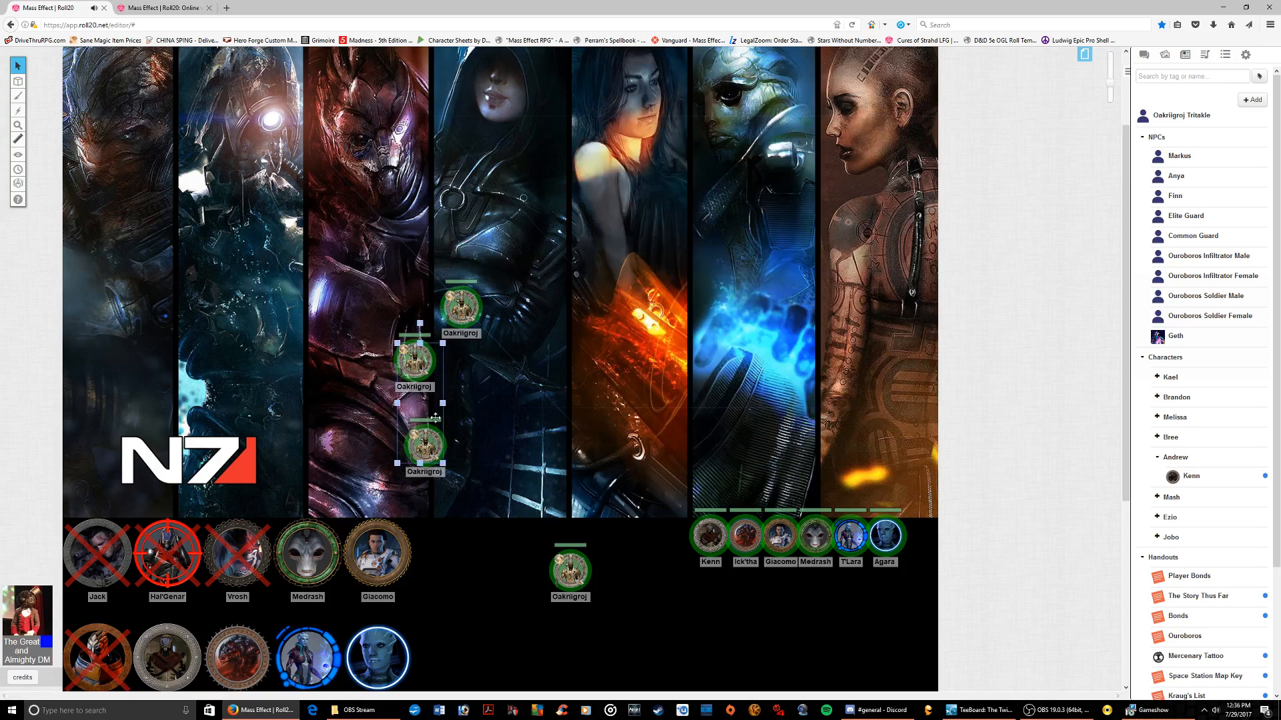
right_click(434, 414)
left_click(461, 330)
right_click(420, 398)
left_click(446, 311)
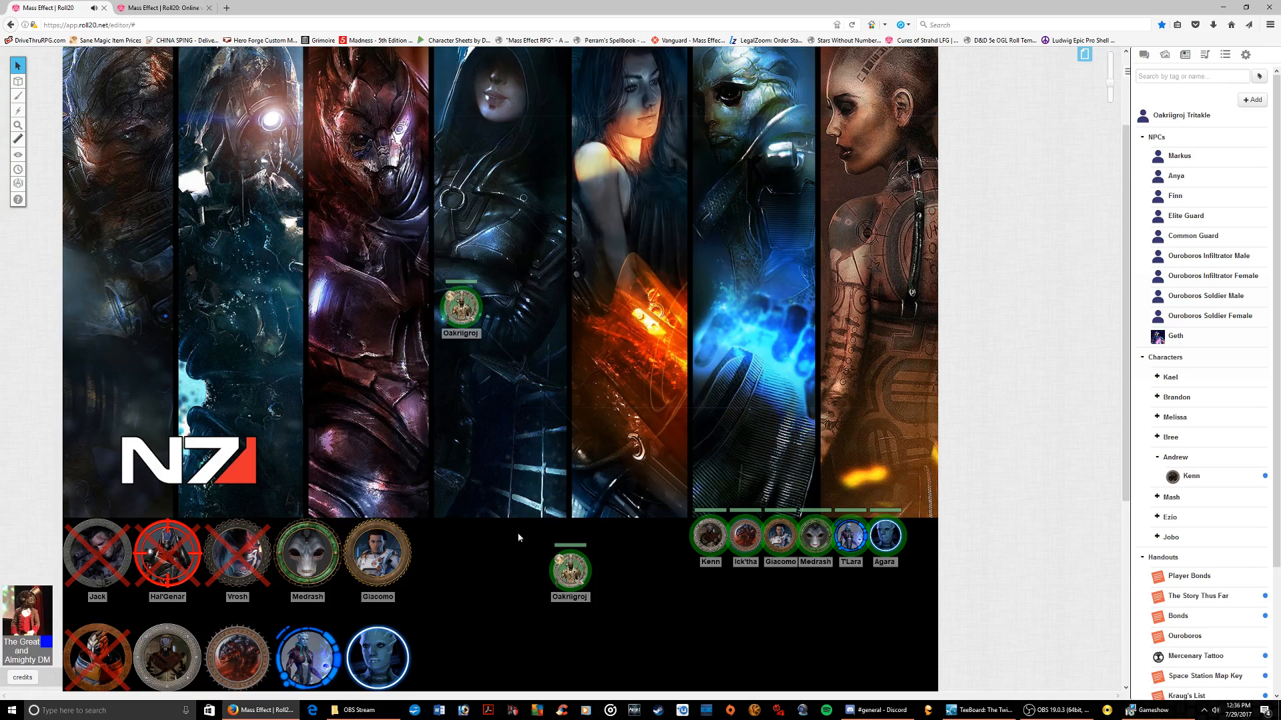
right_click(570, 571)
left_click(618, 478)
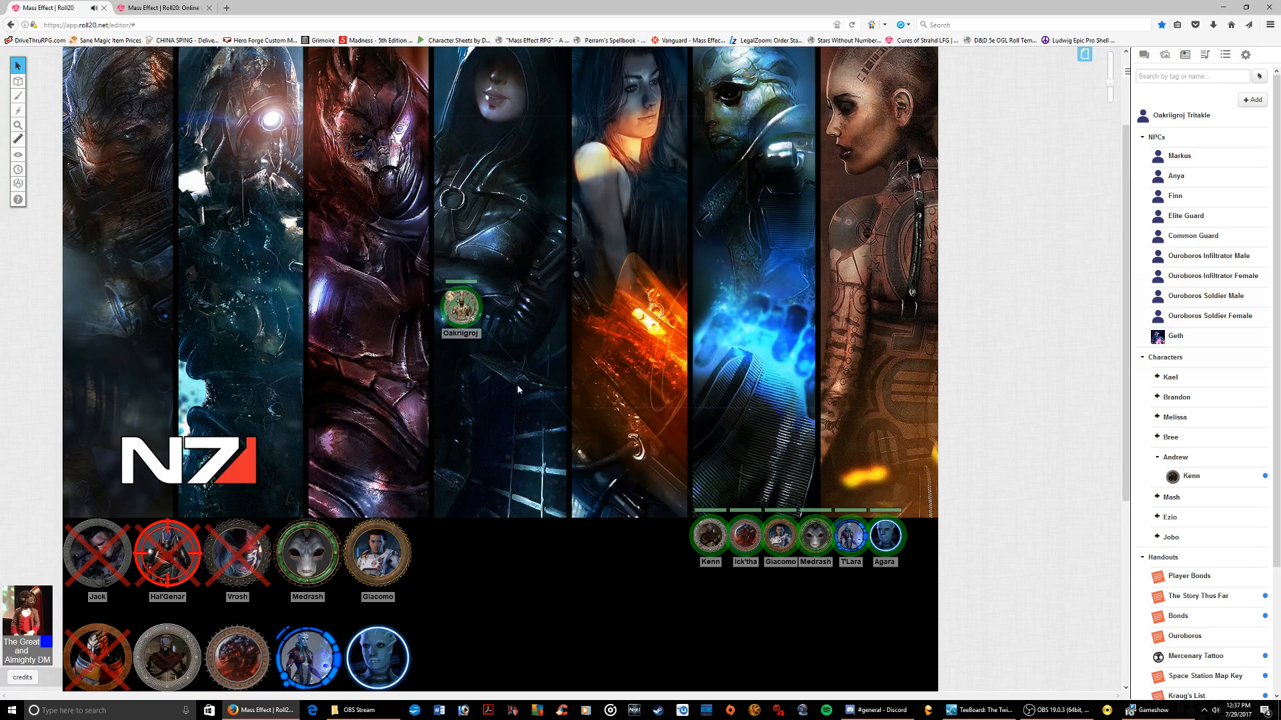
right_click(470, 313)
left_click(500, 231)
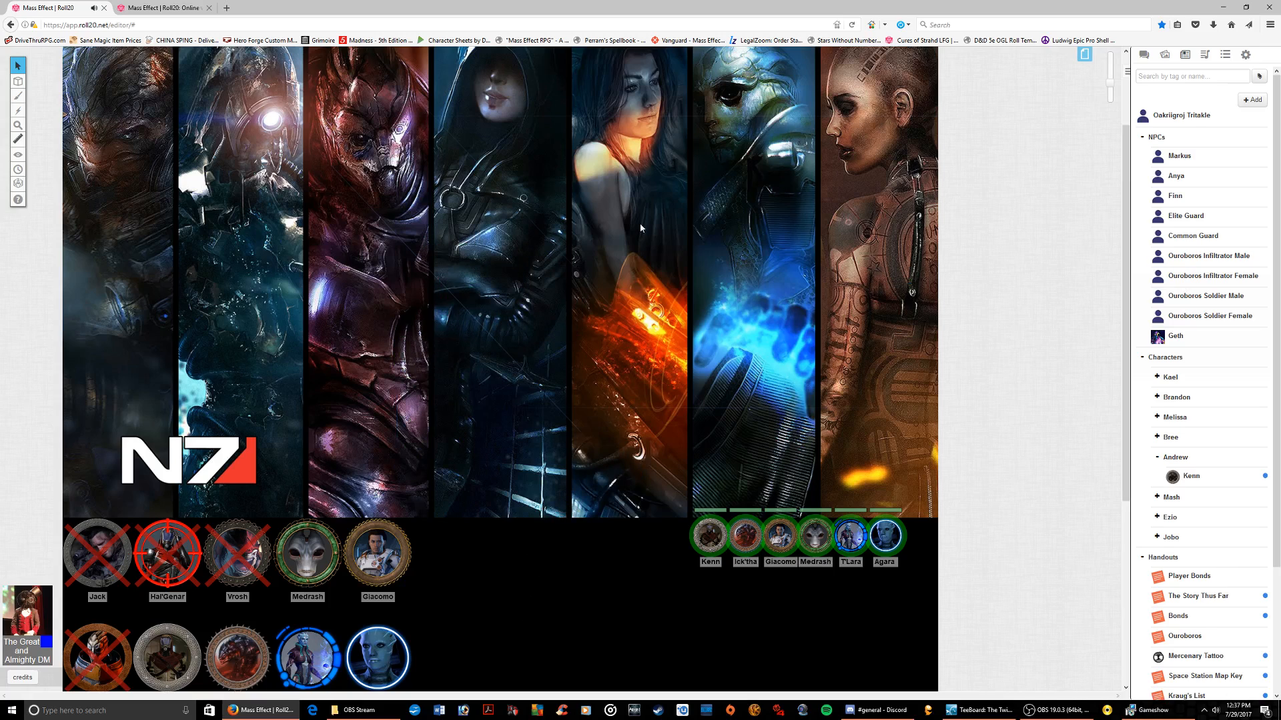
Place four new Oakriigroj Tritakle tokens from the journal across the middle panels of the artwork
left_click_drag(1178, 116, 393, 239)
left_click_drag(1177, 116, 600, 224)
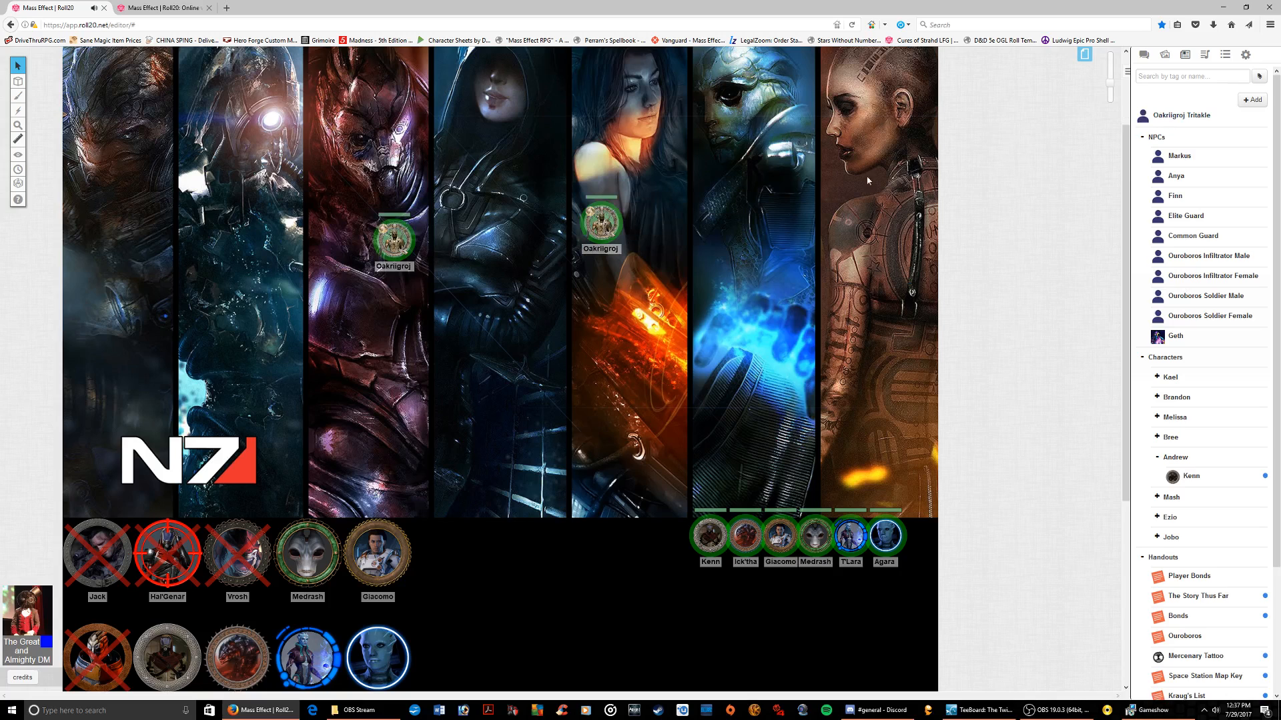
left_click_drag(1177, 119, 547, 337)
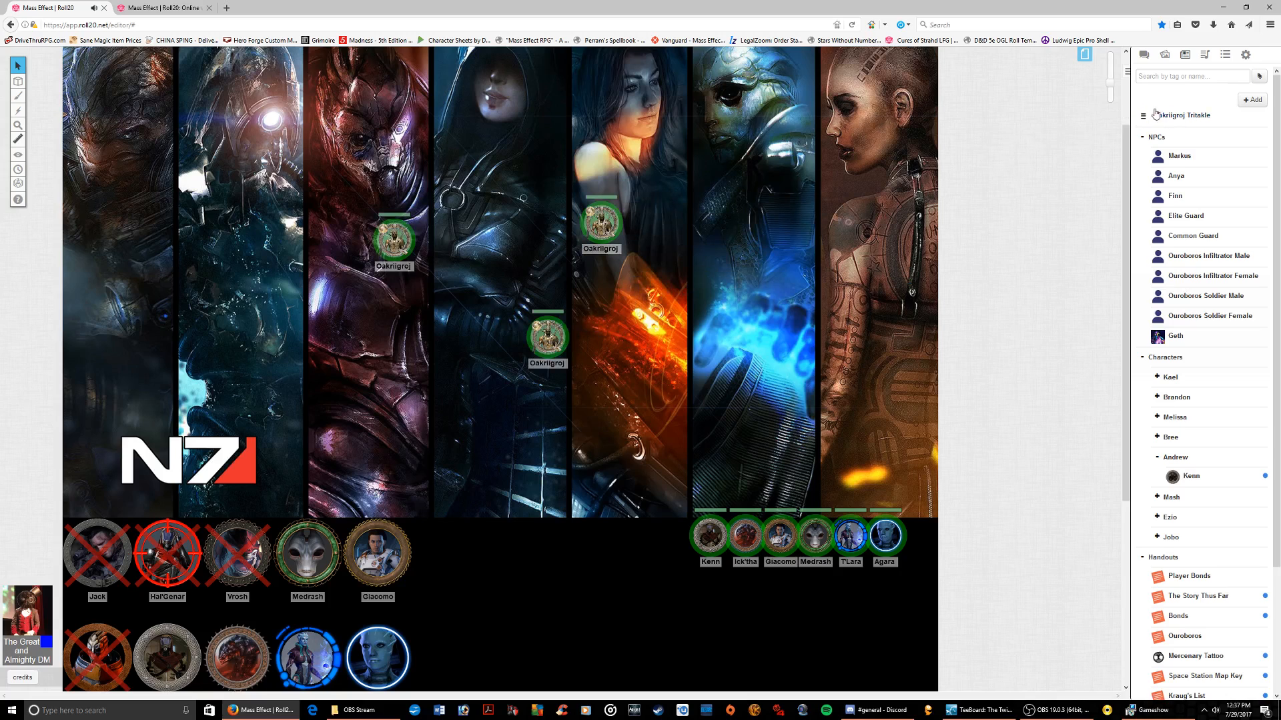
left_click_drag(1157, 116, 497, 219)
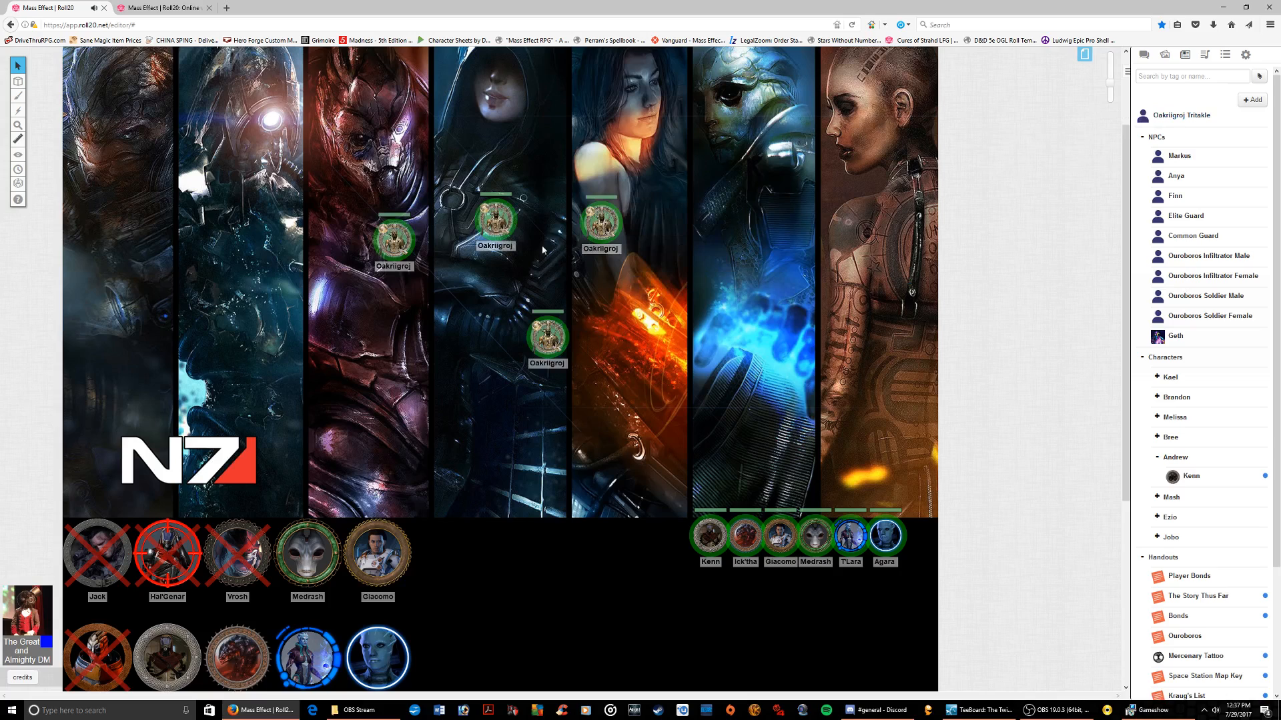
Set the hit points of the upper Oakriigroj token on the hooded figure's panel to 50 and deselect it
left_click(499, 198)
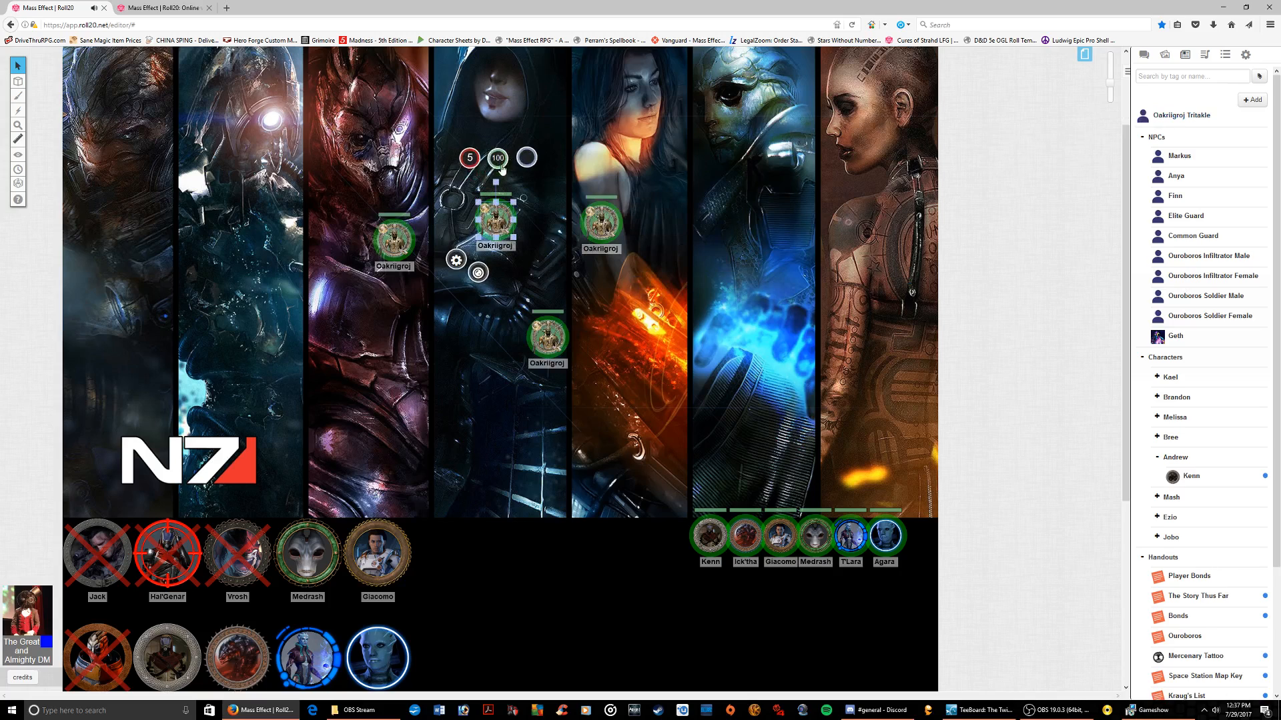
left_click(497, 164)
type("50")
key("Return")
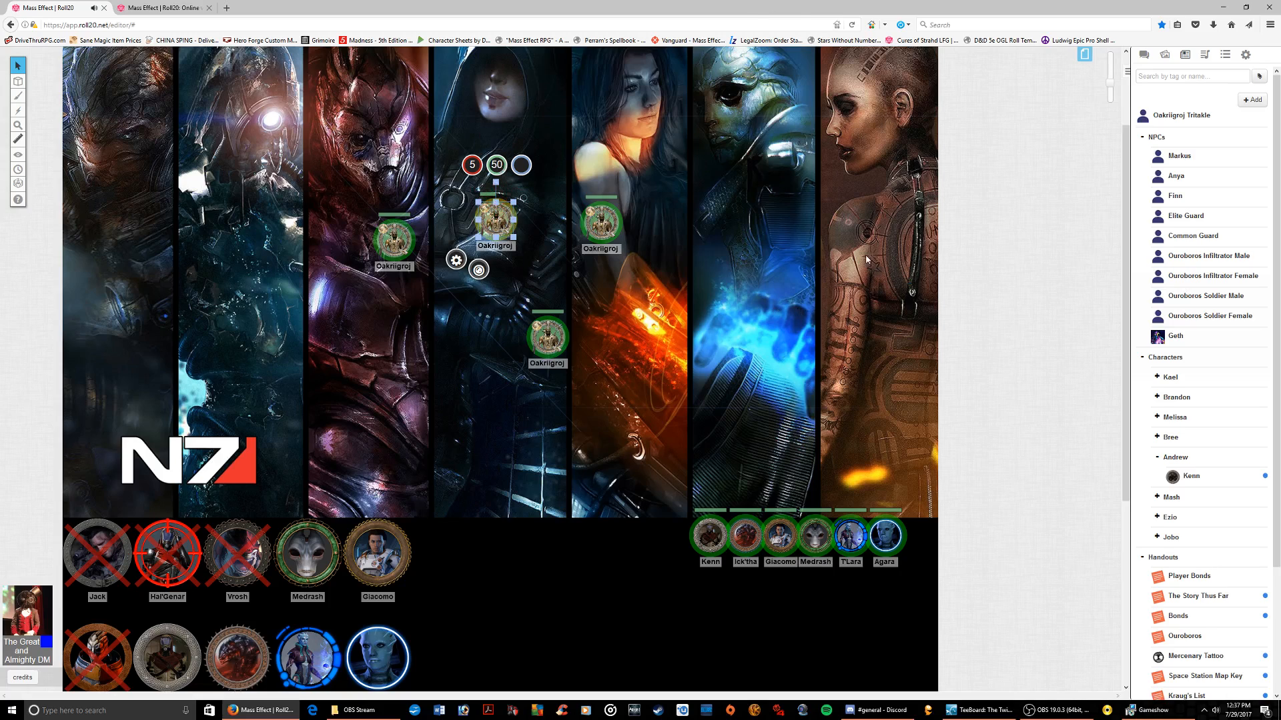
left_click(580, 286)
Add three more Oakriigroj Tritakle tokens from the journal and move the last one to the lower part of the hooded figure's panel
left_click_drag(1188, 108, 831, 280)
left_click_drag(1094, 134, 706, 191)
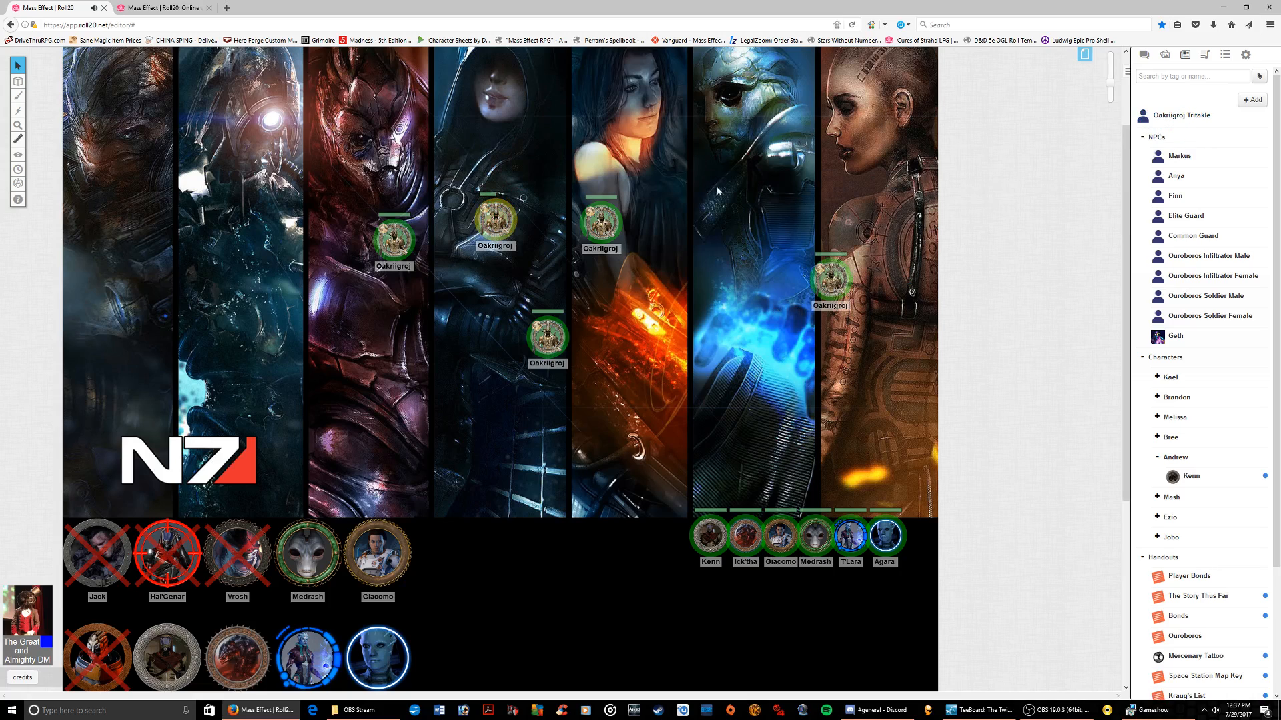
left_click_drag(1181, 114, 621, 332)
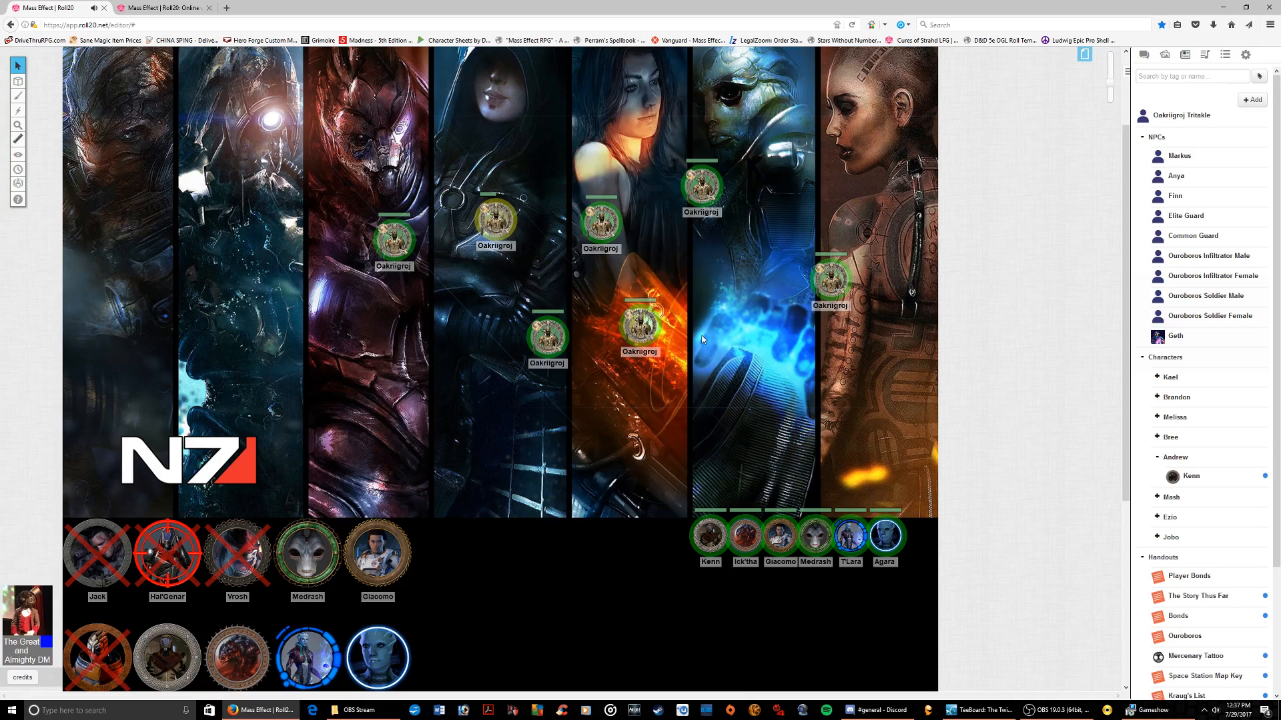
left_click_drag(635, 301, 531, 407)
Raise the hit points of the damaged Oakriigroj token to 150
left_click(493, 225)
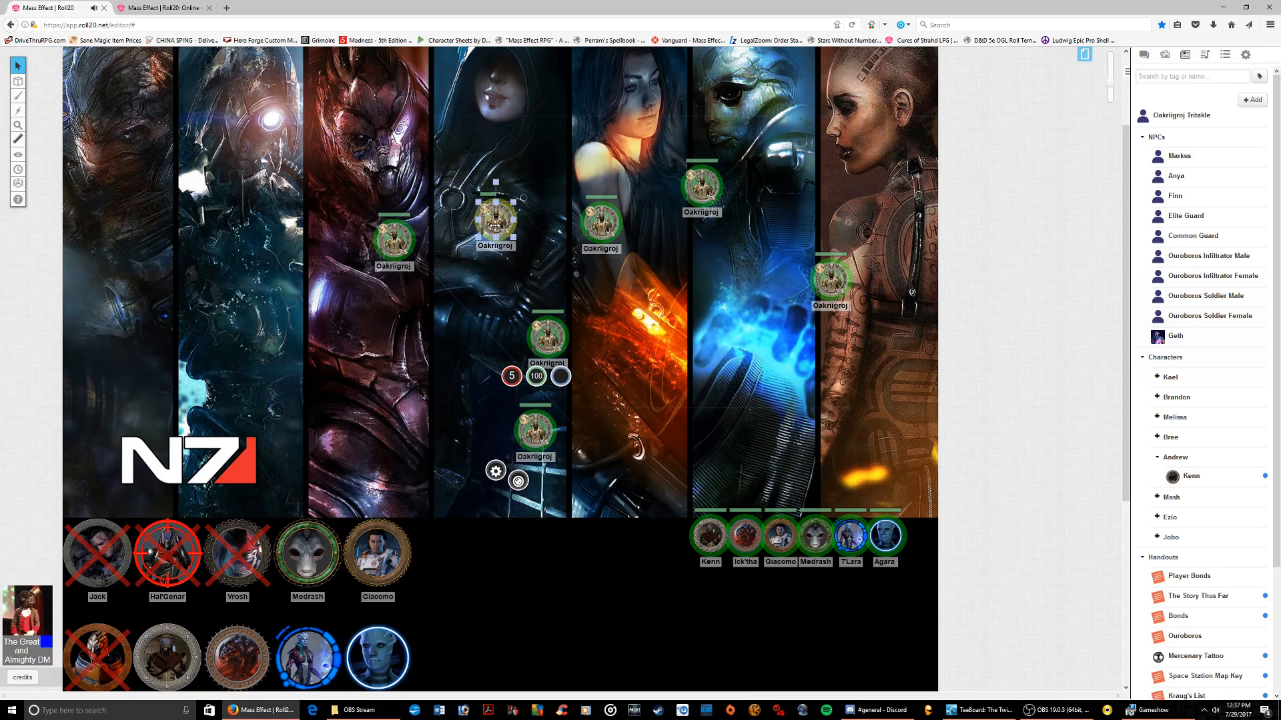
left_click(496, 165)
type("150")
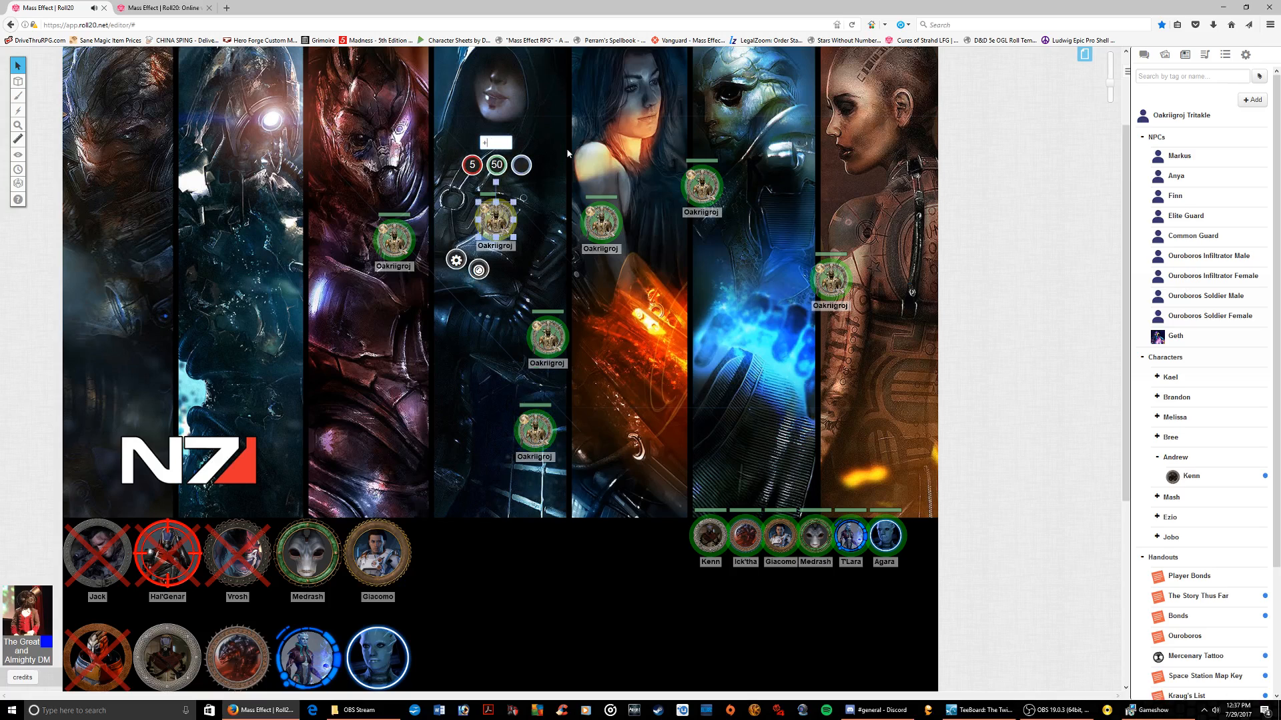
key("Return")
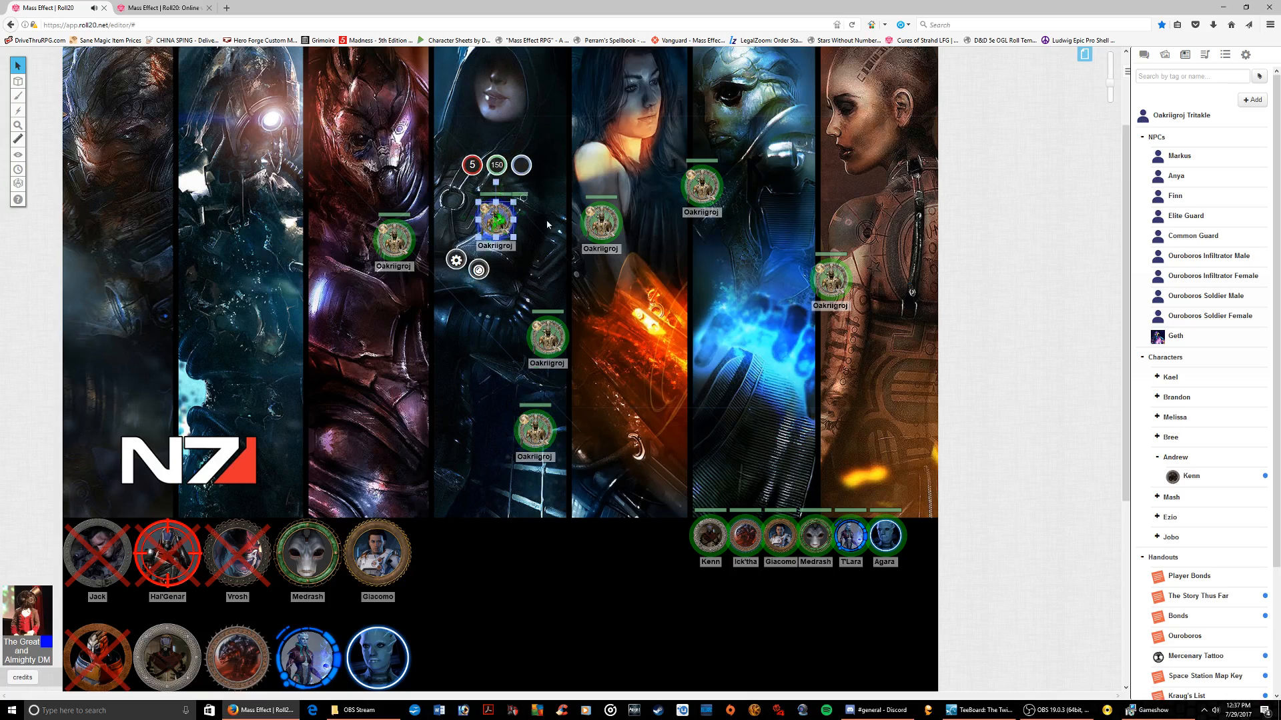
Set that Oakriigroj token's hit points to 100 and deselect it
left_click(497, 167)
type("100")
key("Return")
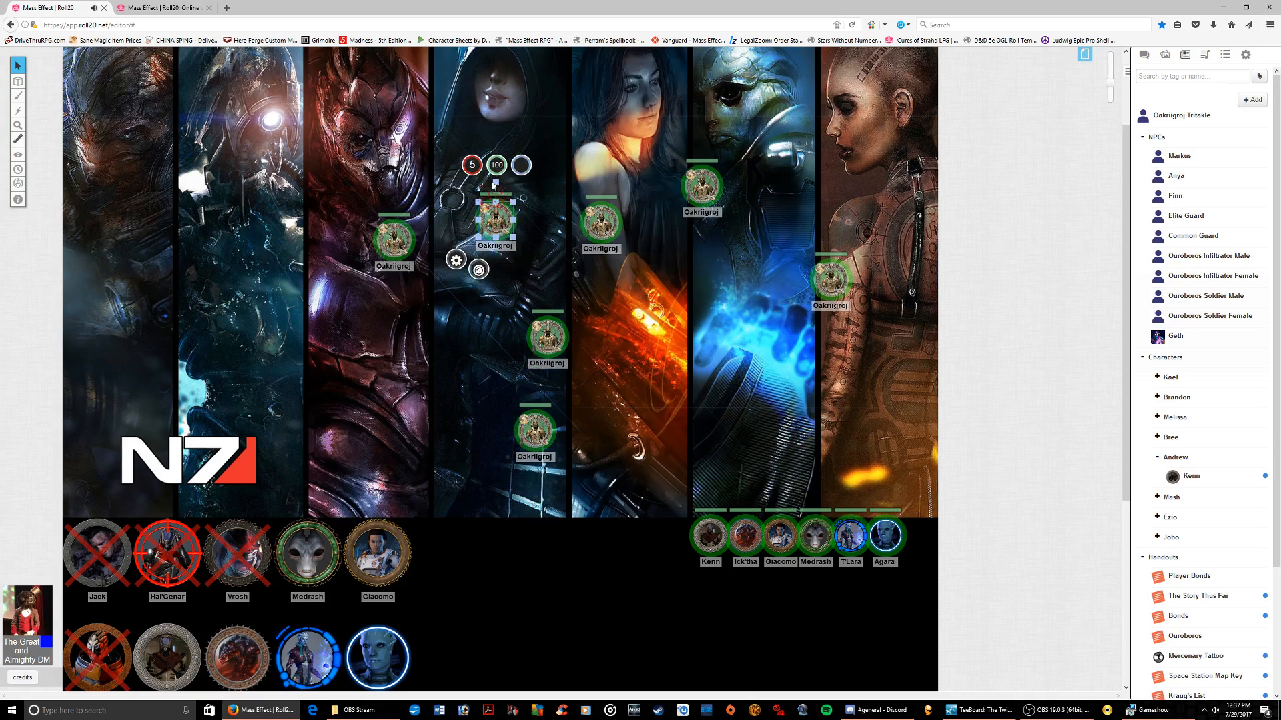
left_click(578, 304)
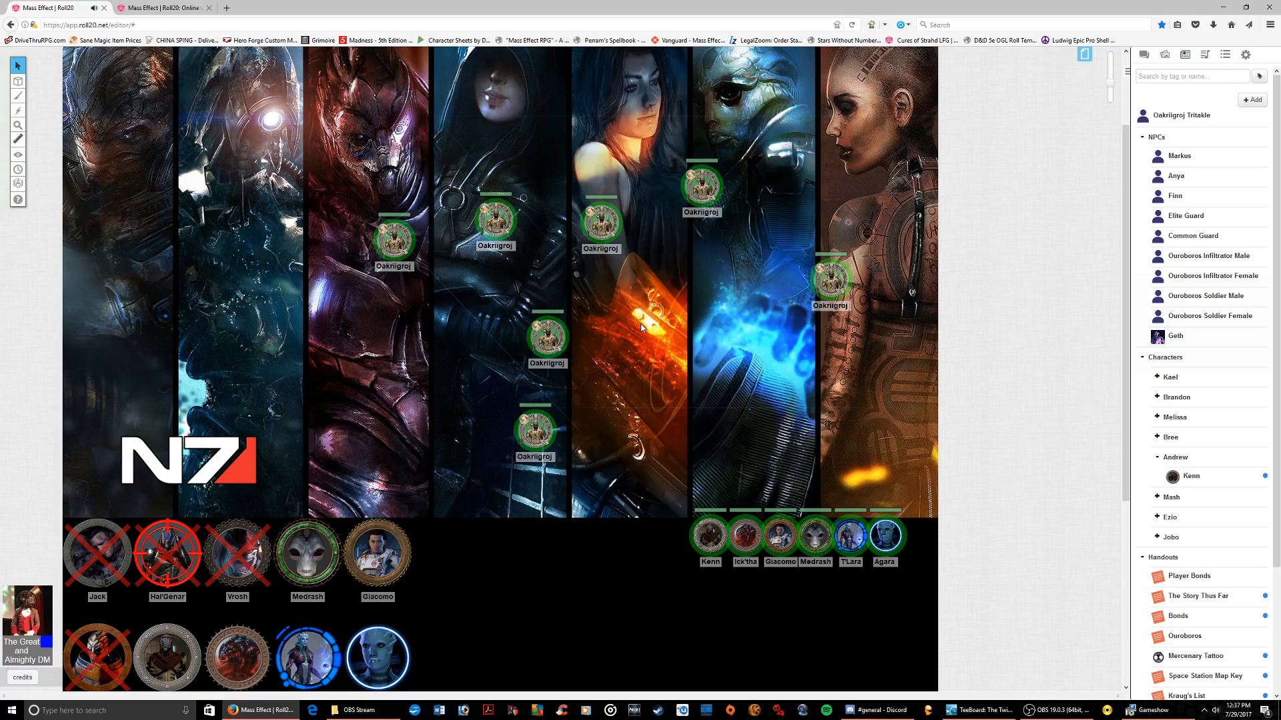
scroll(833, 419, "down", 3)
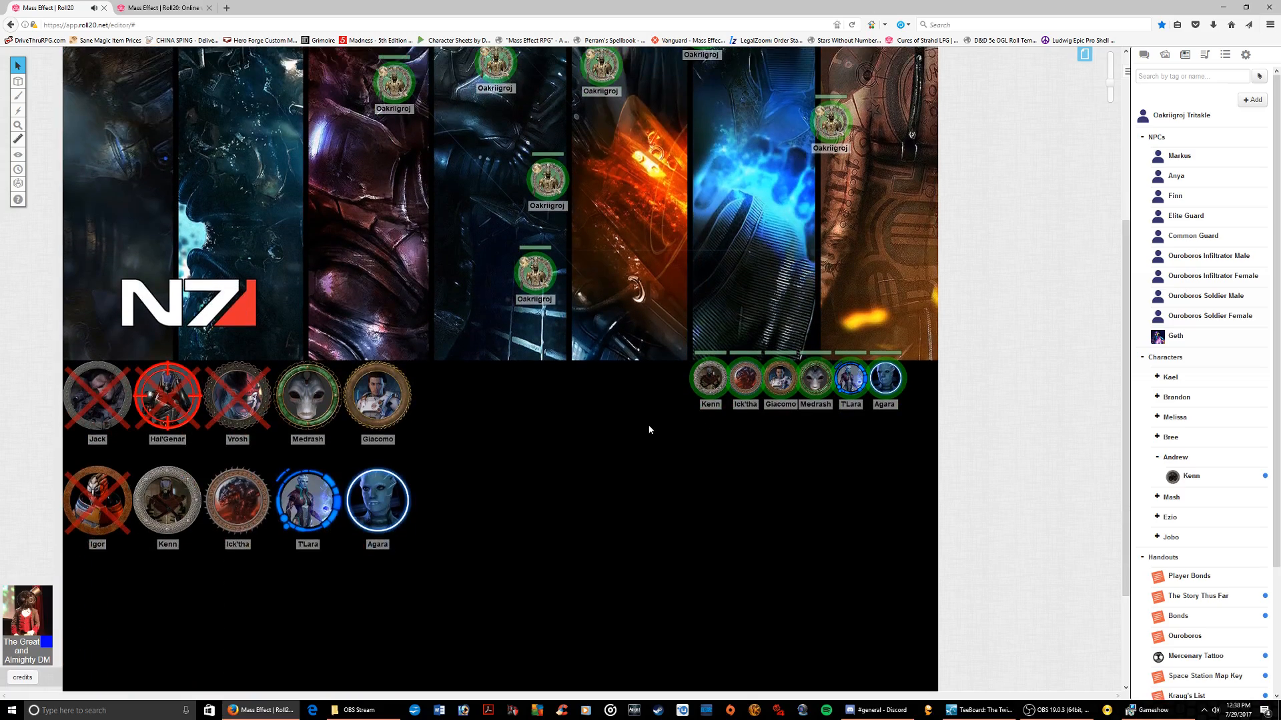
scroll(654, 426, "up", 2)
scroll(664, 453, "down", 1)
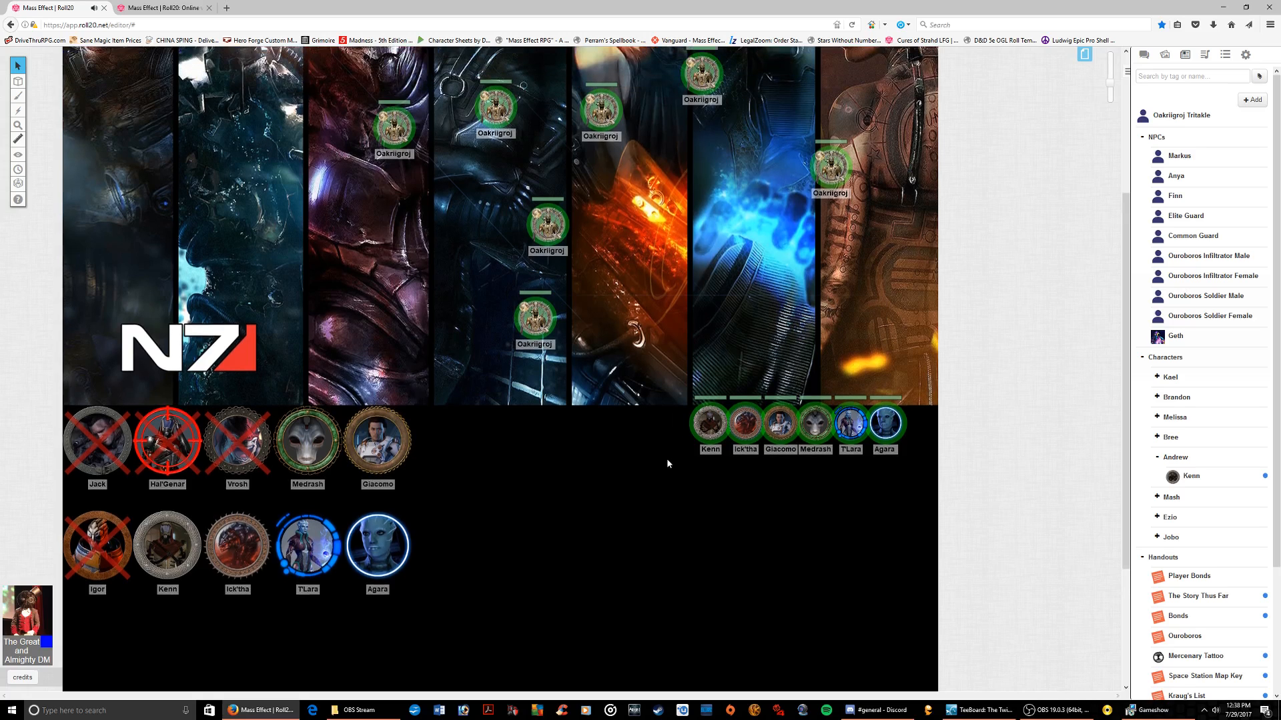
scroll(658, 434, "up", 2)
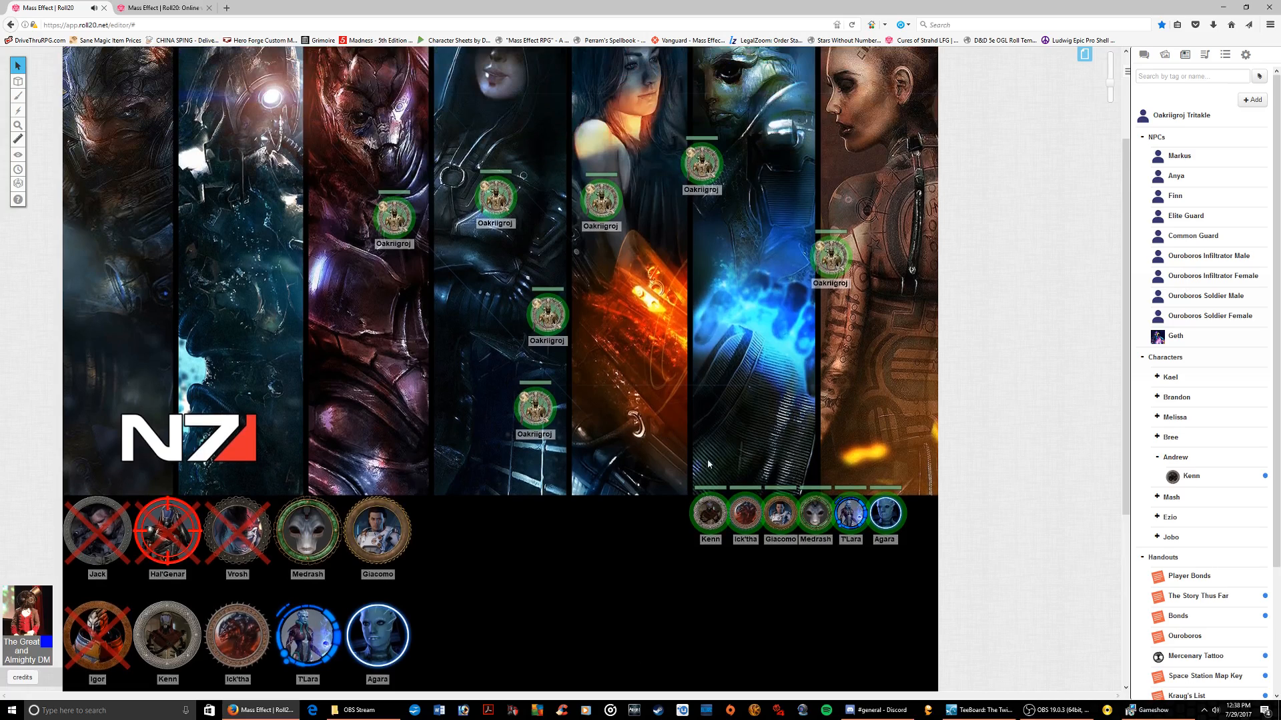
scroll(423, 523, "down", 3)
scroll(358, 253, "up", 3)
scroll(395, 375, "down", 4)
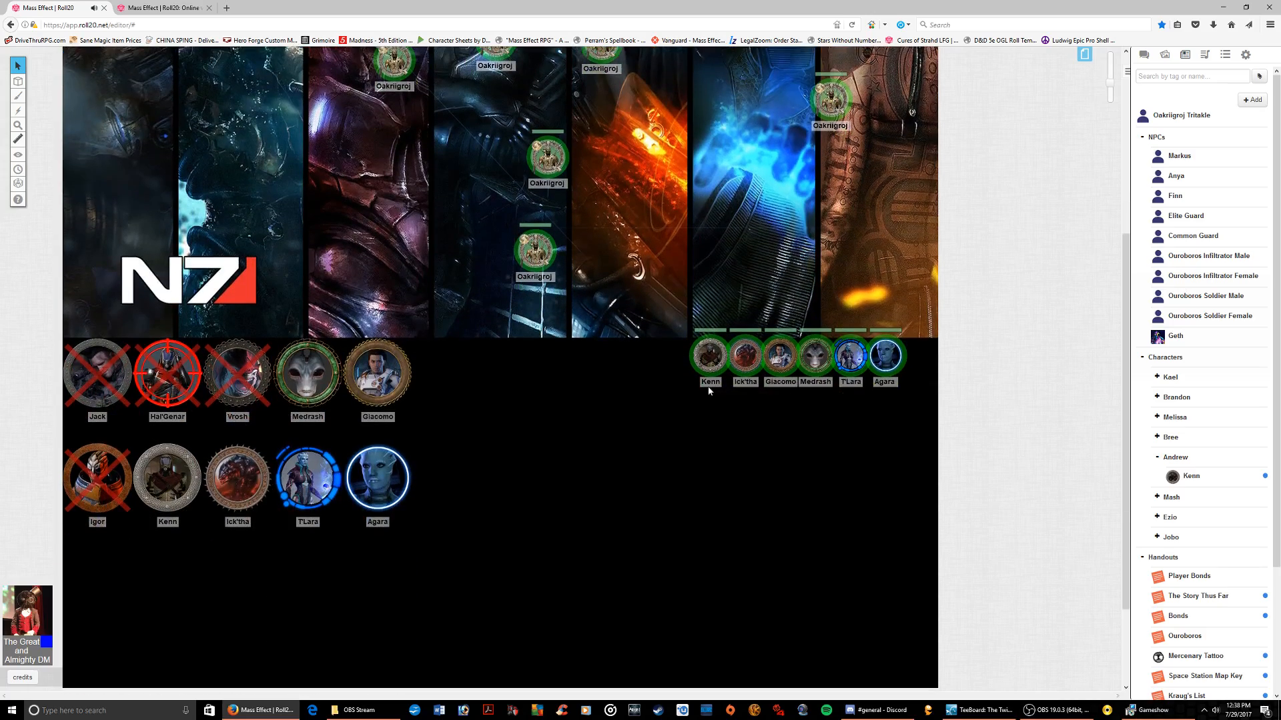
scroll(712, 386, "up", 3)
scroll(724, 434, "down", 1)
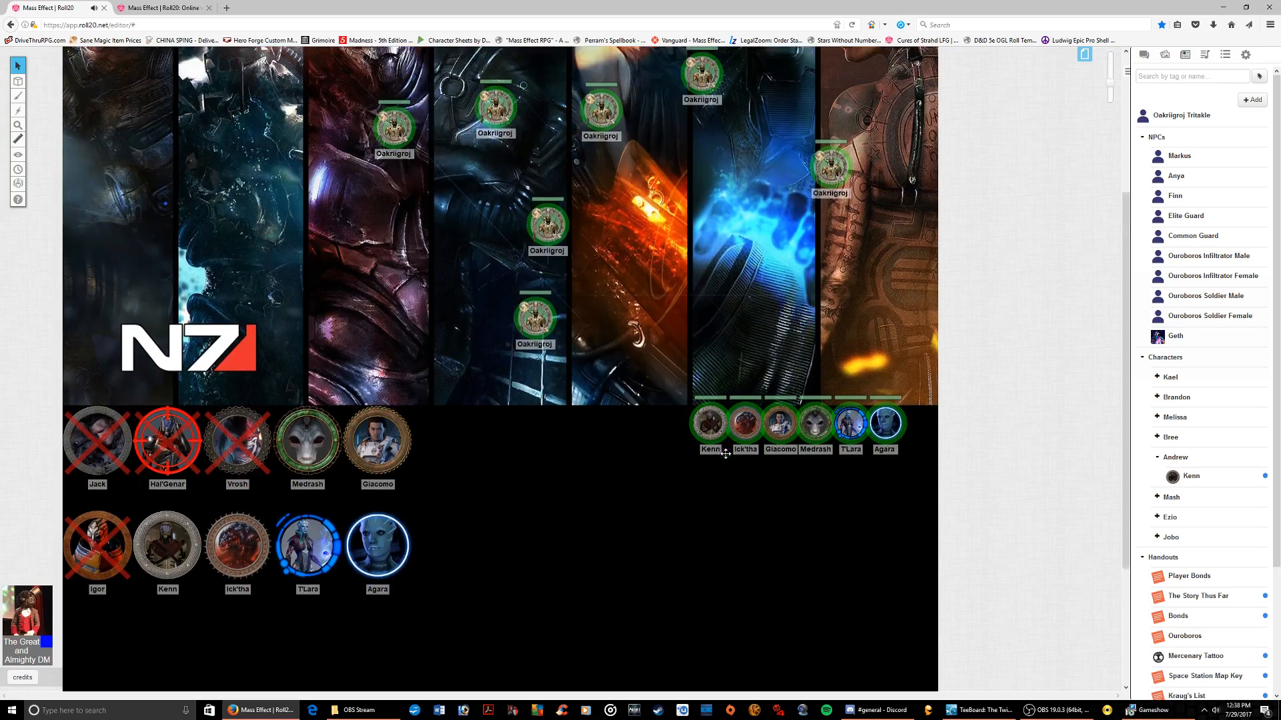
scroll(725, 453, "down", 2)
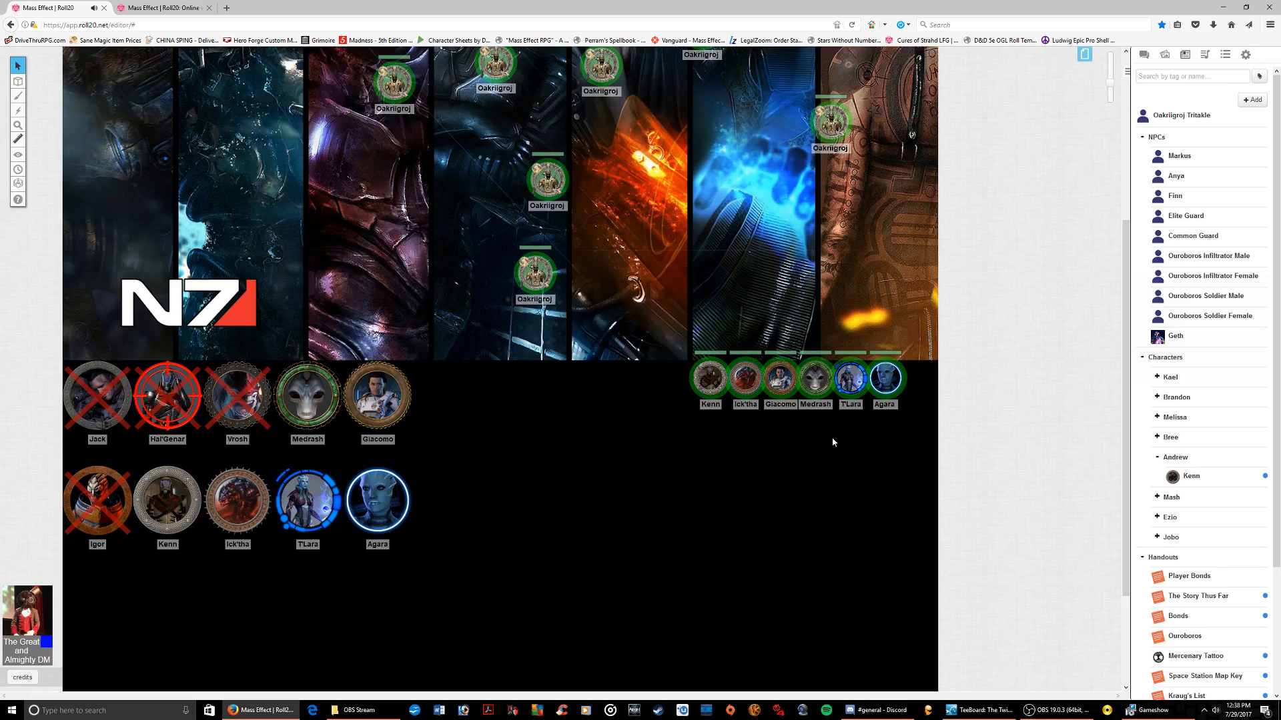
scroll(838, 446, "up", 1)
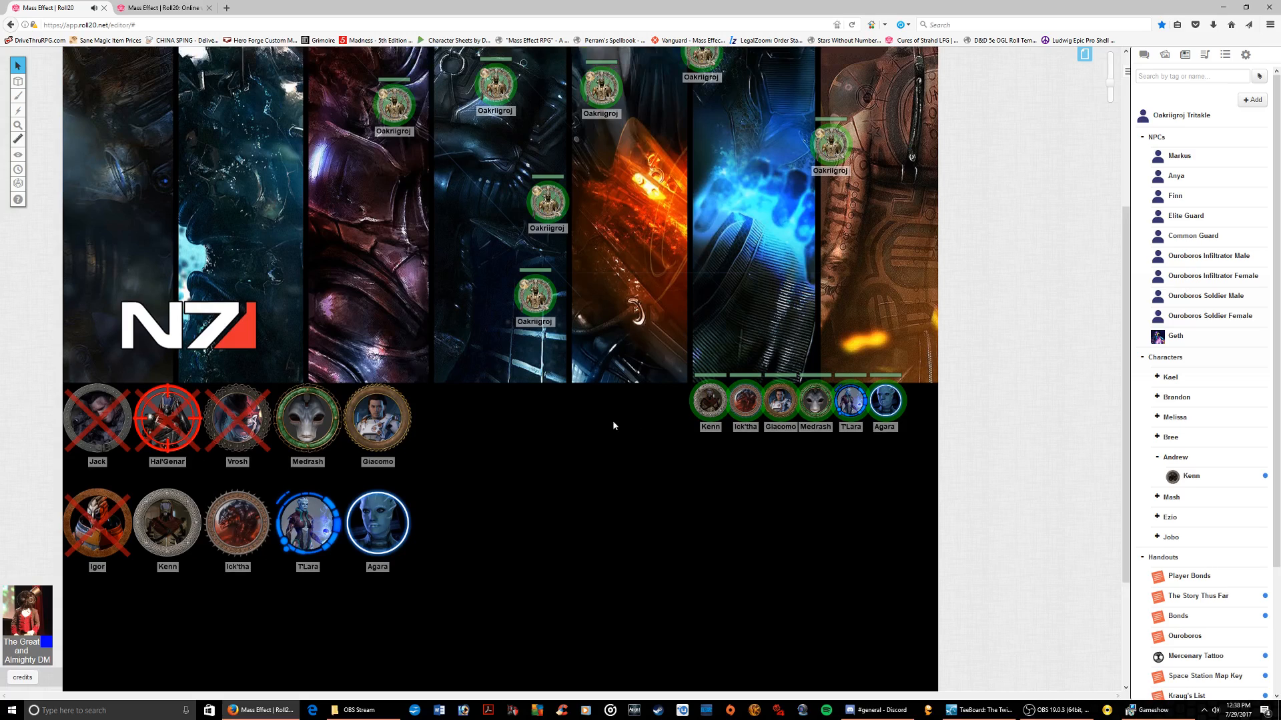
scroll(547, 409, "up", 10)
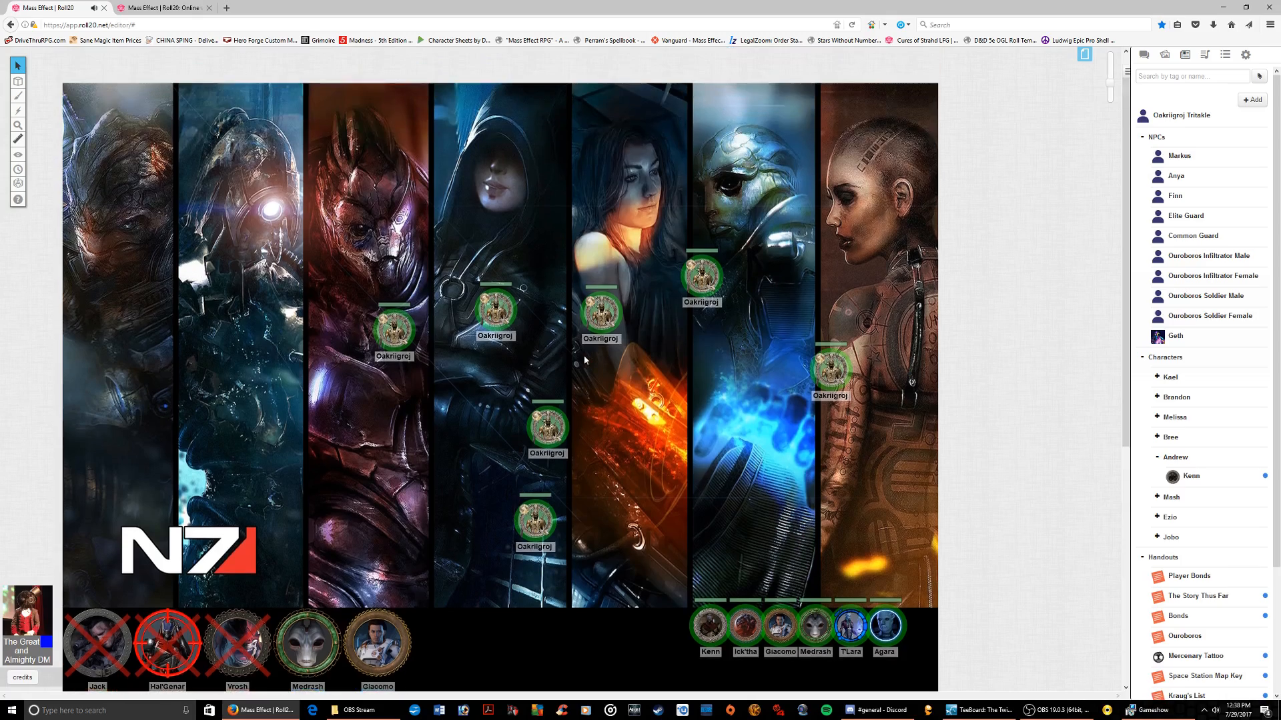
scroll(680, 365, "up", 1)
scroll(680, 365, "down", 12)
scroll(734, 361, "up", 11)
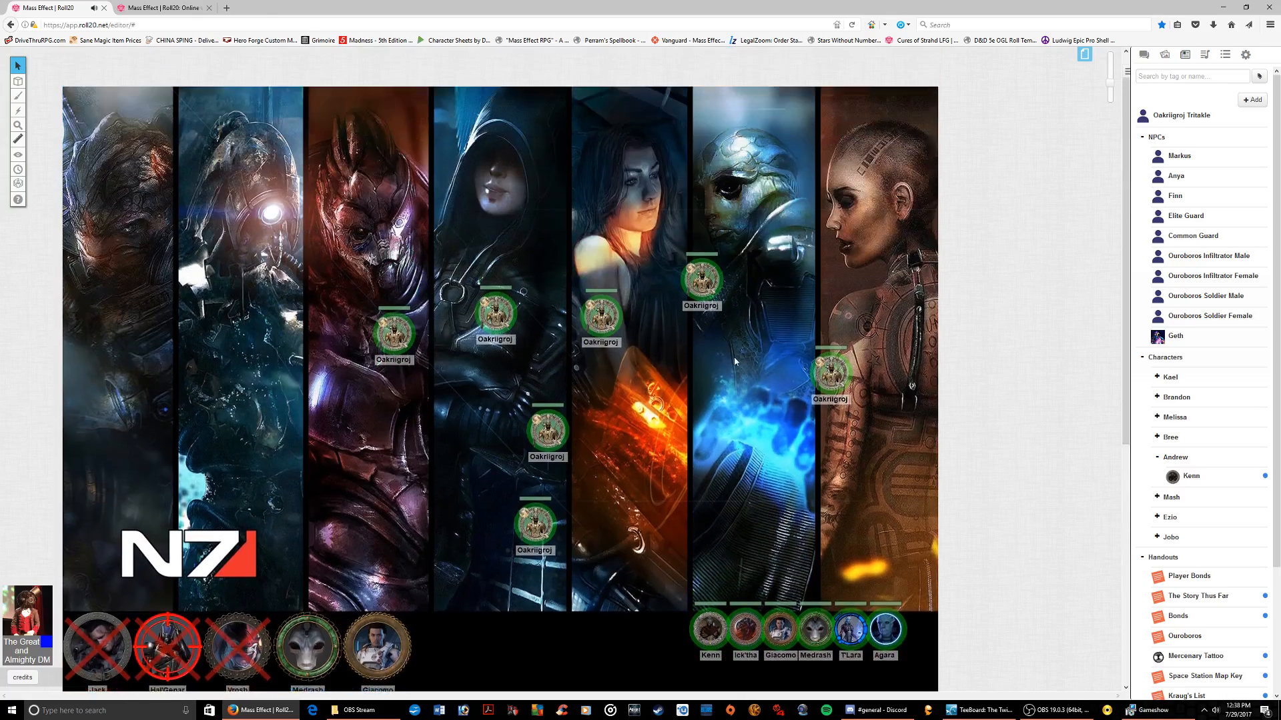
scroll(735, 361, "up", 1)
scroll(537, 176, "down", 8)
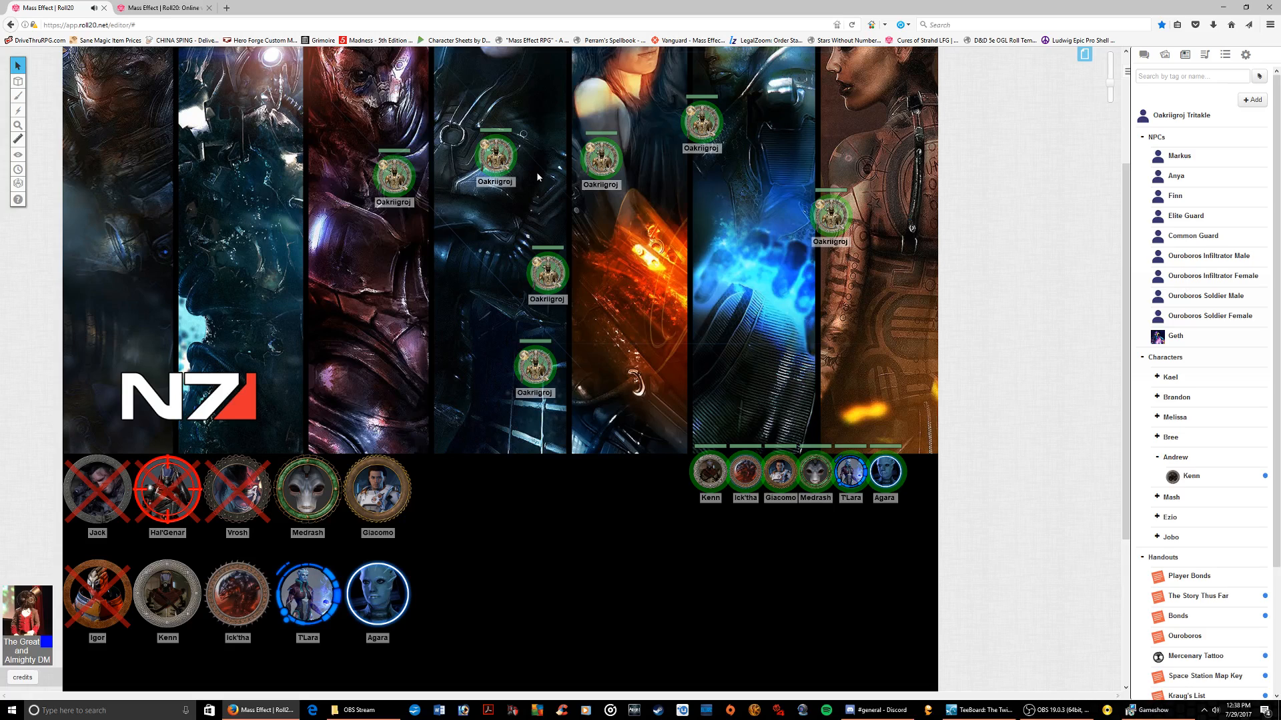
scroll(606, 301, "up", 3)
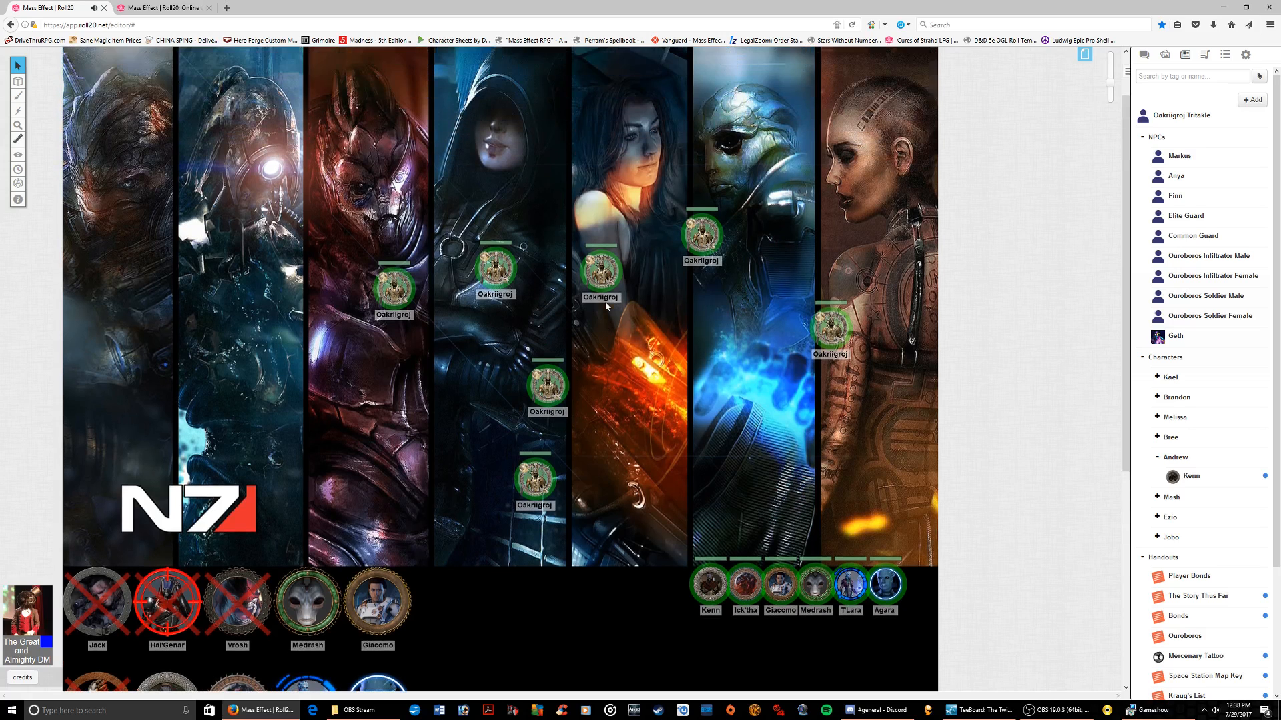
scroll(657, 320, "down", 1)
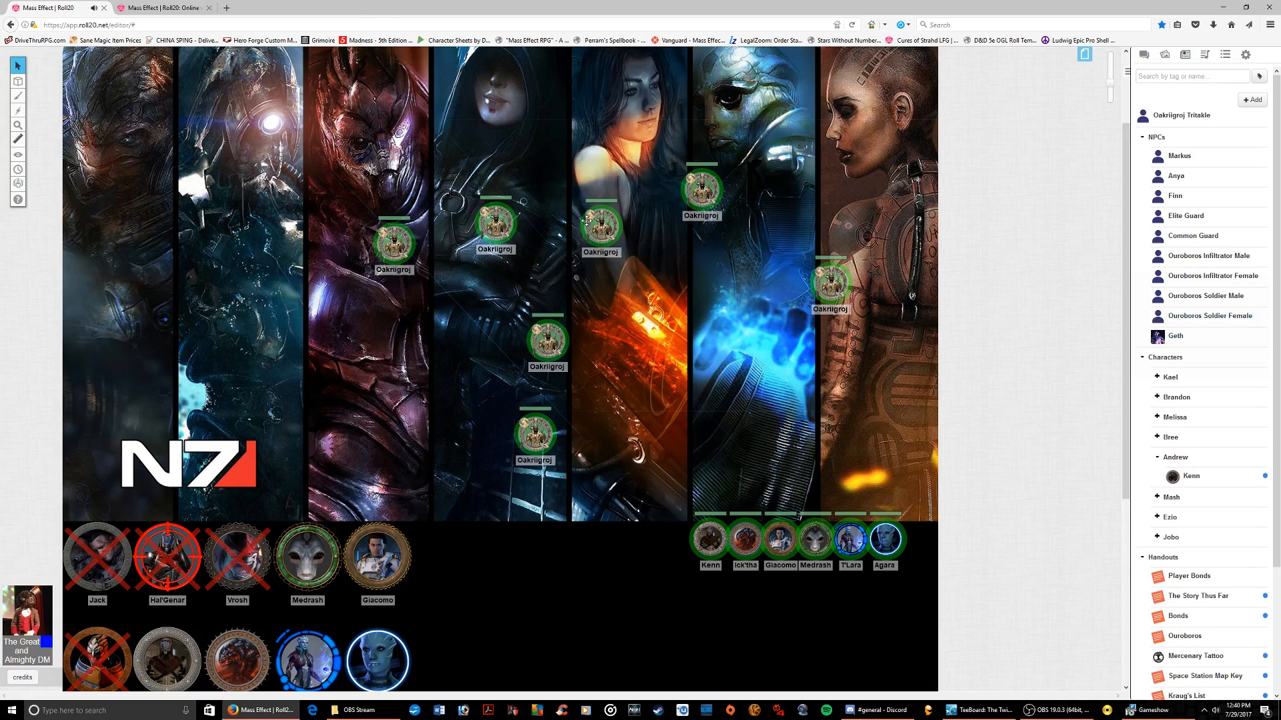
scroll(671, 434, "up", 3)
scroll(646, 453, "down", 4)
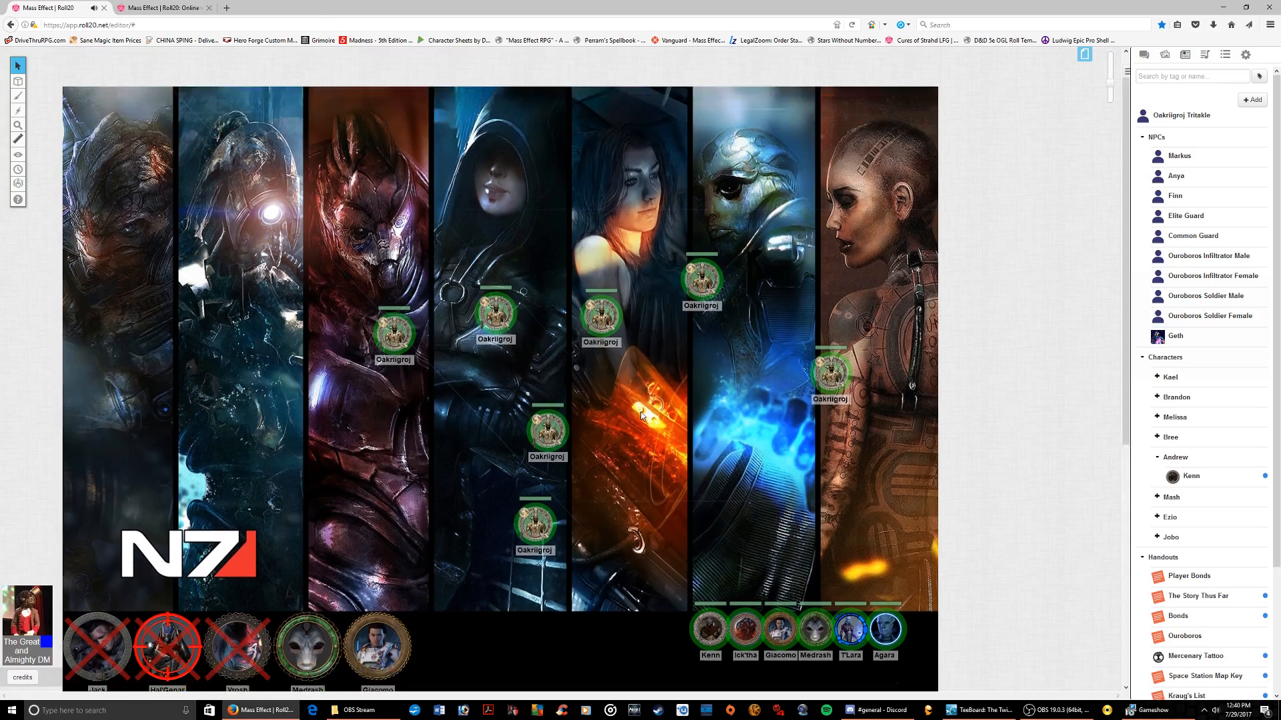
scroll(637, 401, "up", 2)
scroll(633, 403, "down", 5)
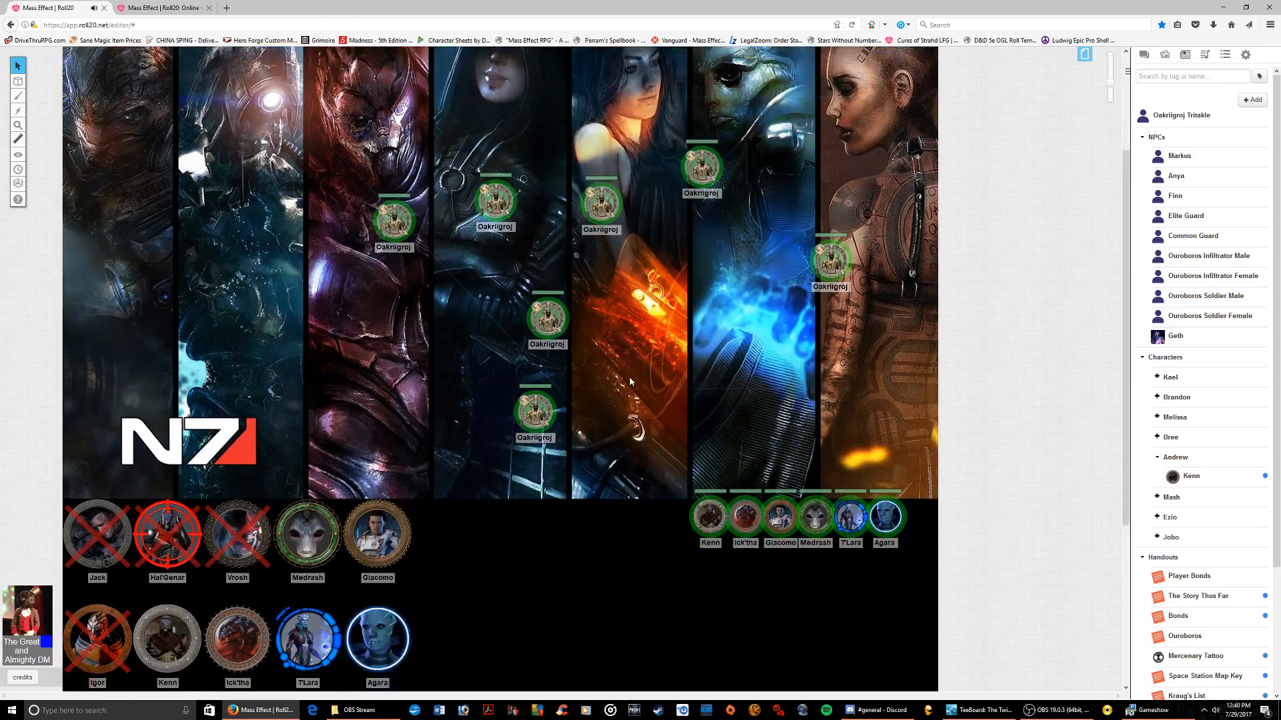
scroll(629, 375, "up", 5)
scroll(644, 283, "down", 4)
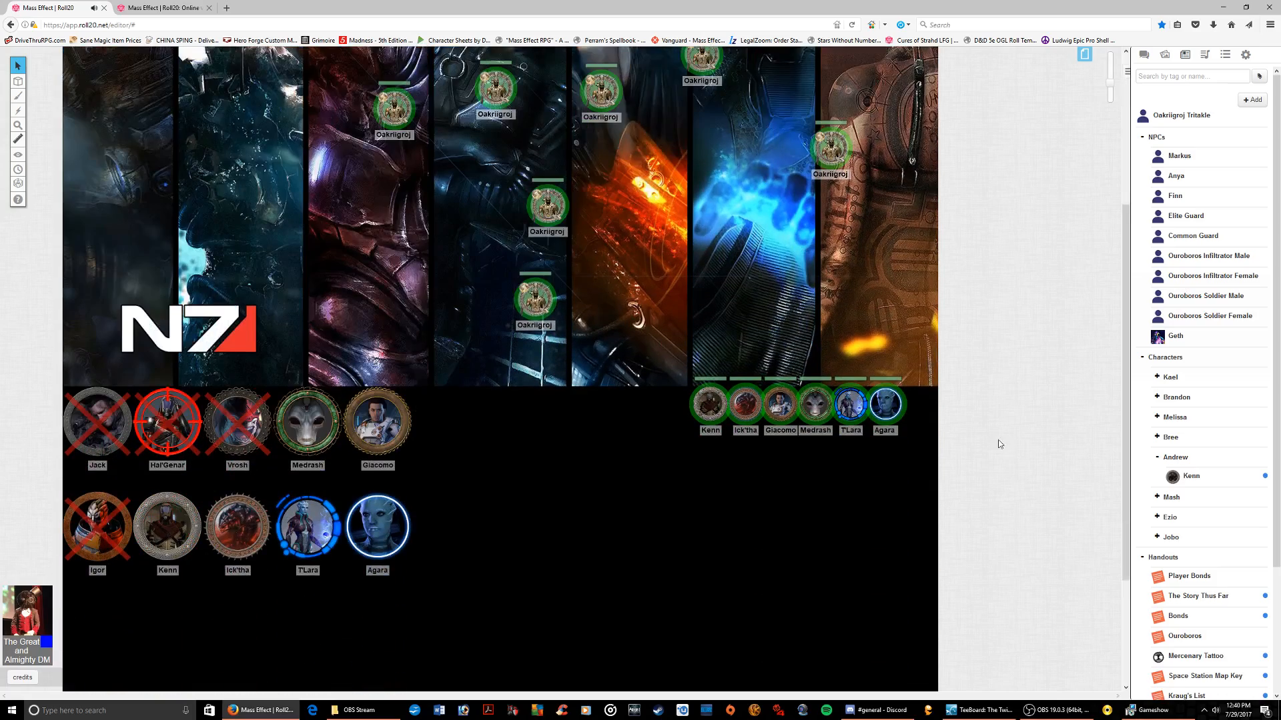
scroll(785, 432, "up", 4)
scroll(785, 432, "down", 2)
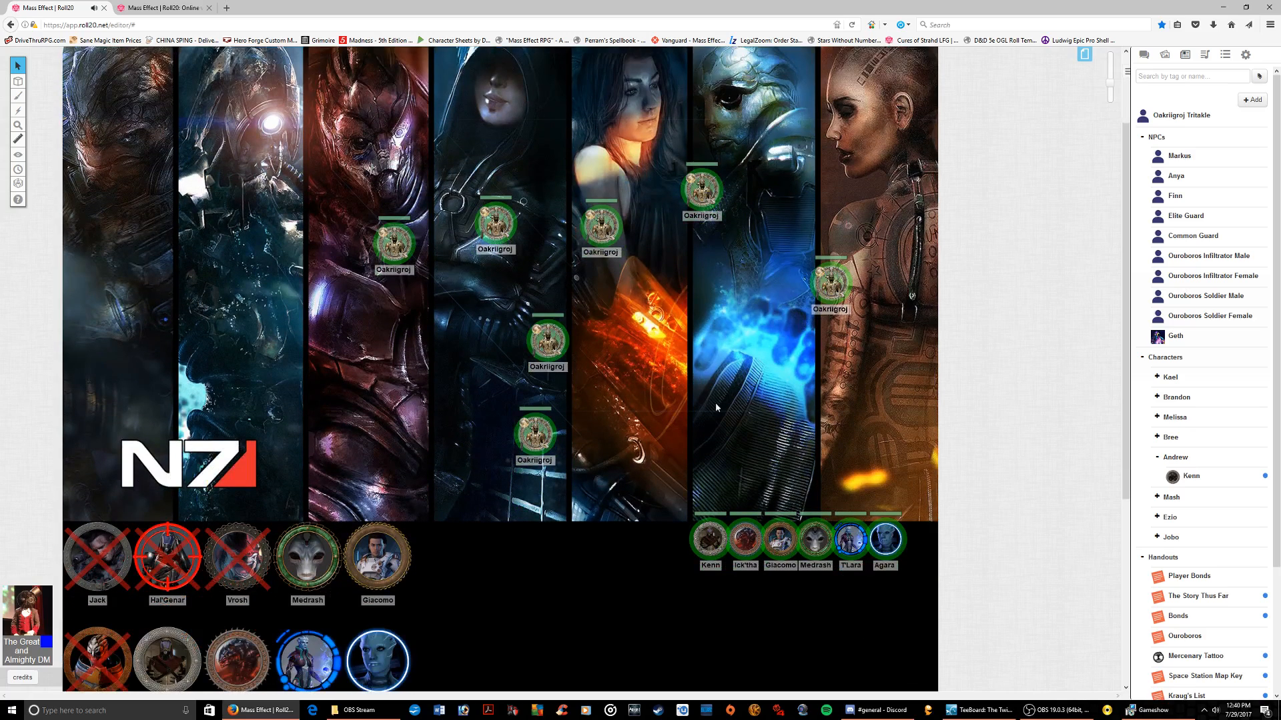
Delete all seven Oakriigroj tokens from the artwork panels in one go, keeping the party tokens below the artwork
left_click_drag(379, 151, 894, 456)
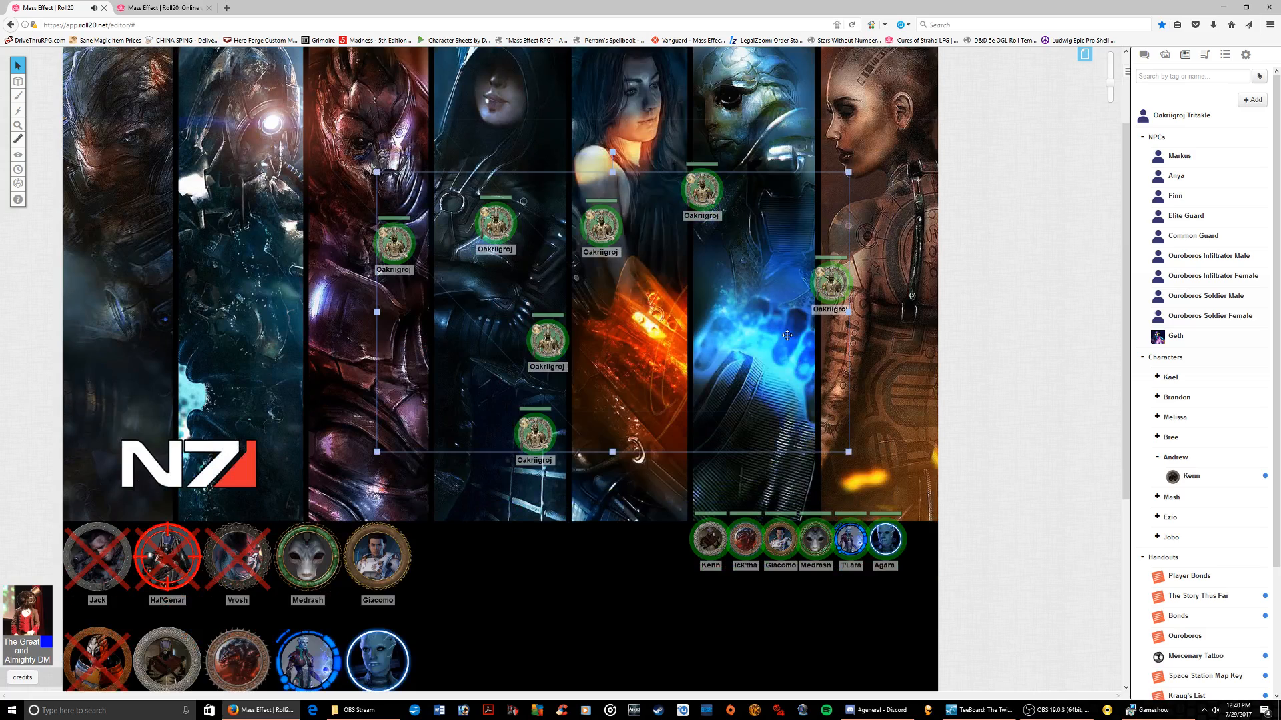
key("Delete")
scroll(684, 377, "up", 3)
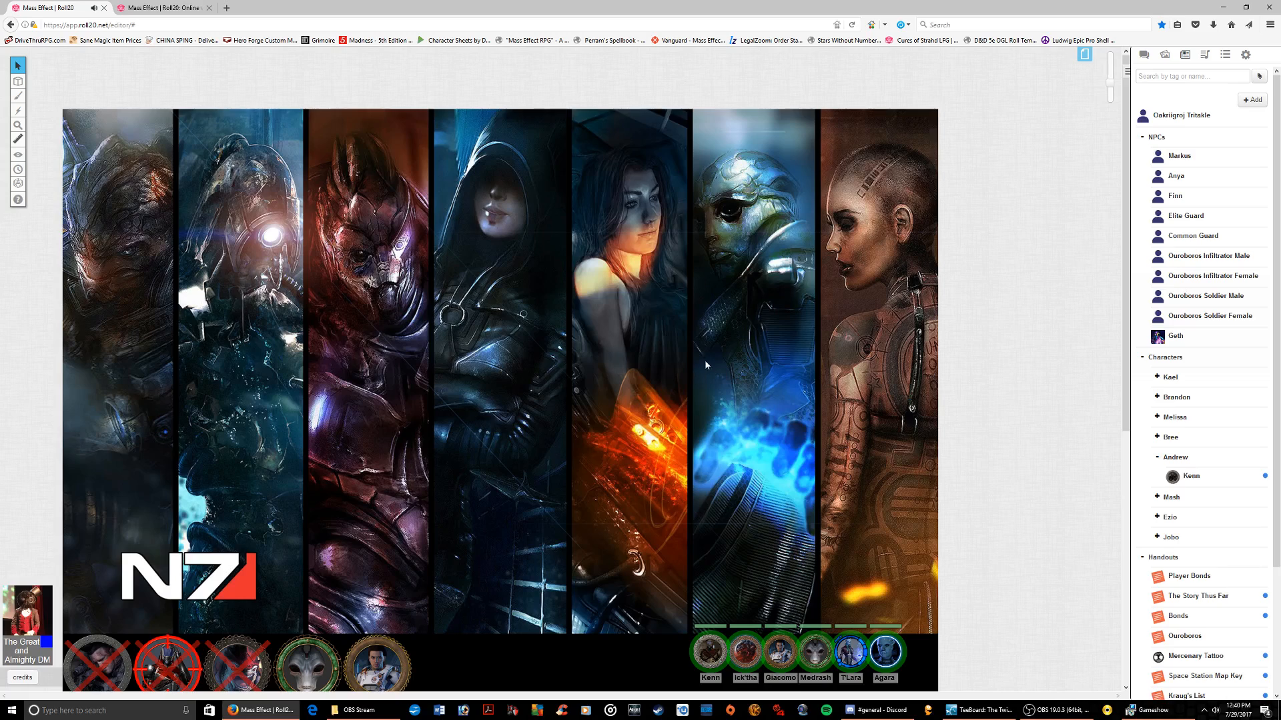
scroll(705, 365, "down", 8)
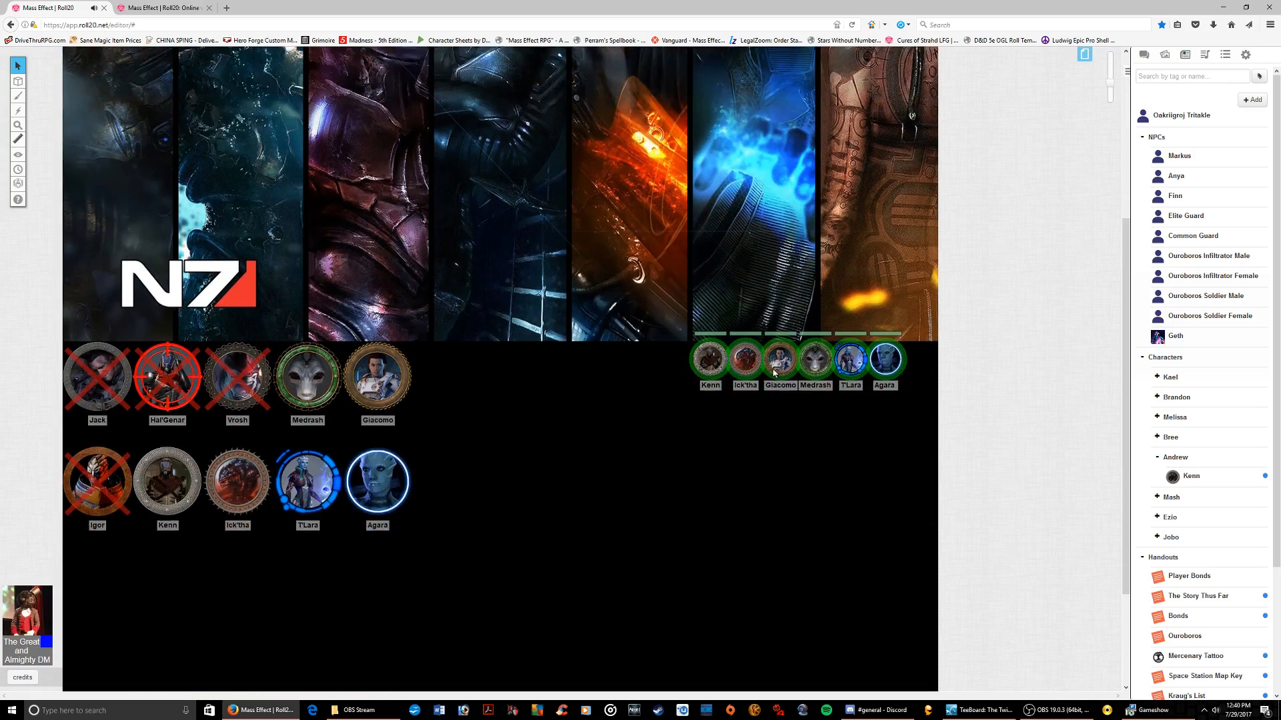
scroll(774, 372, "up", 8)
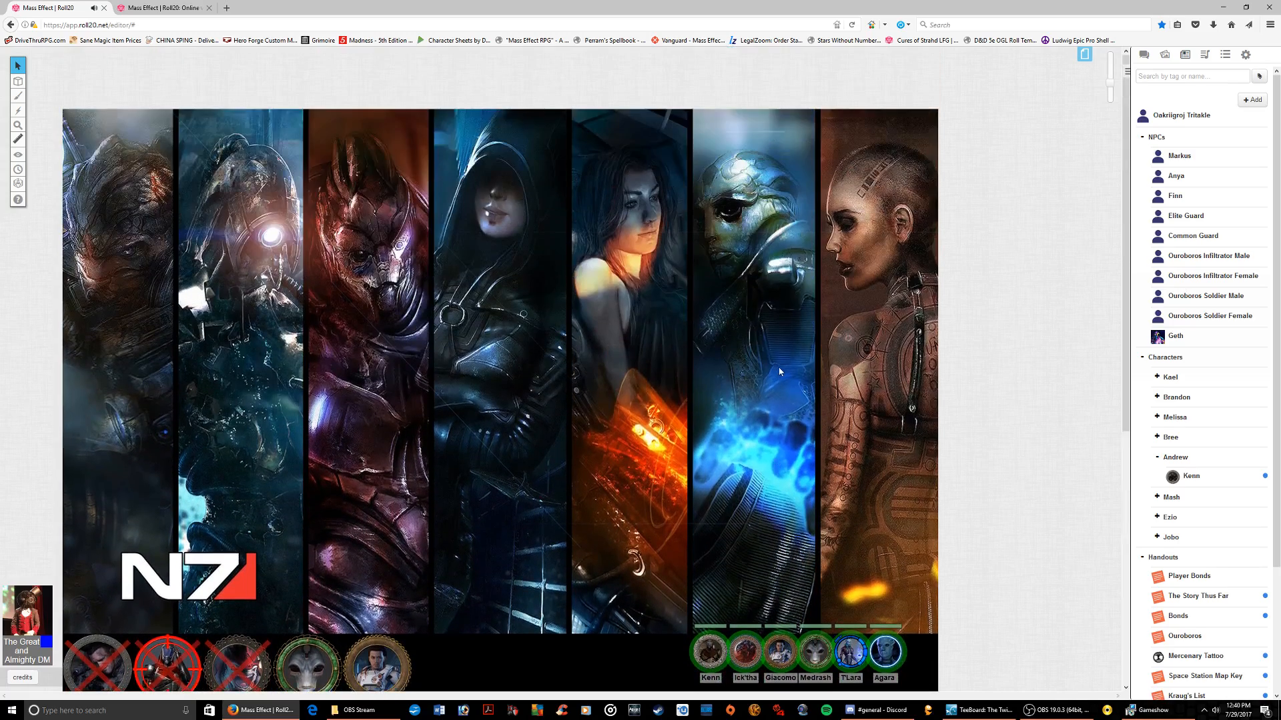
scroll(782, 372, "down", 7)
scroll(782, 372, "up", 6)
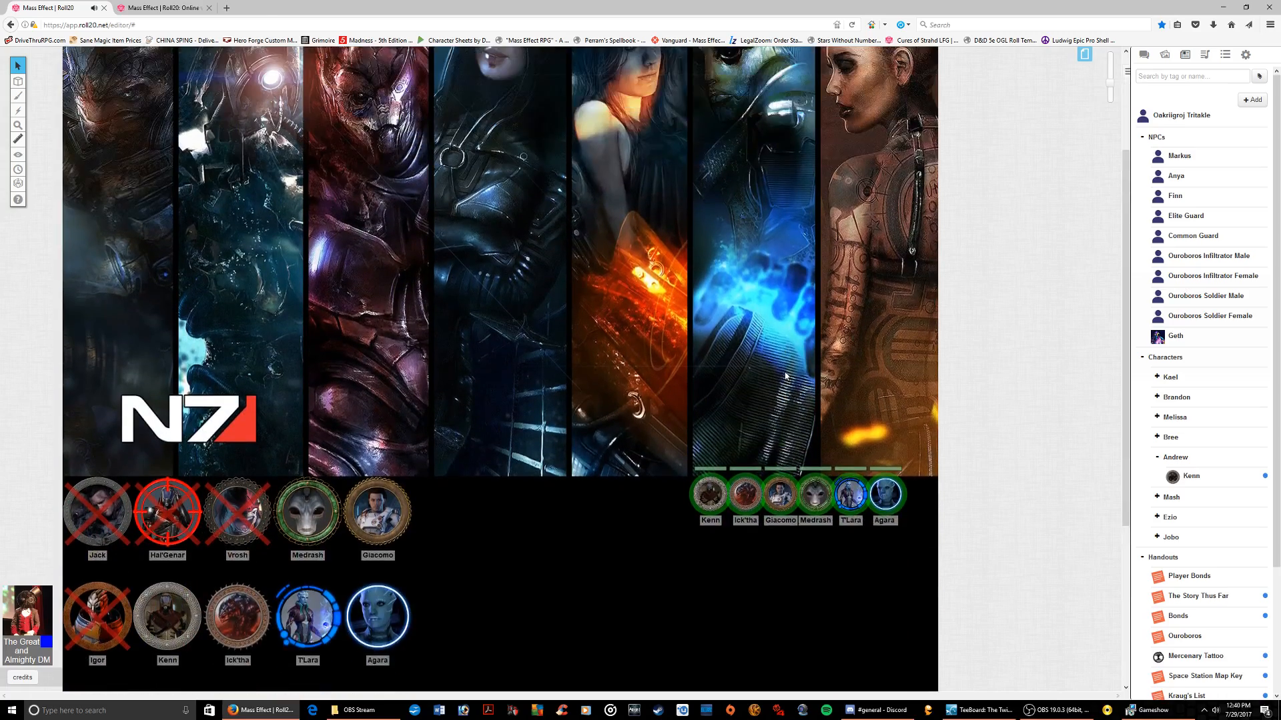
scroll(791, 340, "up", 1)
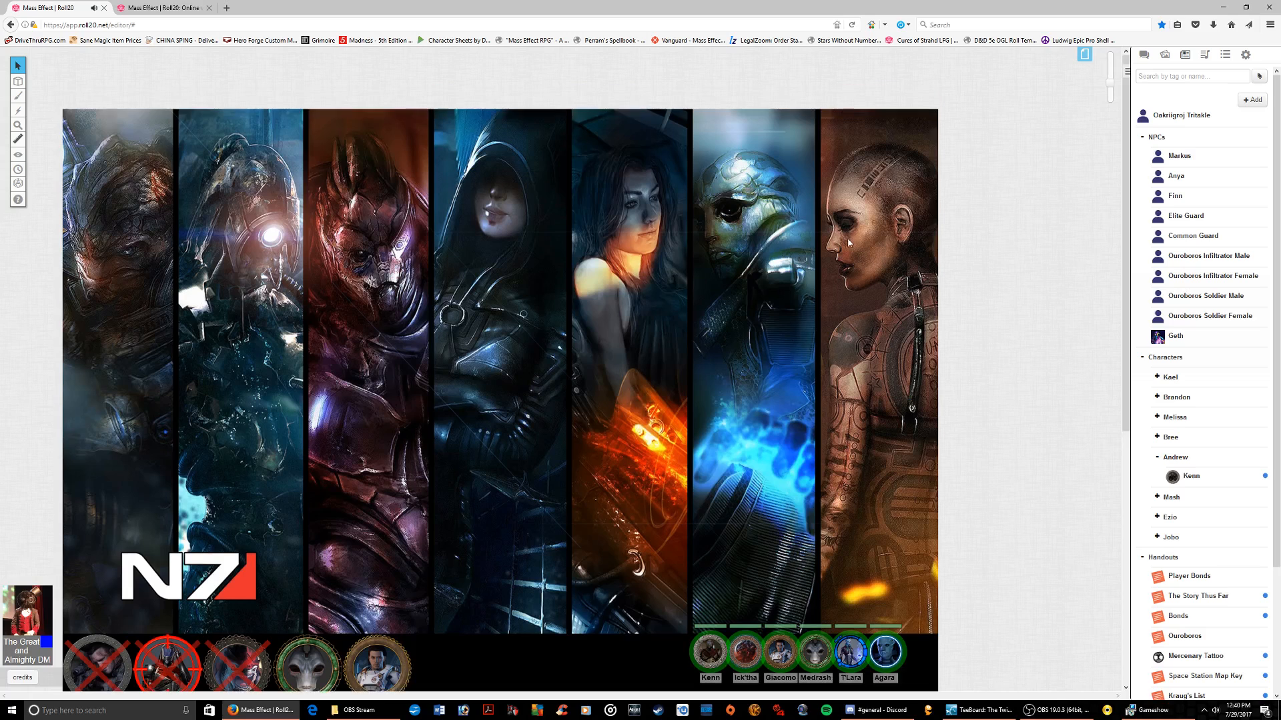
scroll(801, 488, "down", 3)
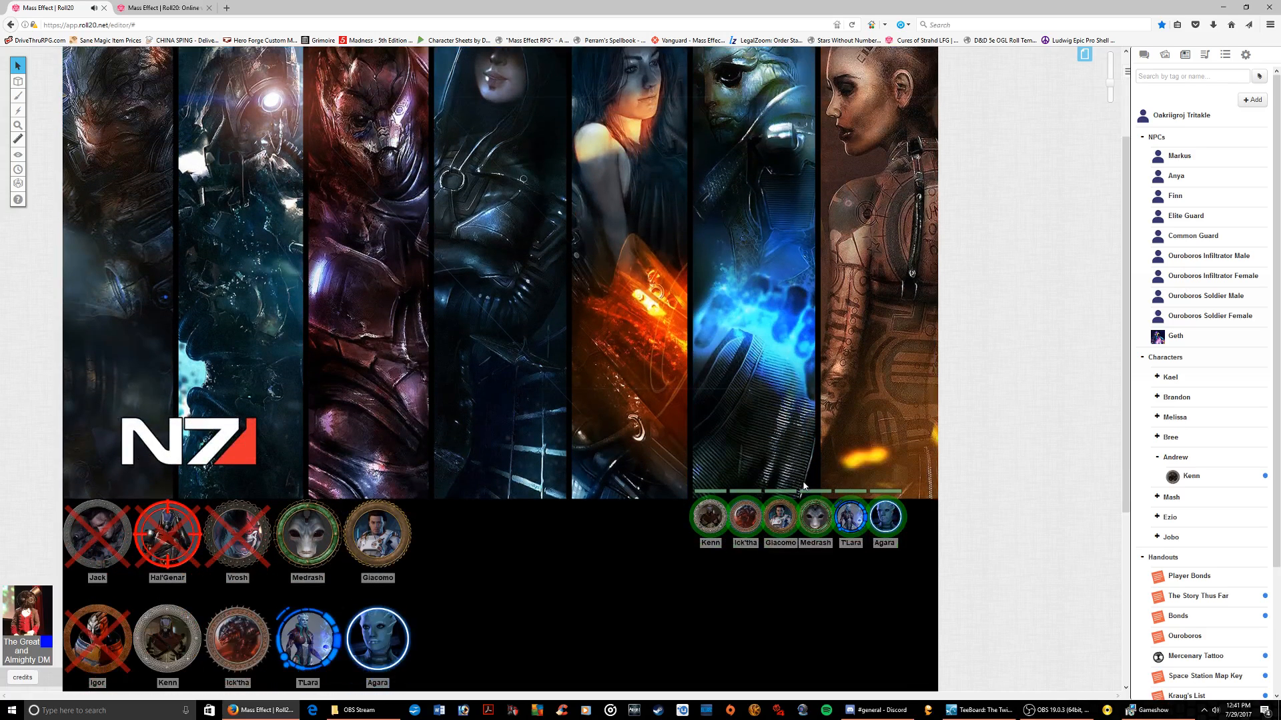